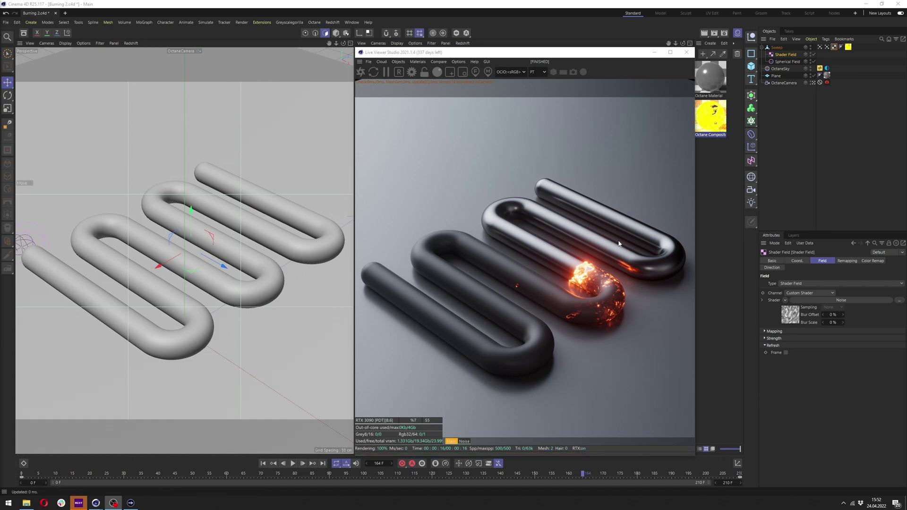
Open the Octane render settings and review the Path Tracing kernel parameters, including adaptive sampling.
{"action": "left_click", "coordinate": [437, 72]}
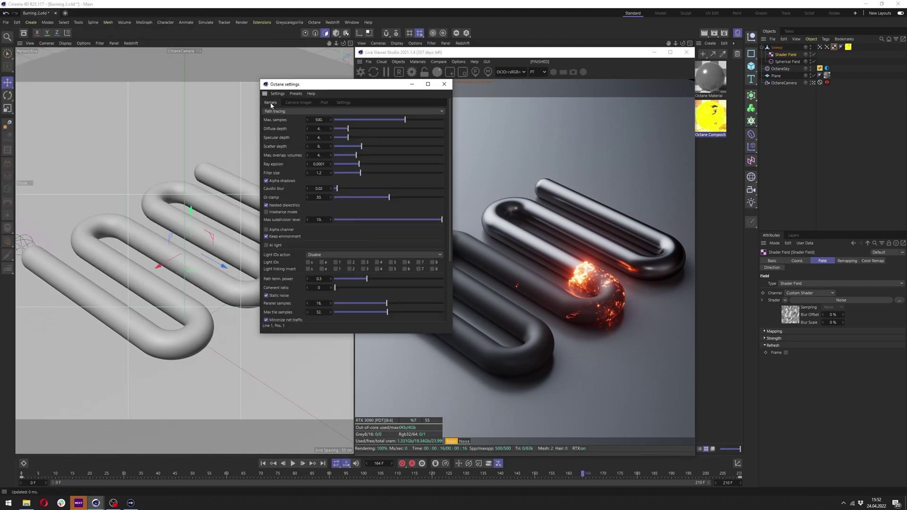
{"action": "left_click", "coordinate": [275, 112]}
{"action": "left_click", "coordinate": [286, 134]}
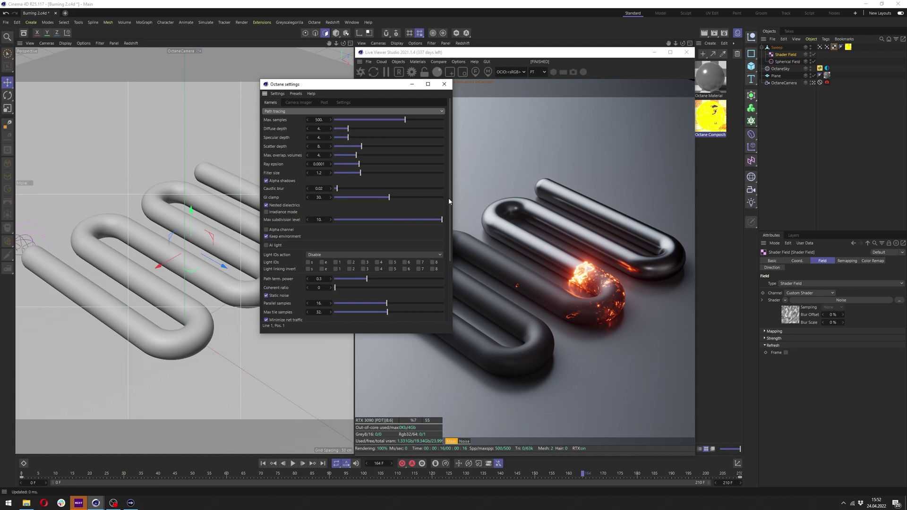
{"action": "scroll", "coordinate": [449, 201], "scroll_direction": "down", "scroll_amount": 5}
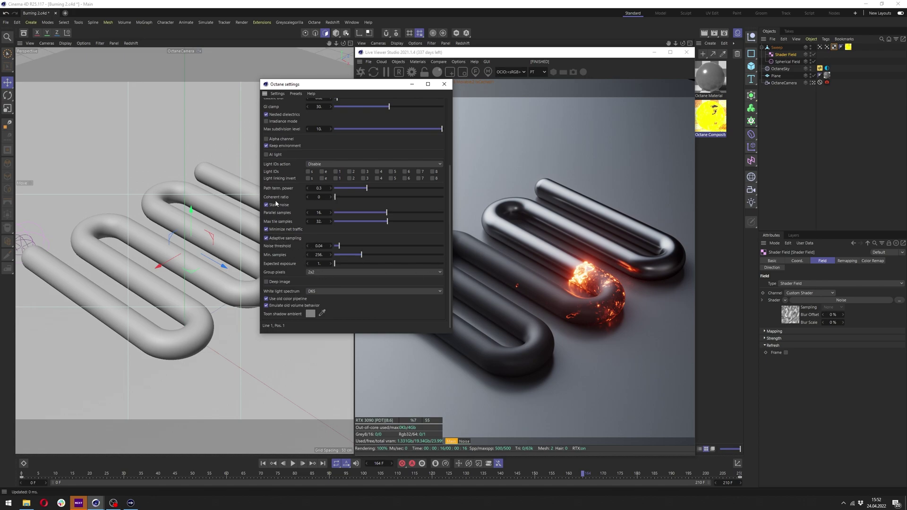
{"action": "scroll", "coordinate": [442, 210], "scroll_direction": "up", "scroll_amount": 5}
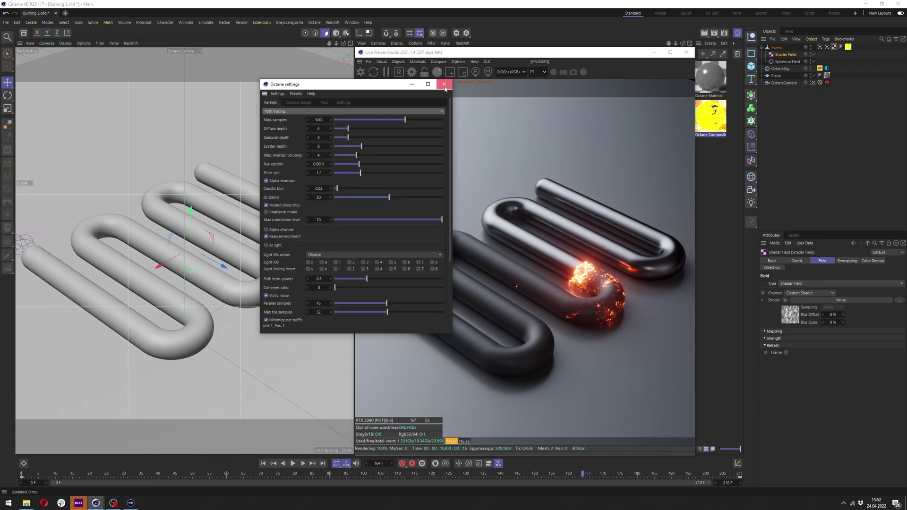
Toggle Octane's post-processing off and on to compare the bloom and glare in the render, leaving it enabled.
{"action": "left_click_drag", "start_coordinate": [389, 89], "coordinate": [278, 112]}
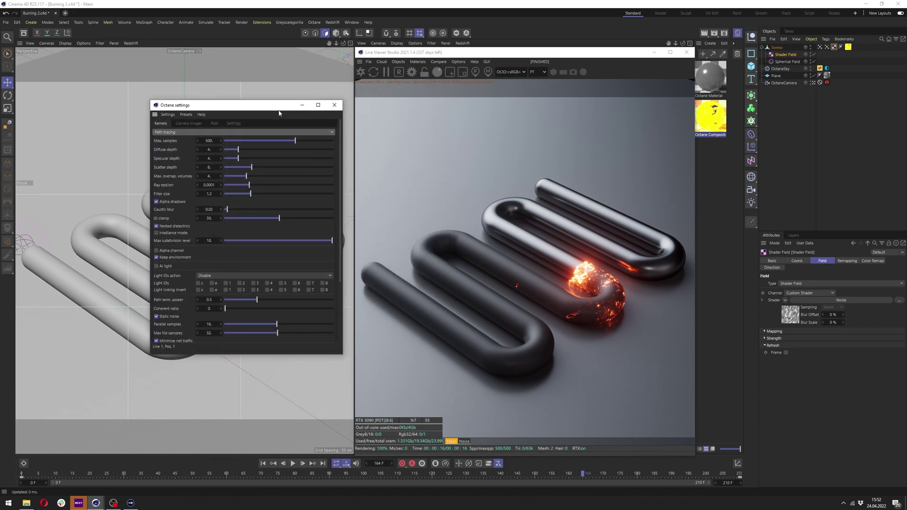
{"action": "left_click", "coordinate": [214, 123]}
{"action": "left_click", "coordinate": [161, 132]}
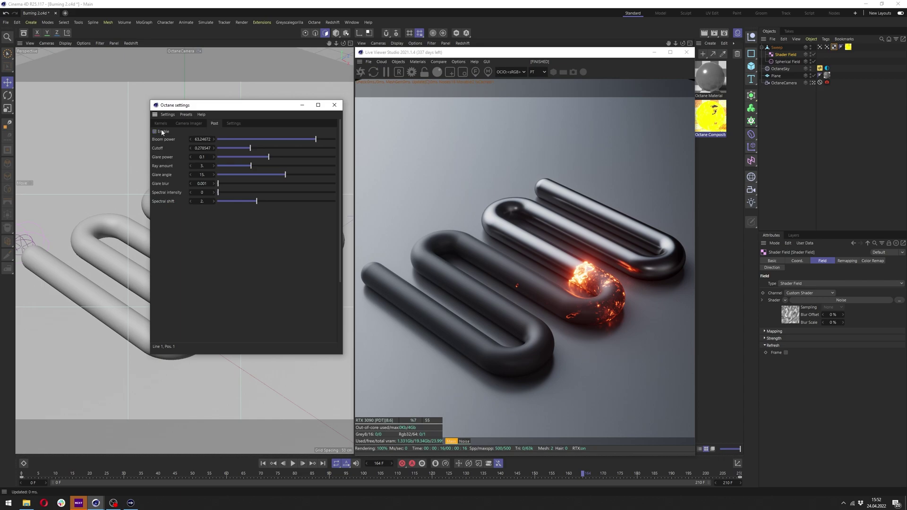
{"action": "left_click", "coordinate": [161, 132]}
{"action": "left_click", "coordinate": [161, 131]}
{"action": "left_click", "coordinate": [161, 132]}
Try a bloom cutoff of 0, set it to about 0.275, and close the Octane settings.
{"action": "left_click_drag", "start_coordinate": [291, 143], "coordinate": [208, 158]}
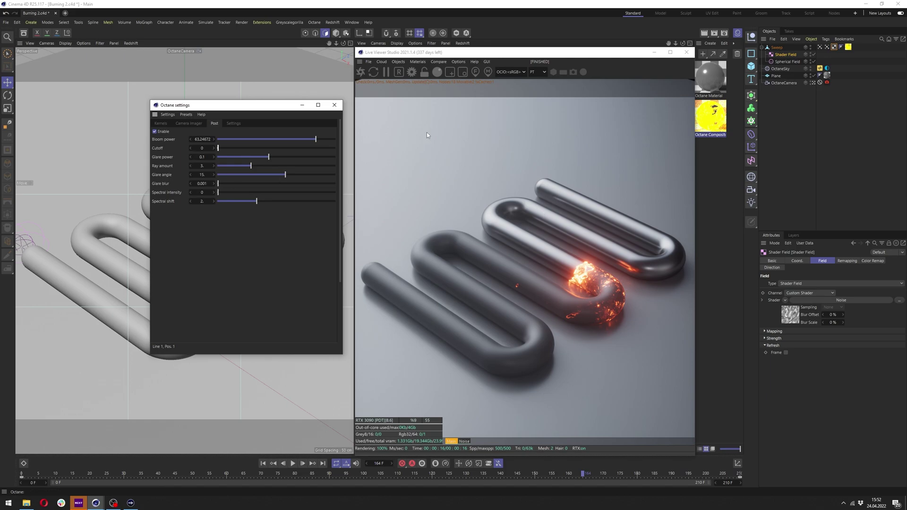
{"action": "left_click_drag", "start_coordinate": [218, 148], "coordinate": [250, 147]}
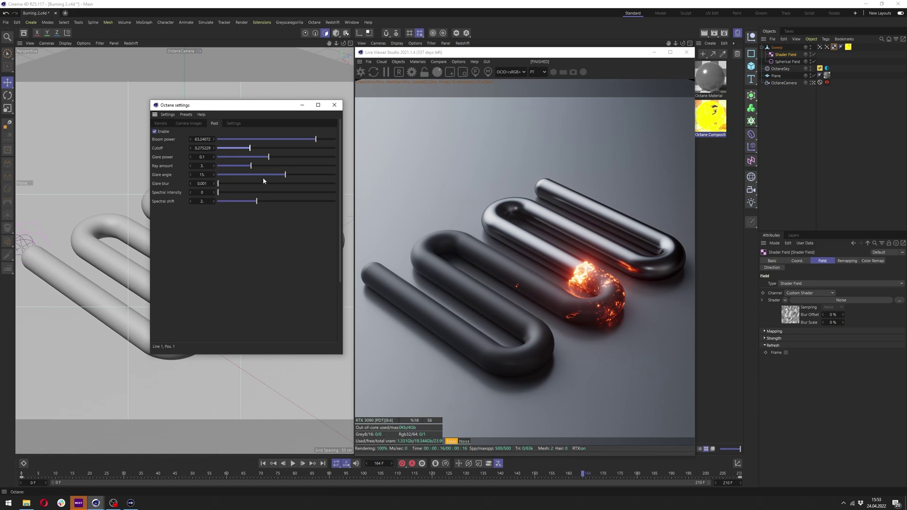
{"action": "left_click", "coordinate": [333, 105]}
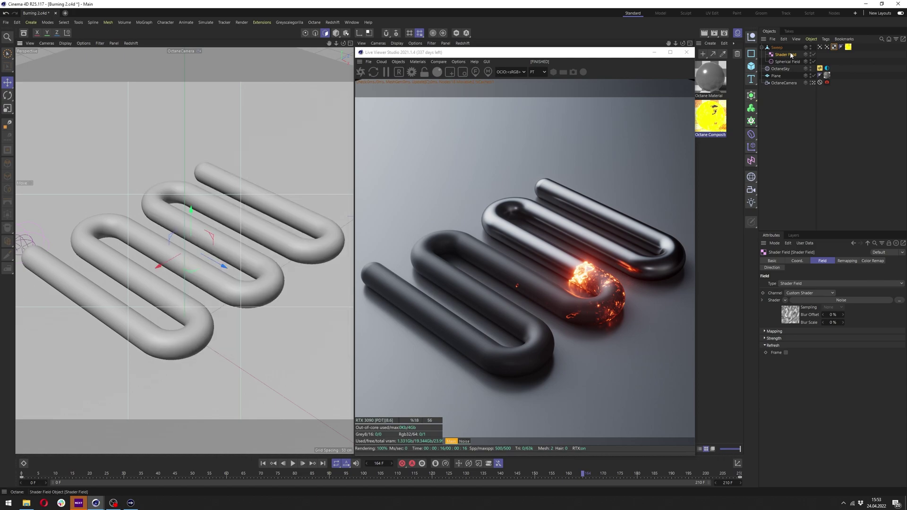
Review the scene's Sweep mesh, OctaneSky environment, ground Plane with its Octane material, and OctaneCamera.
{"action": "left_click", "coordinate": [775, 48]}
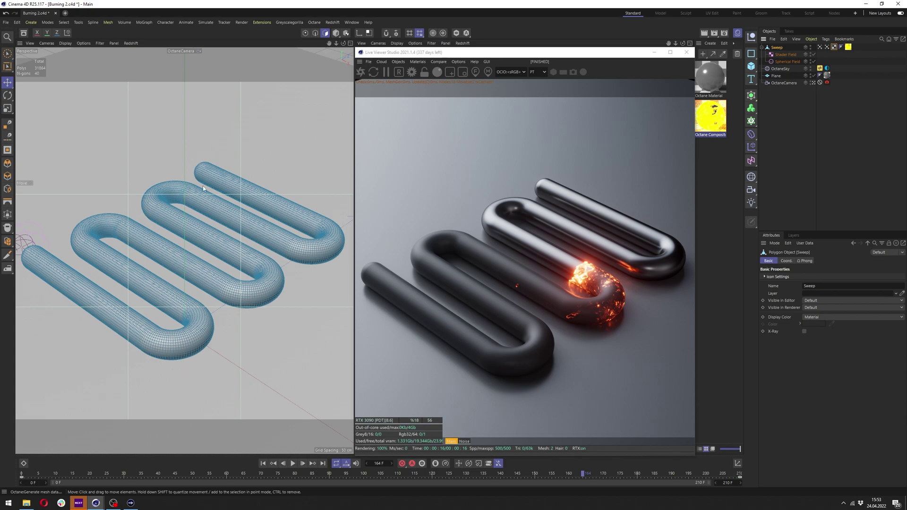
{"action": "left_click", "coordinate": [752, 97]}
{"action": "left_click", "coordinate": [891, 116]}
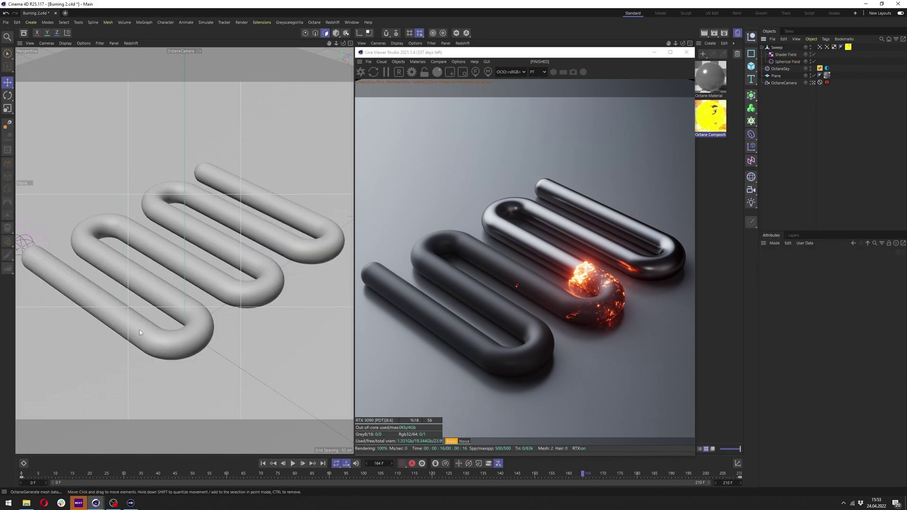
{"action": "left_click", "coordinate": [781, 68]}
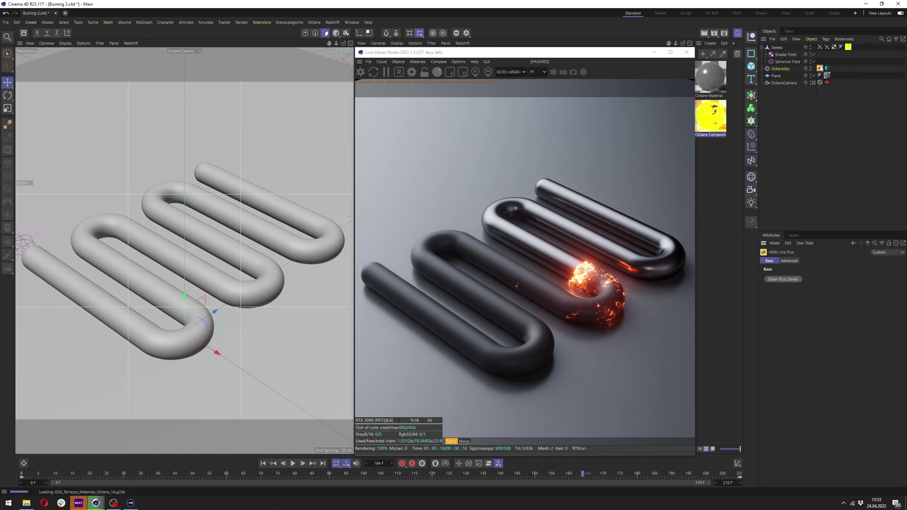
{"action": "left_click", "coordinate": [826, 68]}
{"action": "left_click", "coordinate": [776, 75]}
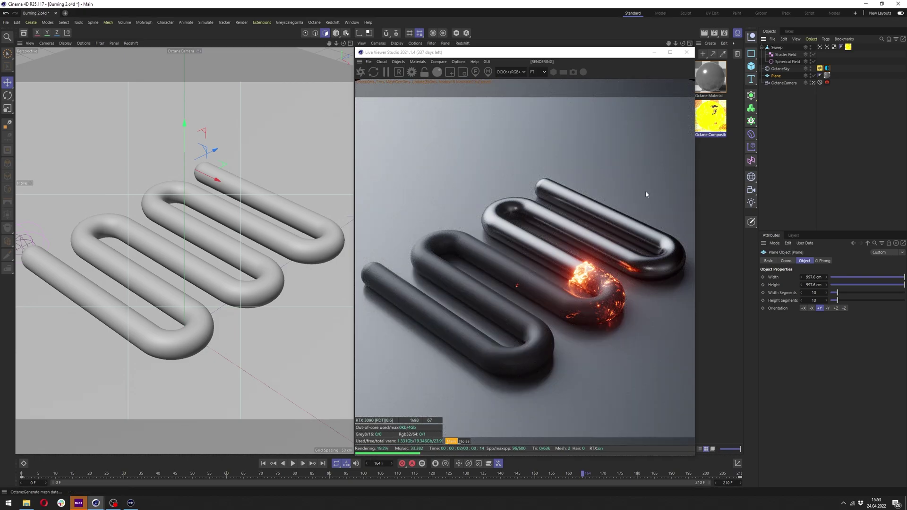
{"action": "double_click", "coordinate": [720, 82]}
{"action": "left_click", "coordinate": [895, 76]}
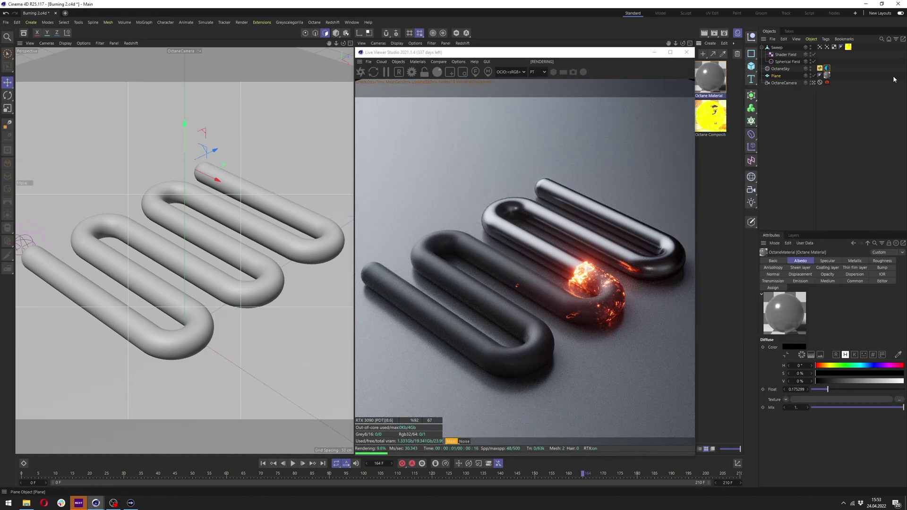
{"action": "left_click", "coordinate": [782, 83]}
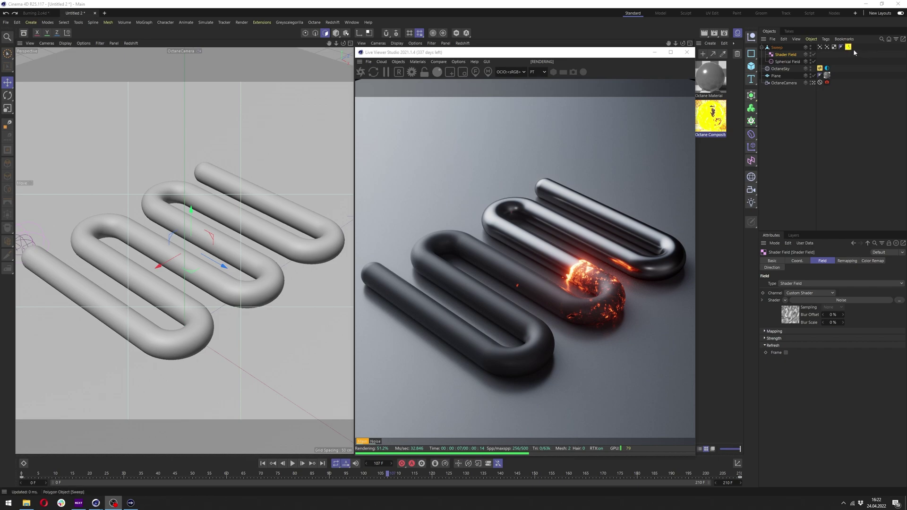
Remove the burning composite material tag and both vertex map tags from the Sweep object.
{"action": "left_click", "coordinate": [849, 47]}
{"action": "key", "text": "Delete"}
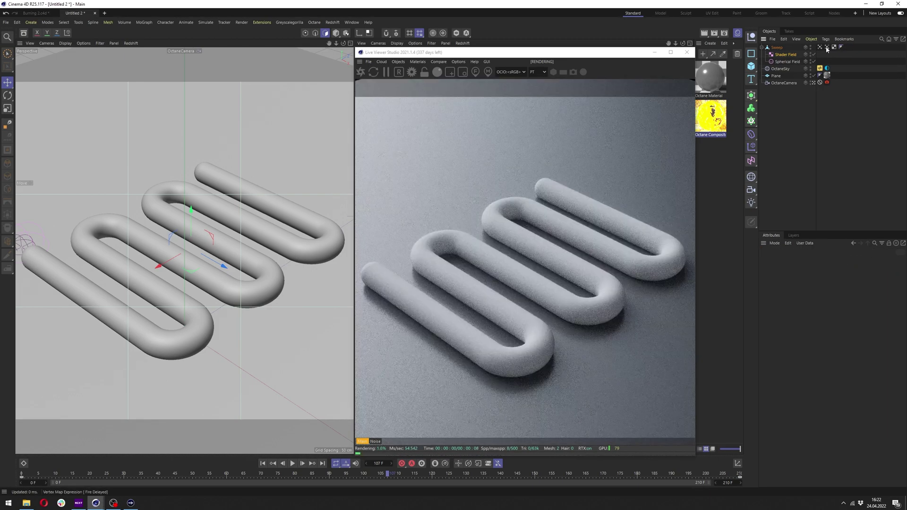
{"action": "left_click", "coordinate": [827, 48]}
{"action": "key", "text": "Delete"}
{"action": "left_click", "coordinate": [820, 47]}
{"action": "key", "text": "Delete"}
Delete the Spherical Field and Shader Field under Sweep, leaving the plain polygon object selected.
{"action": "left_click", "coordinate": [793, 61]}
{"action": "key", "text": "Delete"}
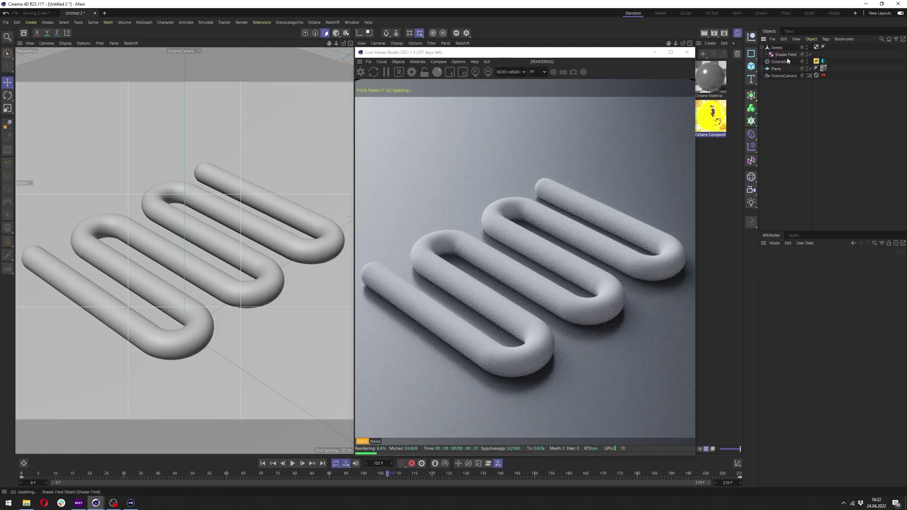
{"action": "left_click", "coordinate": [786, 56]}
{"action": "left_click", "coordinate": [778, 47]}
{"action": "key", "text": "c"}
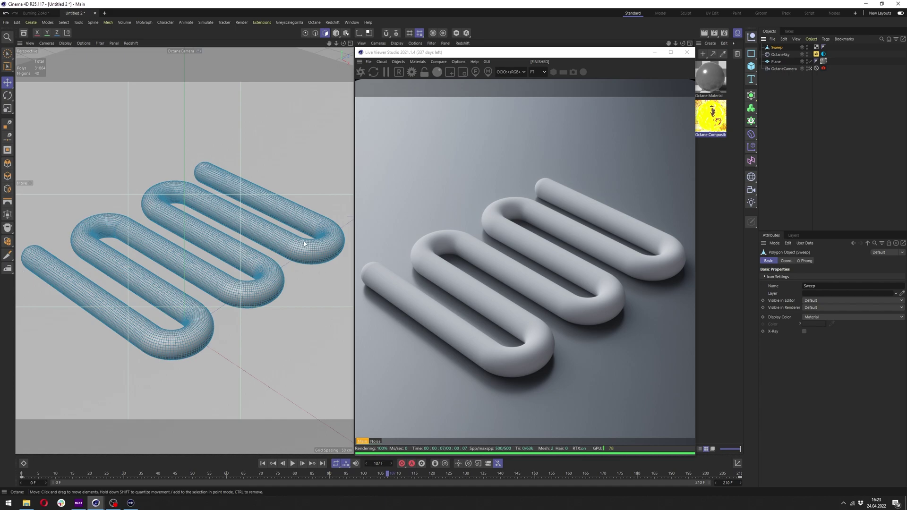
Create a new Octane Composite material and assign it to the Sweep object.
{"action": "left_click", "coordinate": [710, 43]}
{"action": "mouse_move", "coordinate": [736, 70]}
{"action": "mouse_move", "coordinate": [814, 71]}
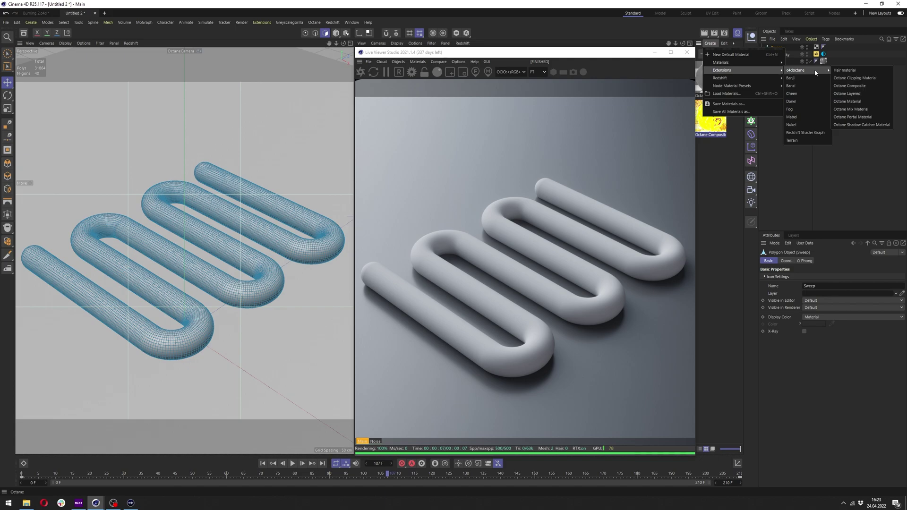
{"action": "left_click", "coordinate": [860, 89]}
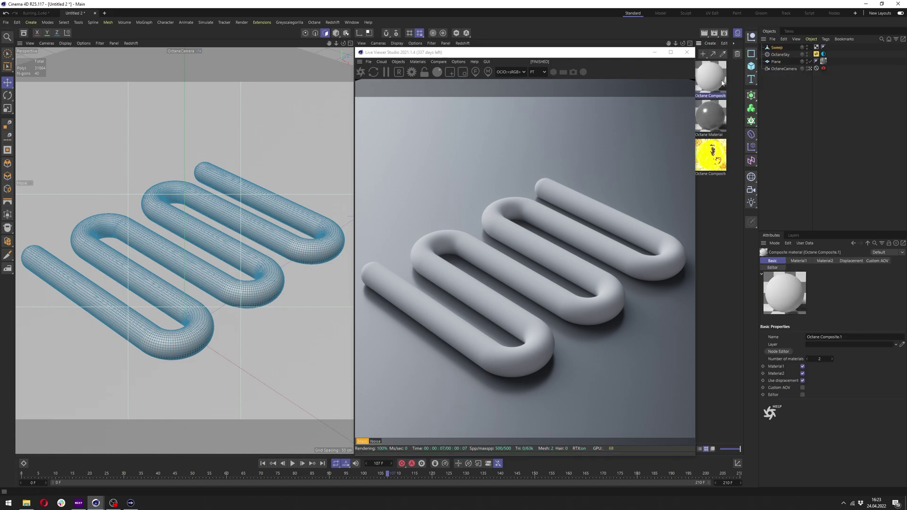
{"action": "left_click_drag", "start_coordinate": [710, 76], "coordinate": [779, 50]}
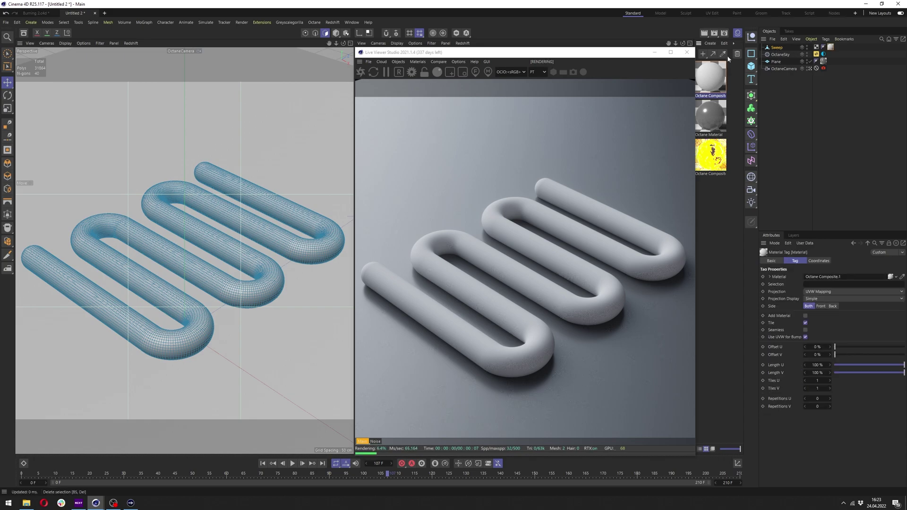
Open the new composite material in the Octane Node Editor and connect Sub material nodes to Material1 and Material2.
{"action": "double_click", "coordinate": [711, 75]}
{"action": "left_click", "coordinate": [687, 155]}
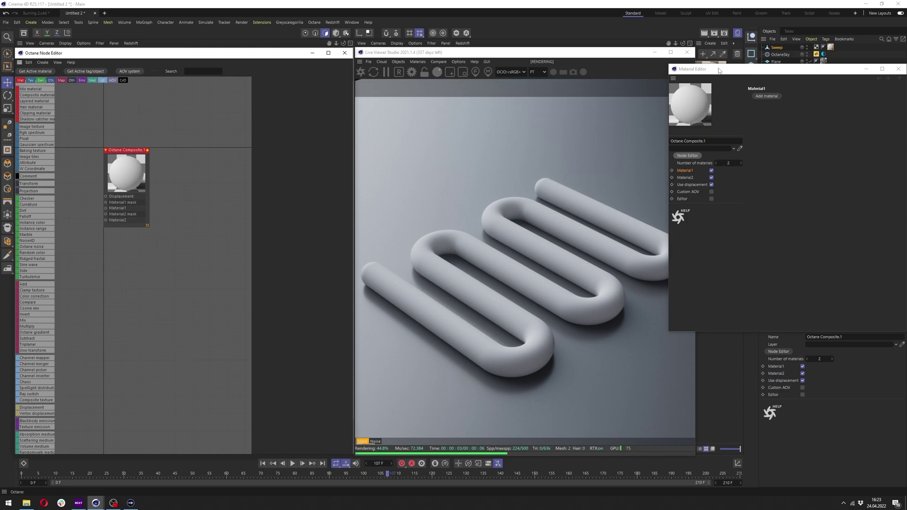
{"action": "left_click", "coordinate": [899, 69]}
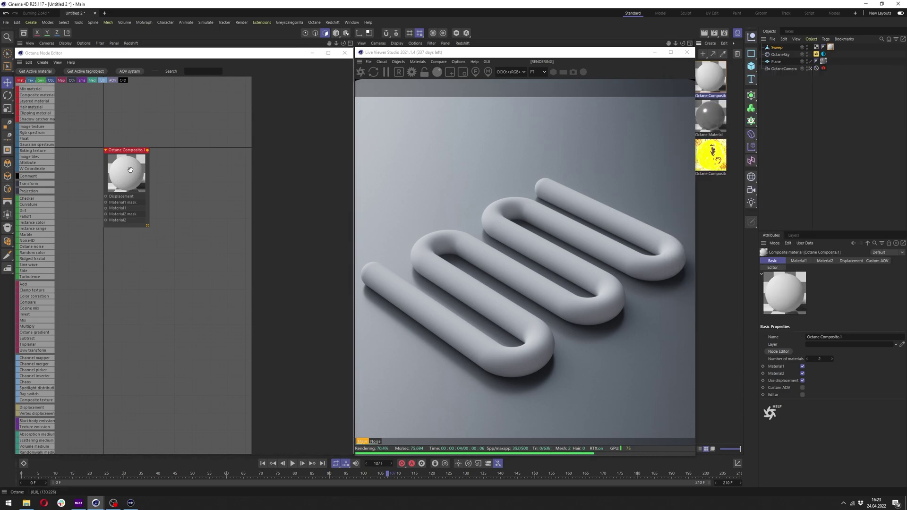
{"action": "left_click_drag", "start_coordinate": [129, 169], "coordinate": [210, 210]}
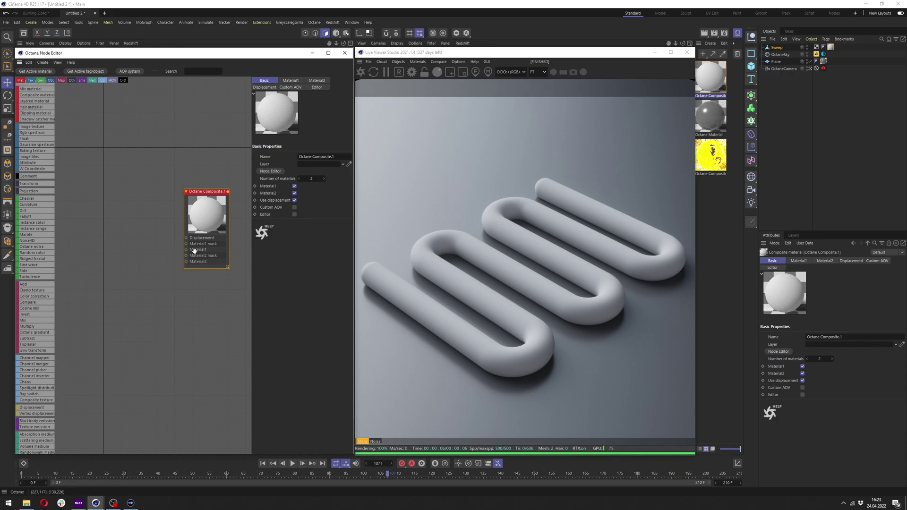
{"action": "mouse_move", "coordinate": [186, 250]}
{"action": "left_mouse_down"}
{"action": "mouse_move", "coordinate": [129, 190]}
{"action": "mouse_move", "coordinate": [113, 138]}
{"action": "mouse_move", "coordinate": [117, 270]}
{"action": "mouse_move", "coordinate": [186, 262]}
{"action": "left_mouse_up"}
{"action": "left_click", "coordinate": [169, 183]}
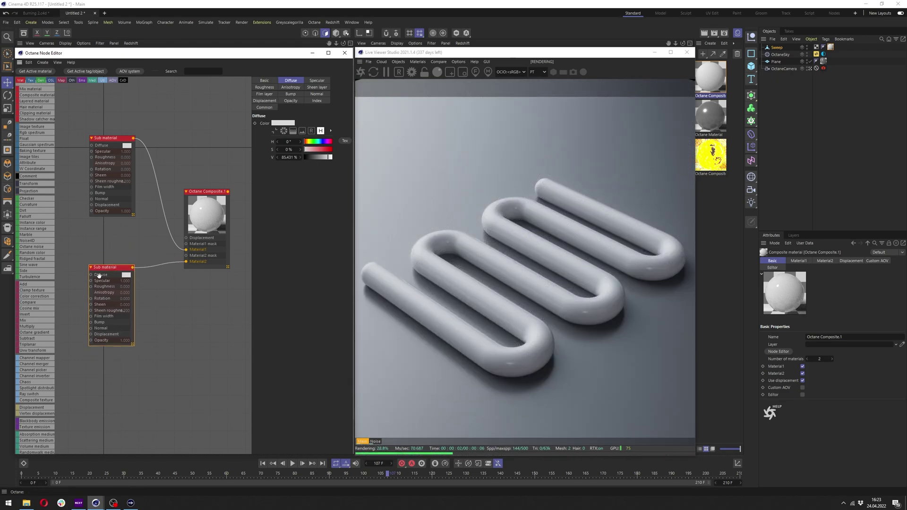
Add a Vertex Map node, connect it to the composite's Material2 mask input, and minimize the Node Editor.
{"action": "scroll", "coordinate": [55, 332], "scroll_direction": "down", "scroll_amount": 3}
{"action": "scroll", "coordinate": [56, 331], "scroll_direction": "up", "scroll_amount": 3}
{"action": "type", "text": "vertex"}
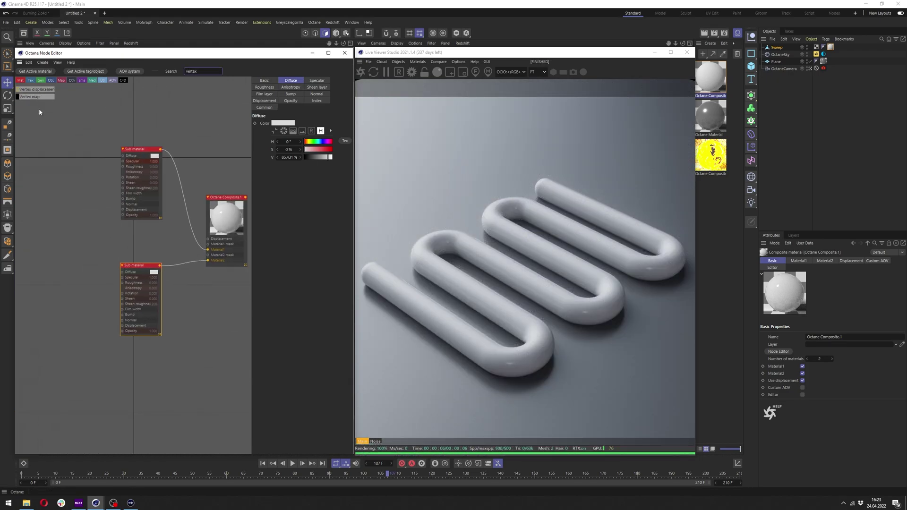
{"action": "left_click_drag", "start_coordinate": [135, 254], "coordinate": [133, 222]}
{"action": "left_click_drag", "start_coordinate": [141, 209], "coordinate": [208, 255]}
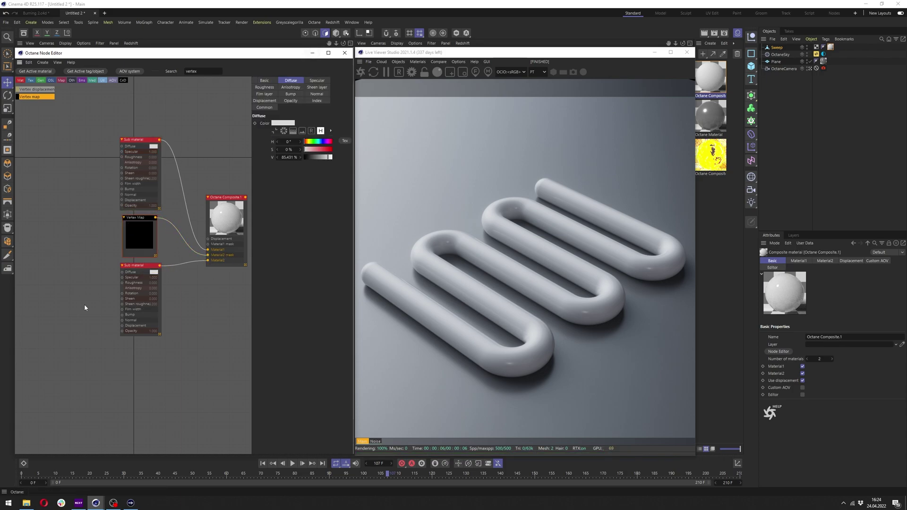
{"action": "left_click", "coordinate": [312, 54]}
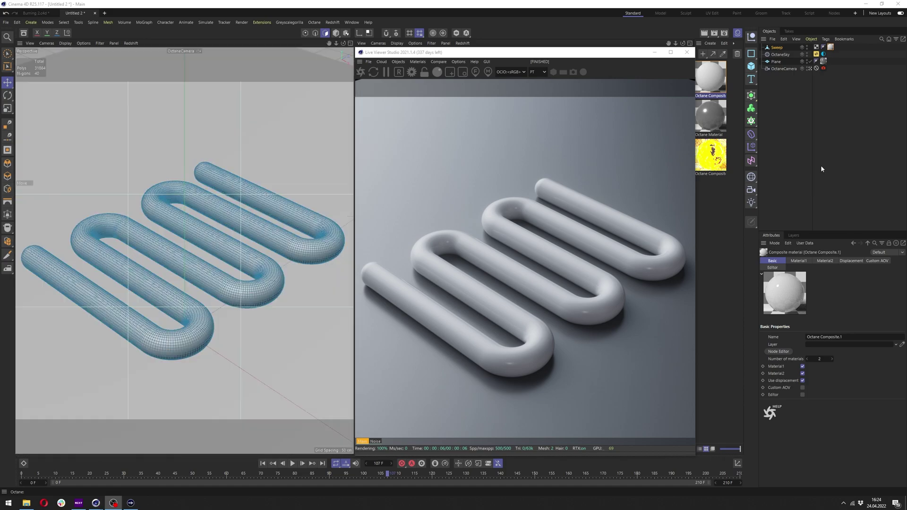
Create a vertex map on the Sweep object by setting its vertex weight to 0%.
{"action": "left_click", "coordinate": [776, 48]}
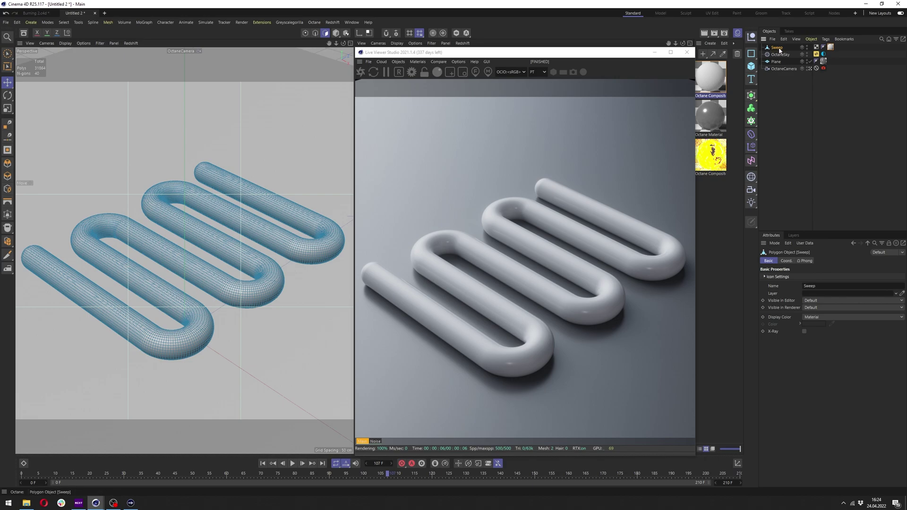
{"action": "left_click", "coordinate": [336, 34]}
{"action": "left_click", "coordinate": [327, 34]}
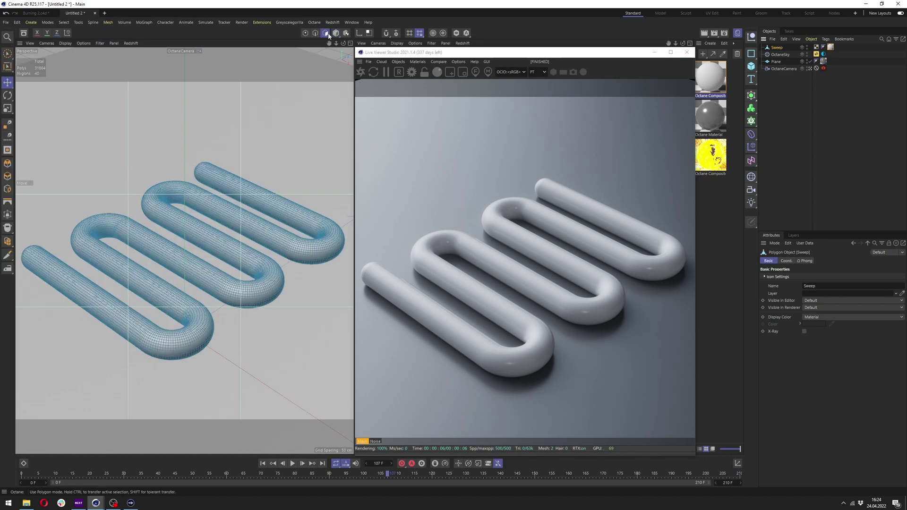
{"action": "left_click", "coordinate": [64, 23]}
{"action": "left_click", "coordinate": [84, 241]}
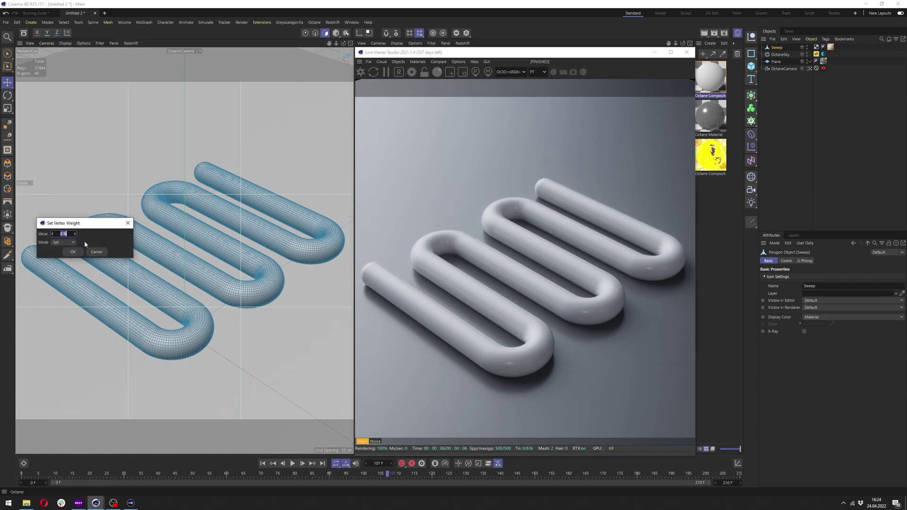
{"action": "left_click", "coordinate": [77, 254]}
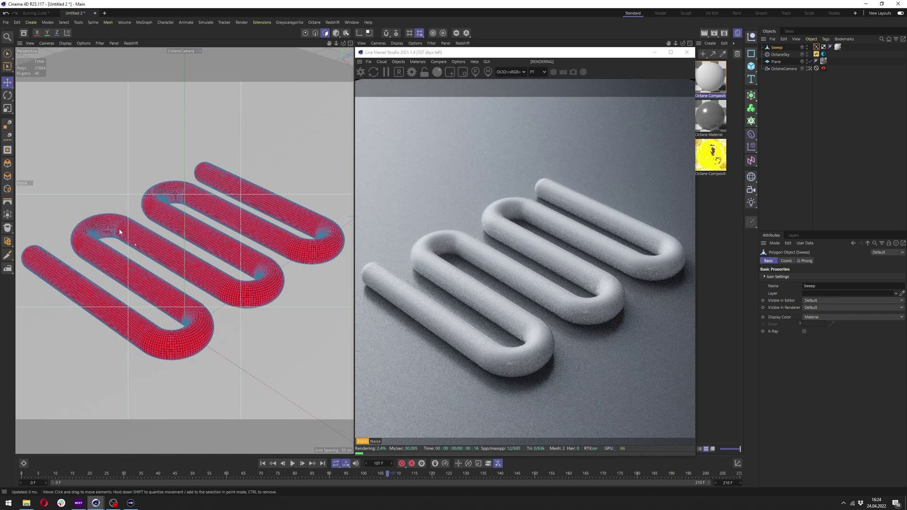
Enable Use Fields on the Sweep object's Vertex Map tag.
{"action": "left_click", "coordinate": [817, 47]}
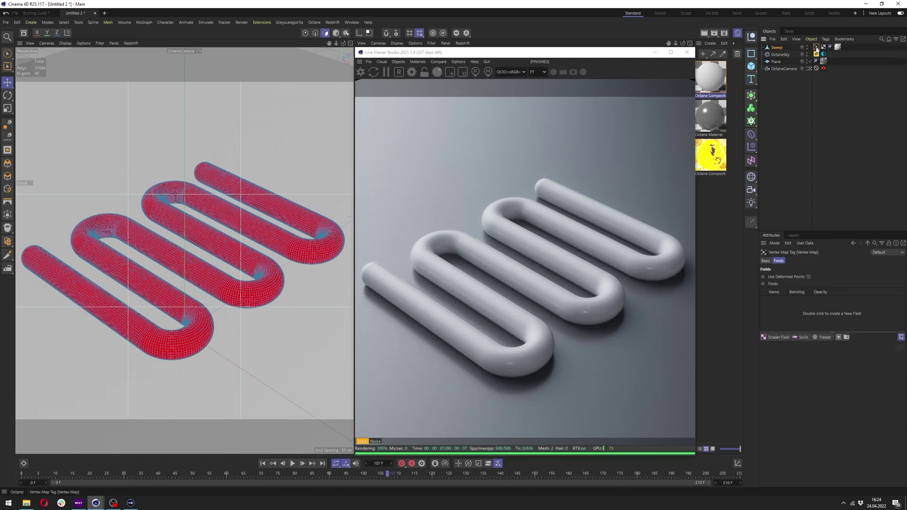
{"action": "left_click", "coordinate": [769, 261]}
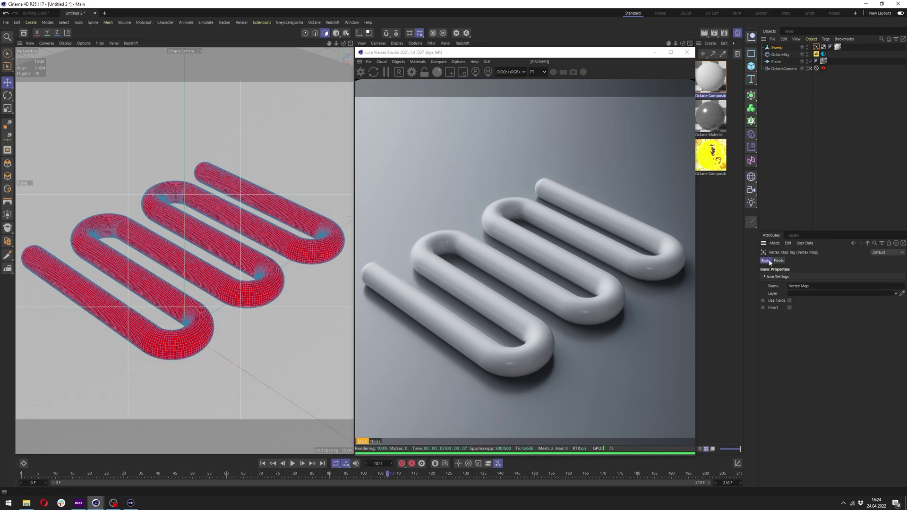
{"action": "left_click", "coordinate": [789, 301]}
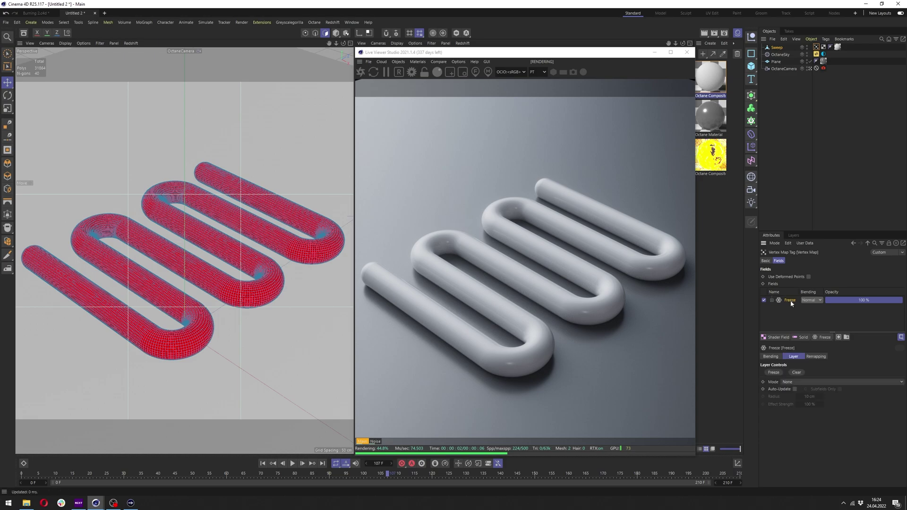
Replace the Freeze layer in the vertex map's fields with a Spherical Field.
{"action": "key", "text": "Delete"}
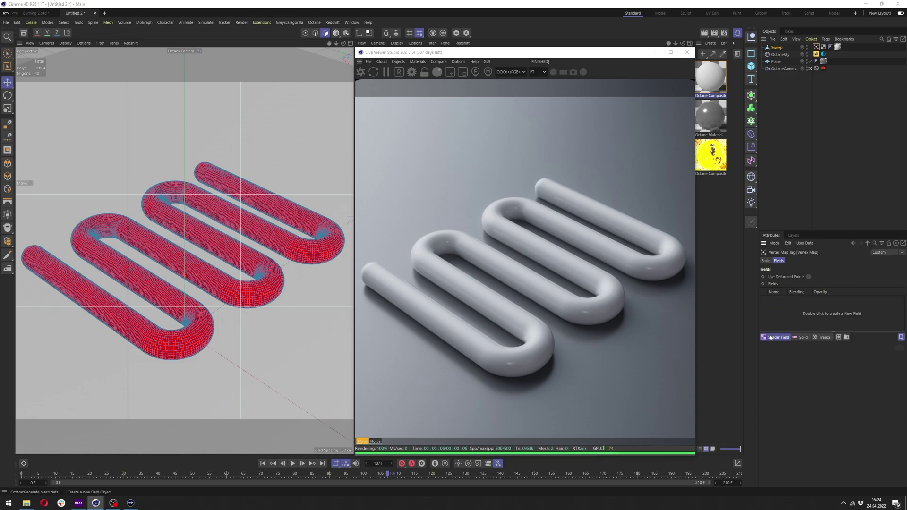
{"action": "left_click", "coordinate": [776, 336]}
{"action": "left_click", "coordinate": [811, 361]}
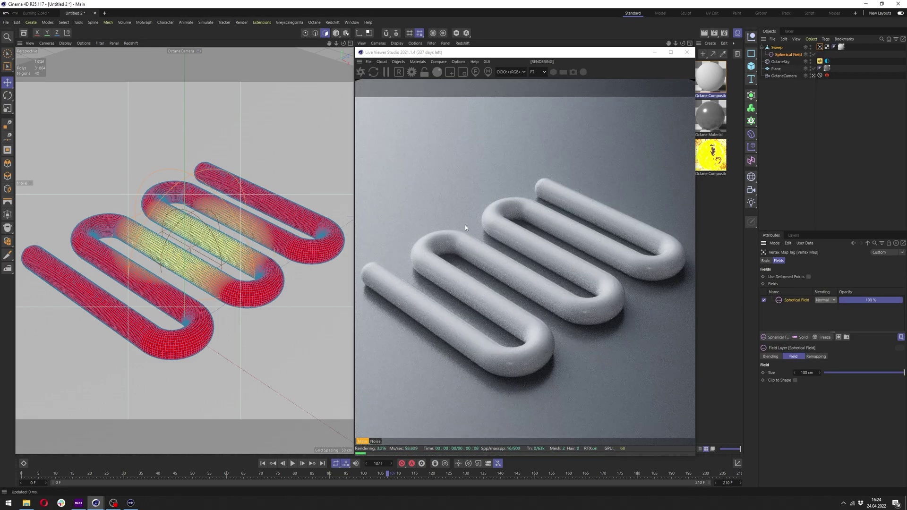
In Model mode, place the Spherical Field over the tube's front-left end and scale it down to about 42 cm.
{"action": "left_click", "coordinate": [335, 32]}
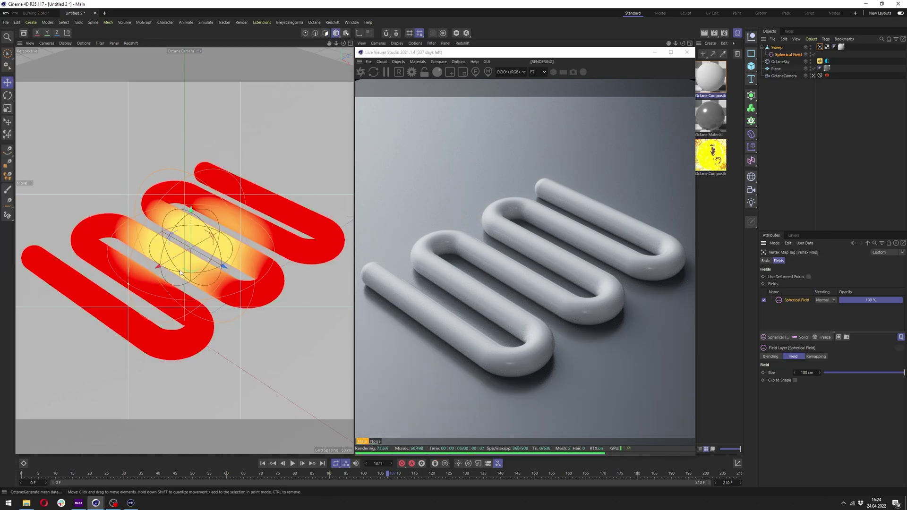
{"action": "left_click_drag", "start_coordinate": [185, 251], "coordinate": [38, 247]}
{"action": "left_click", "coordinate": [8, 109]}
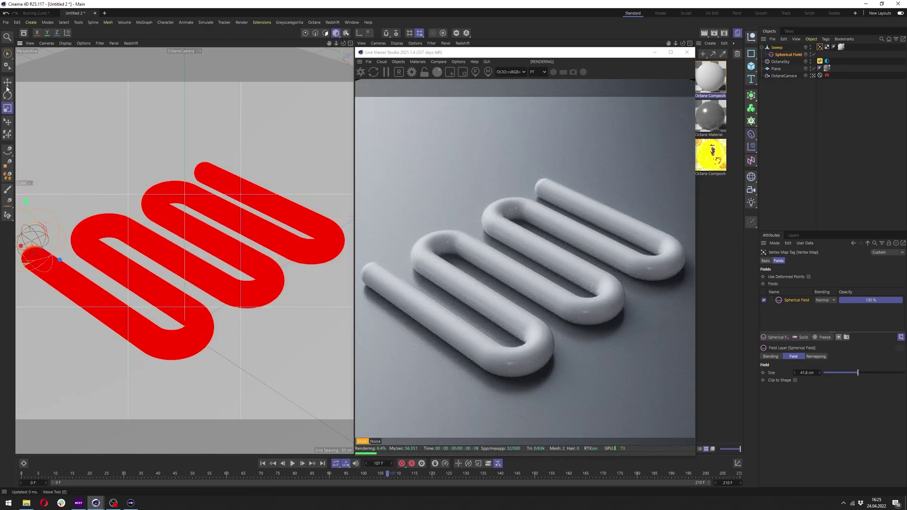
{"action": "left_click", "coordinate": [7, 82]}
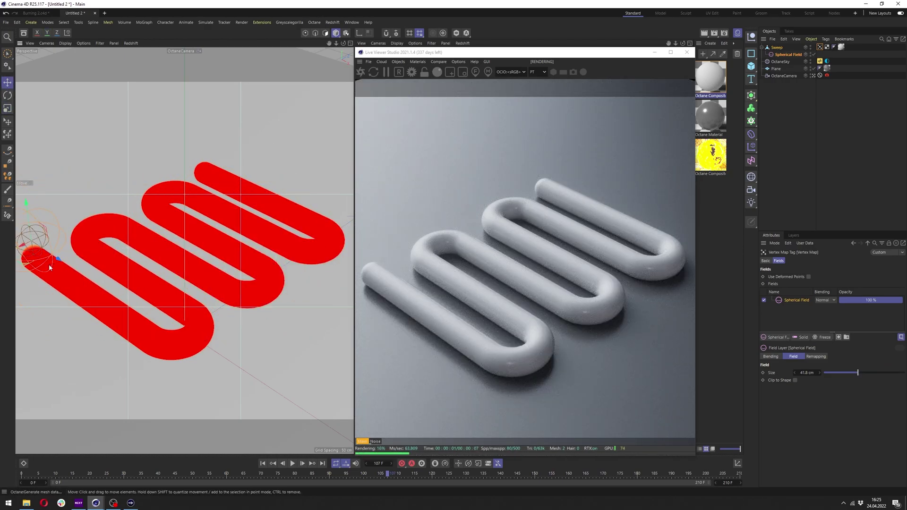
{"action": "left_click_drag", "start_coordinate": [22, 265], "coordinate": [13, 274]}
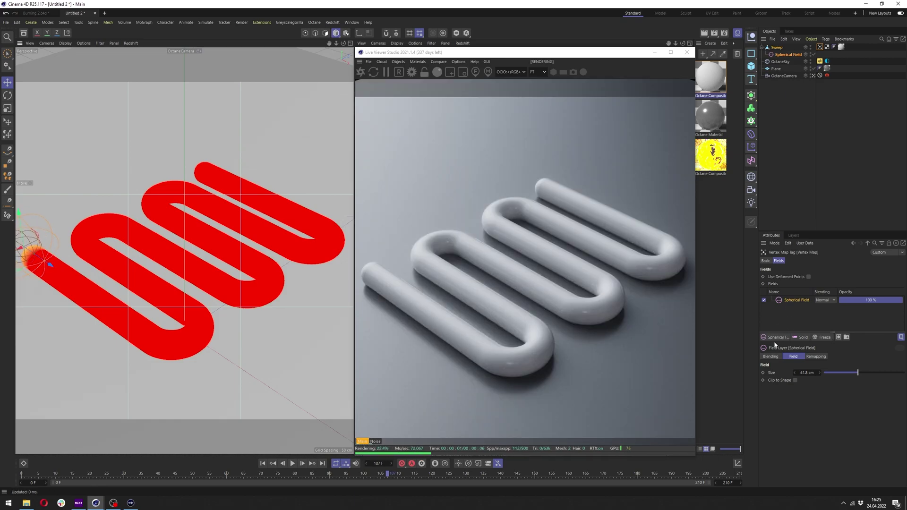
Add a Freeze layer above the Spherical Field and play the timeline with the Octane Live Viewer paused.
{"action": "left_click", "coordinate": [822, 337]}
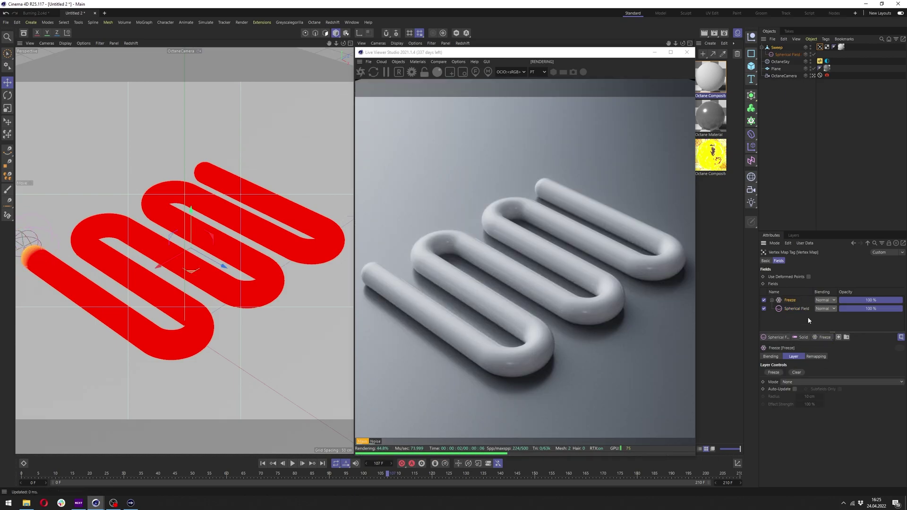
{"action": "left_click", "coordinate": [386, 72]}
{"action": "left_click", "coordinate": [292, 464]}
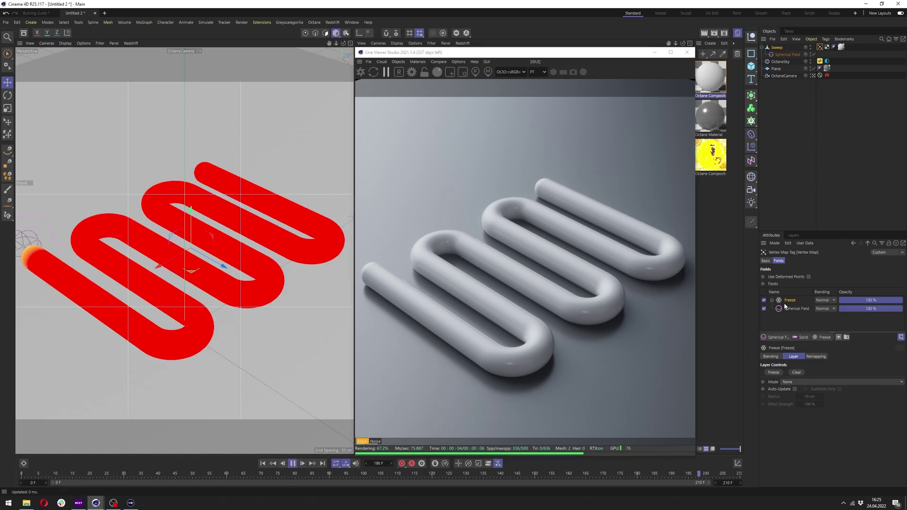
Set the Freeze layer's blending to Add and its mode to Grow.
{"action": "left_click", "coordinate": [727, 482]}
{"action": "left_click", "coordinate": [783, 468]}
{"action": "left_click", "coordinate": [819, 301]}
{"action": "left_click", "coordinate": [830, 373]}
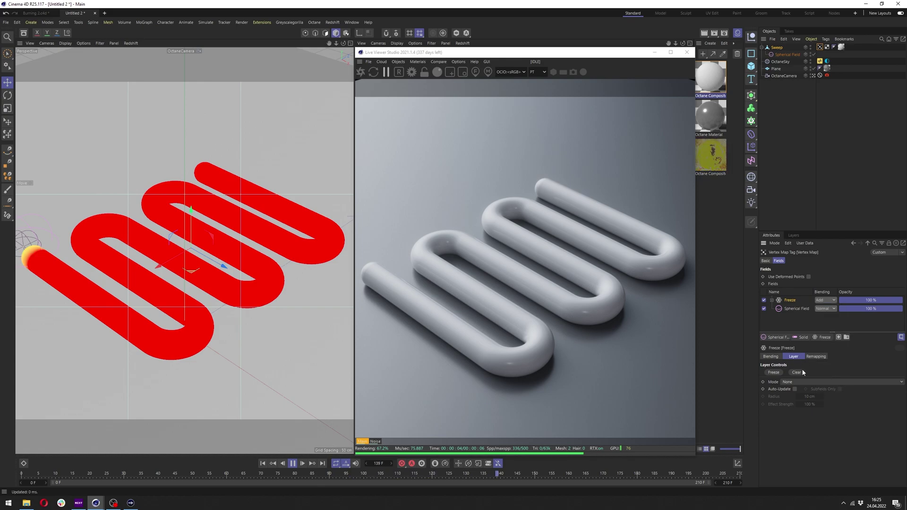
{"action": "left_click", "coordinate": [791, 383]}
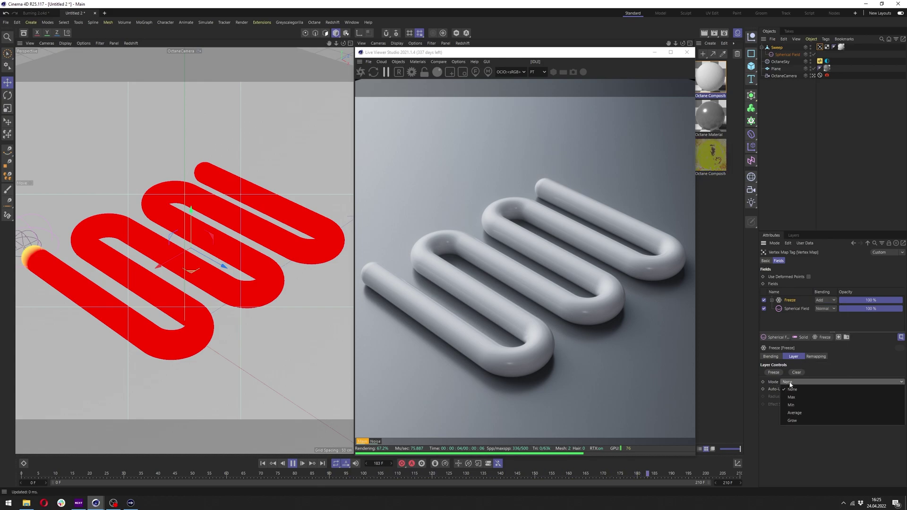
{"action": "left_click", "coordinate": [793, 415]}
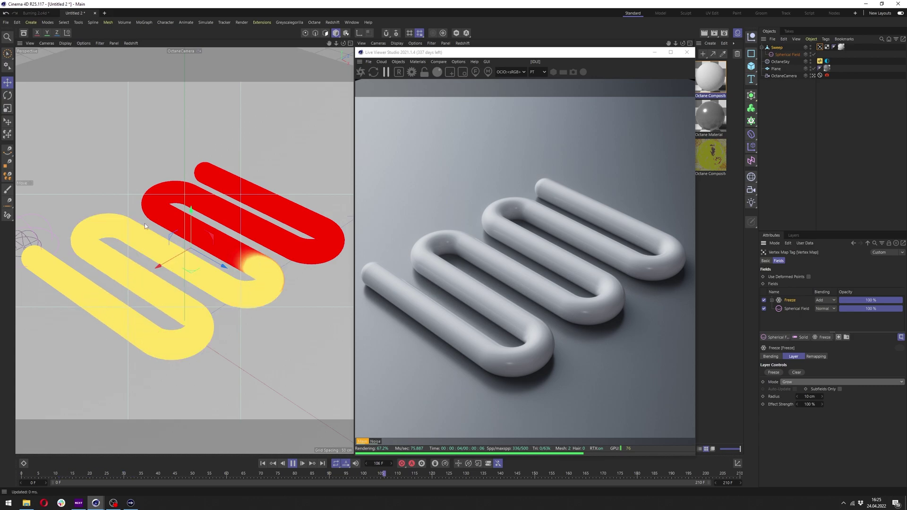
Nest a Shader Field under the Freeze layer's Radius sublayer and set its blending to Add.
{"action": "left_click", "coordinate": [772, 300]}
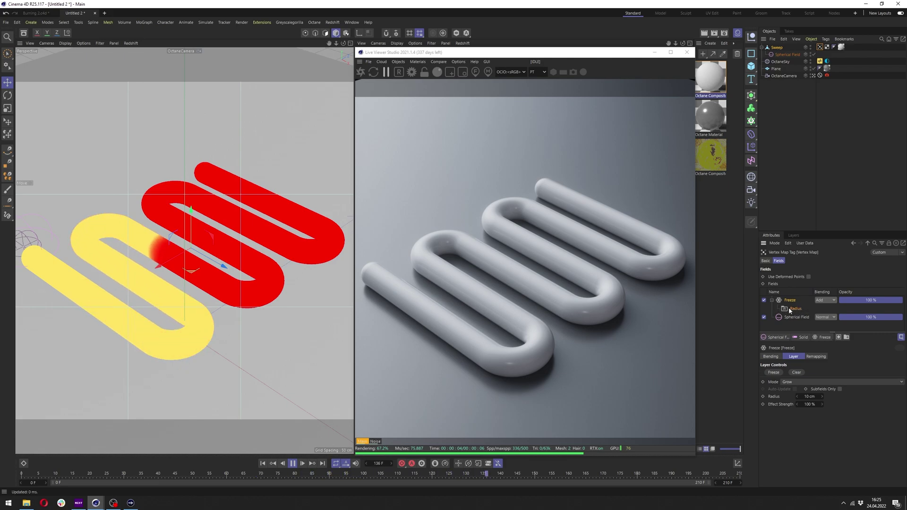
{"action": "left_click_drag", "start_coordinate": [775, 339], "coordinate": [819, 346]}
{"action": "left_click_drag", "start_coordinate": [786, 301], "coordinate": [798, 319]}
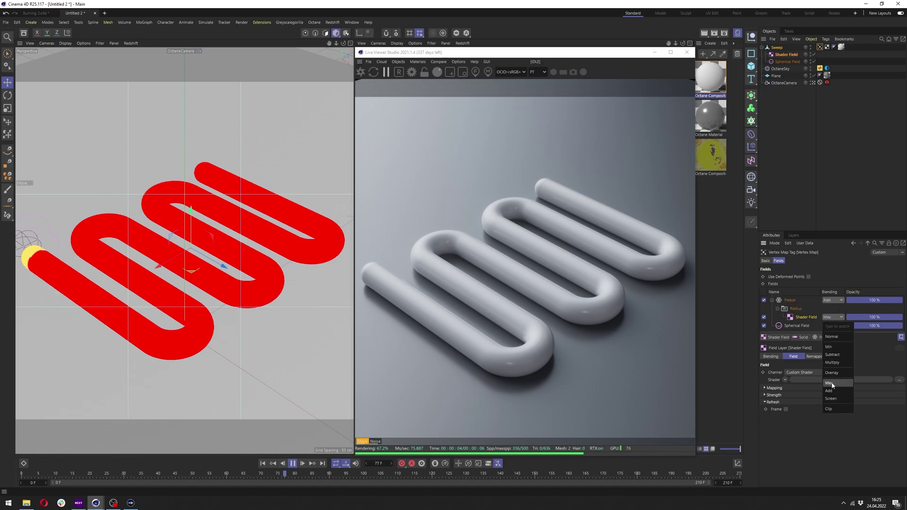
{"action": "left_click", "coordinate": [829, 391]}
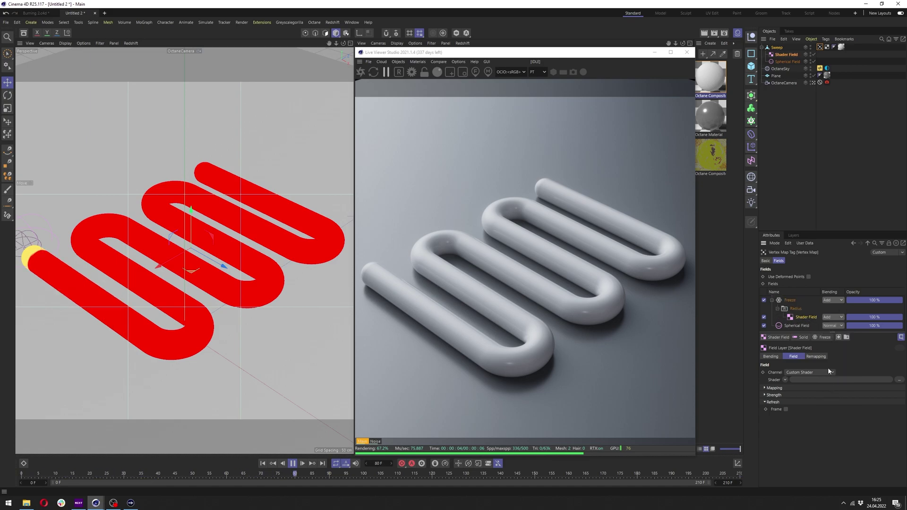
Load a Noise shader into the Shader Field.
{"action": "left_click", "coordinate": [785, 380]}
{"action": "left_click", "coordinate": [785, 380]}
{"action": "left_click", "coordinate": [785, 380]}
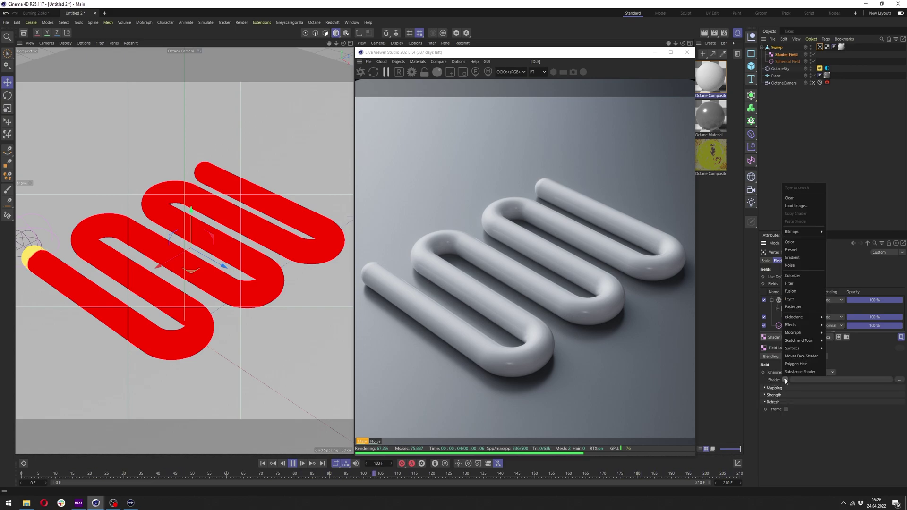
{"action": "left_click", "coordinate": [791, 267]}
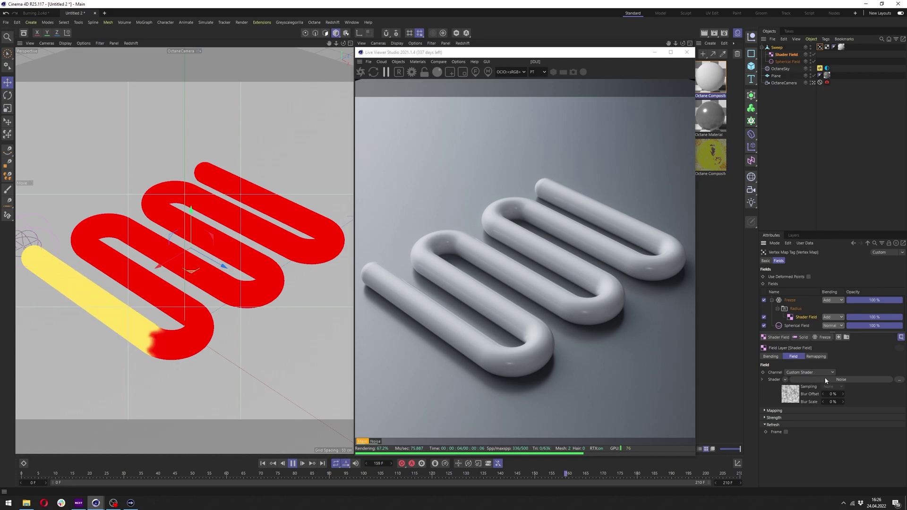
Set the Noise shader's noise type to Electric and its animation speed to 1.
{"action": "left_click", "coordinate": [841, 380]}
{"action": "scroll", "coordinate": [853, 326], "scroll_direction": "down", "scroll_amount": 2}
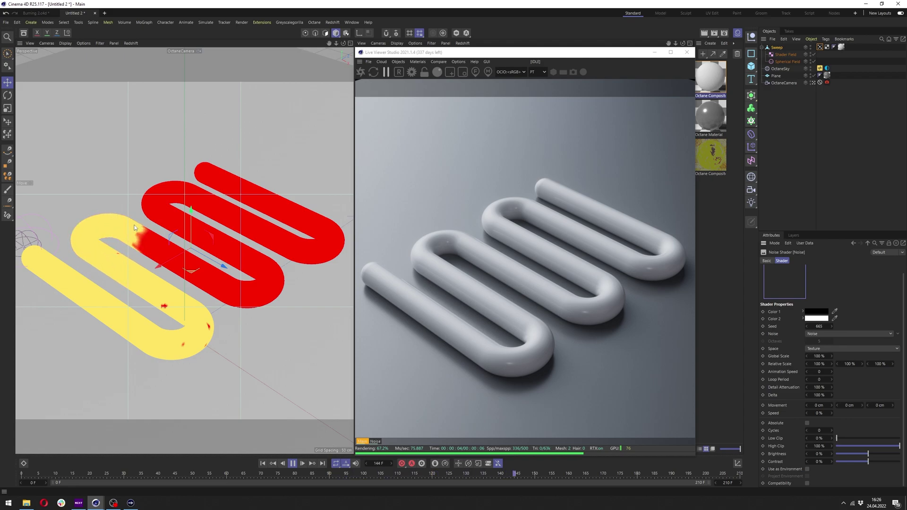
{"action": "left_click", "coordinate": [848, 333]}
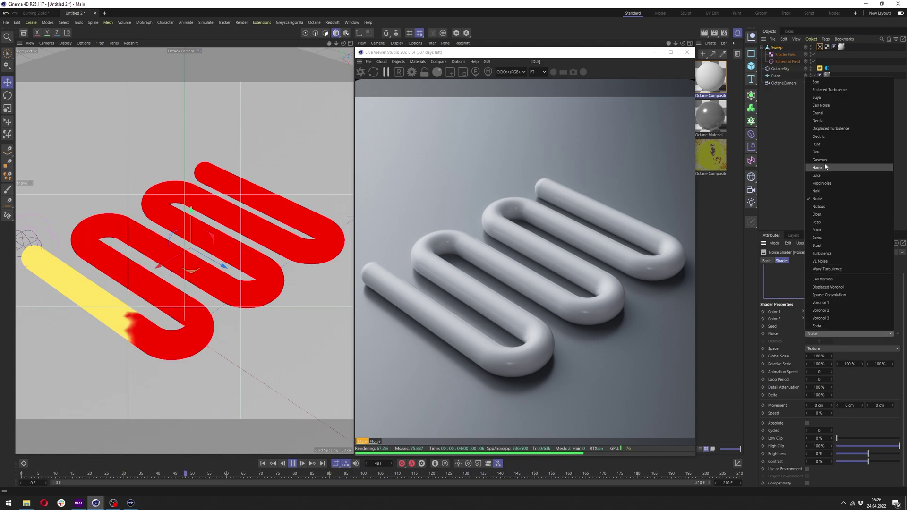
{"action": "left_click", "coordinate": [820, 136]}
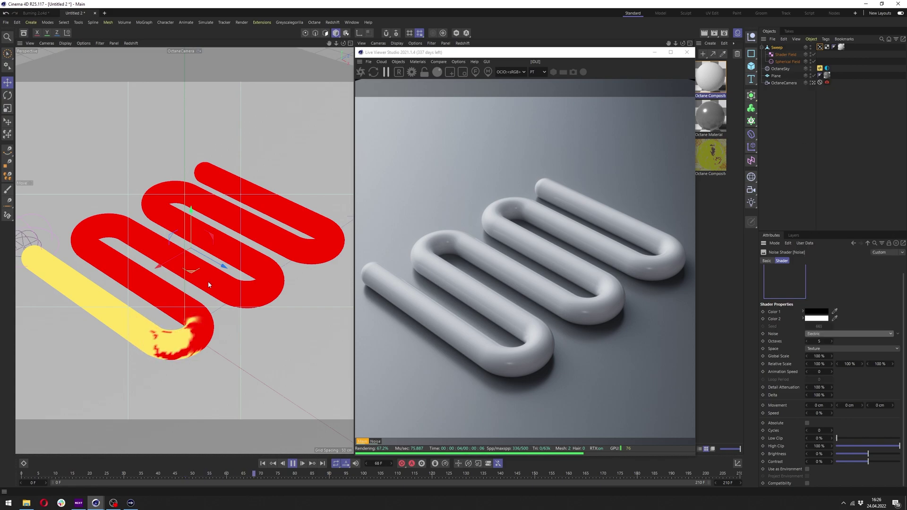
{"action": "double_click", "coordinate": [821, 373]}
{"action": "type", "text": "1"}
{"action": "key", "text": "Return"}
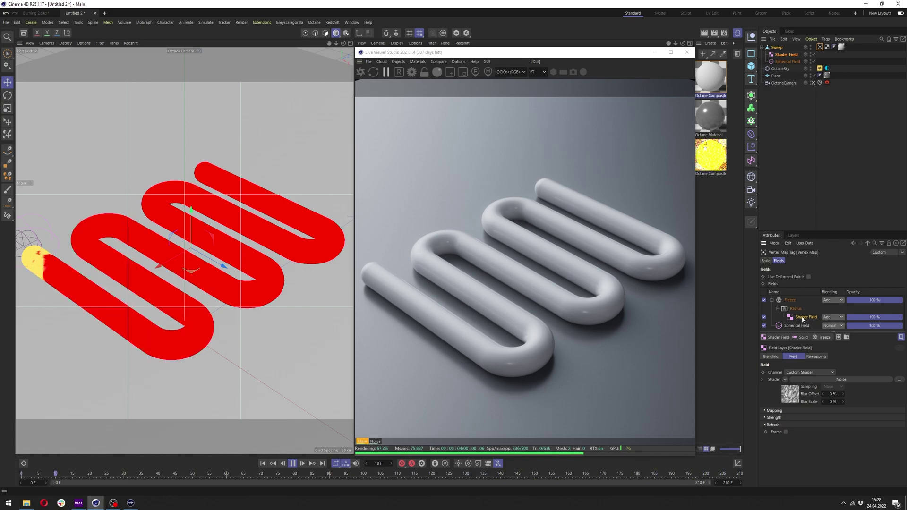
Try a Radius of 20 cm on the Freeze layer, and settle on 15 cm.
{"action": "left_click", "coordinate": [788, 300]}
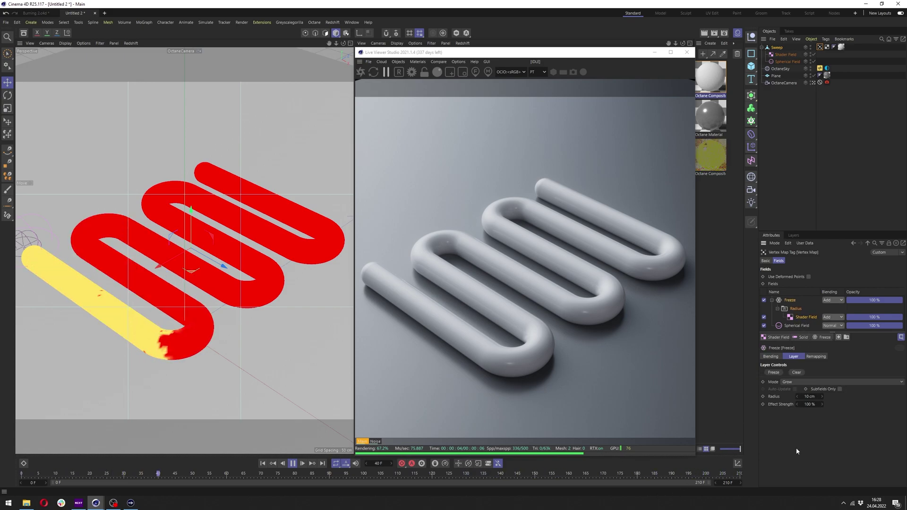
{"action": "left_click", "coordinate": [810, 397]}
{"action": "type", "text": "20"}
{"action": "key", "text": "Return"}
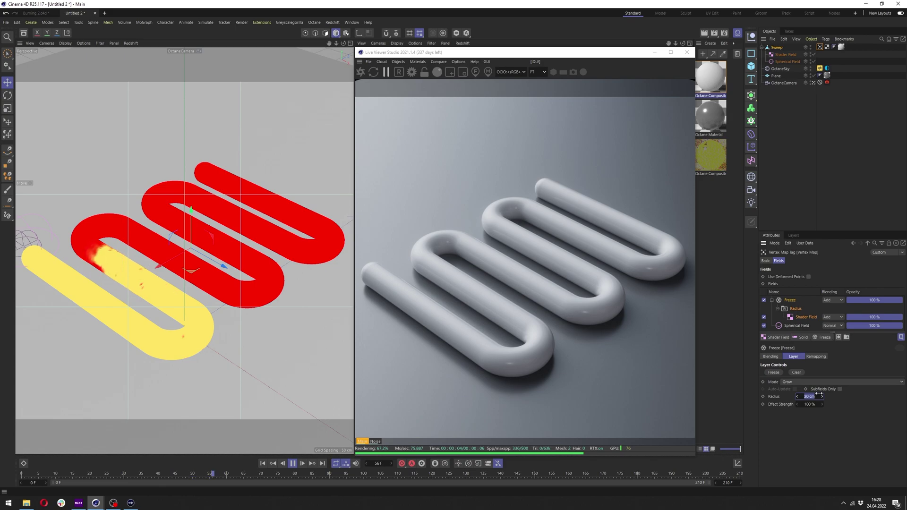
{"action": "type", "text": "15"}
{"action": "key", "text": "Return"}
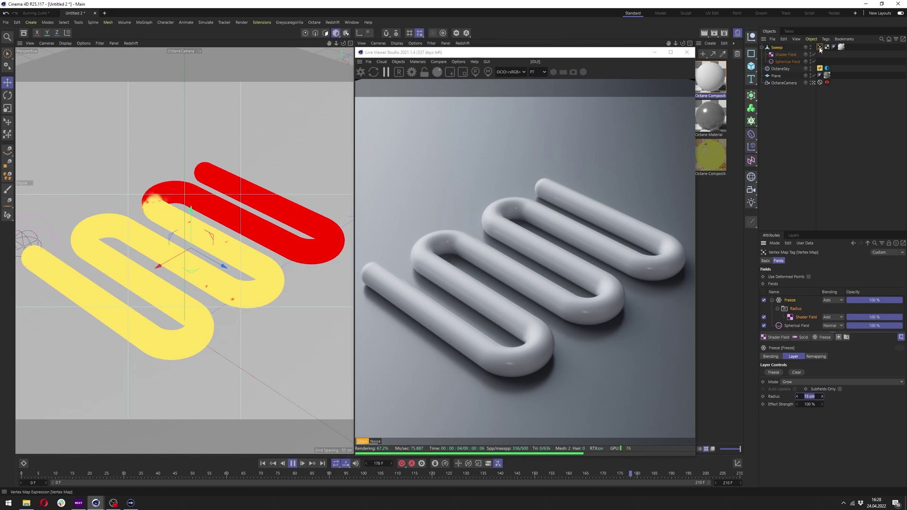
Rename the Sweep object's Vertex Map tag to Growing.
{"action": "left_click", "coordinate": [765, 261]}
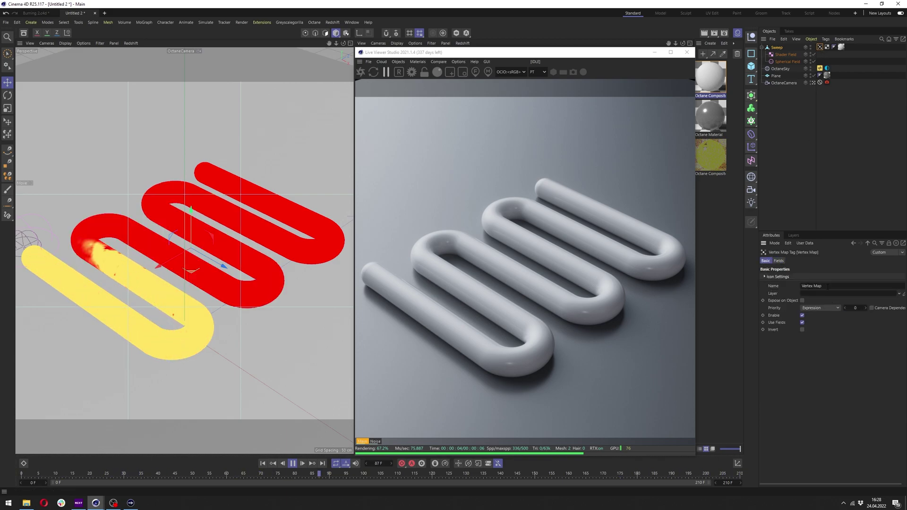
{"action": "left_click", "coordinate": [800, 286]}
{"action": "type", "text": "Growing"}
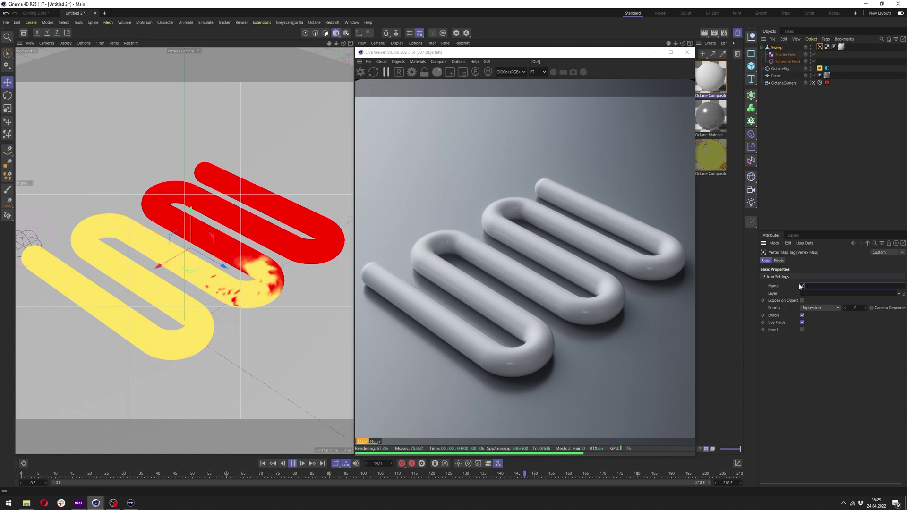
{"action": "key", "text": "Return"}
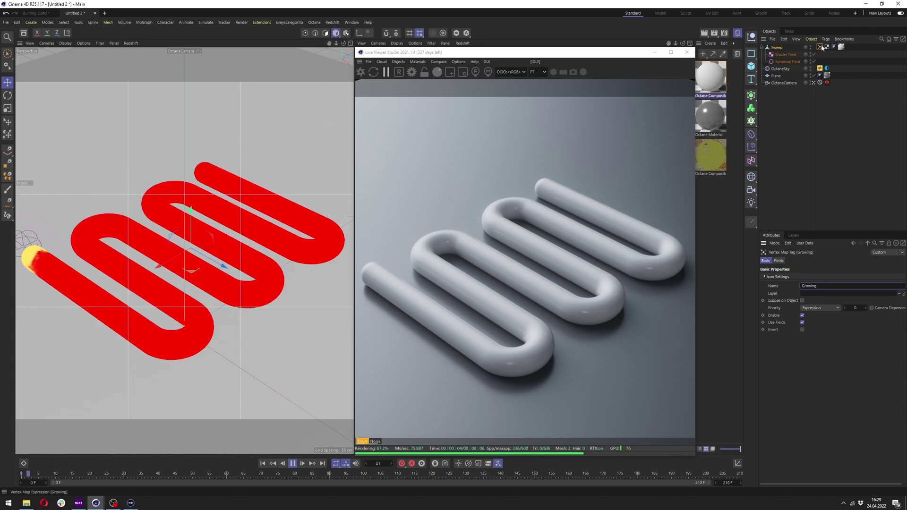
Assign the Growing vertex map tag and a duplicate of it each to a separate new layer.
{"action": "right_click", "coordinate": [820, 48]}
{"action": "mouse_move", "coordinate": [782, 63]}
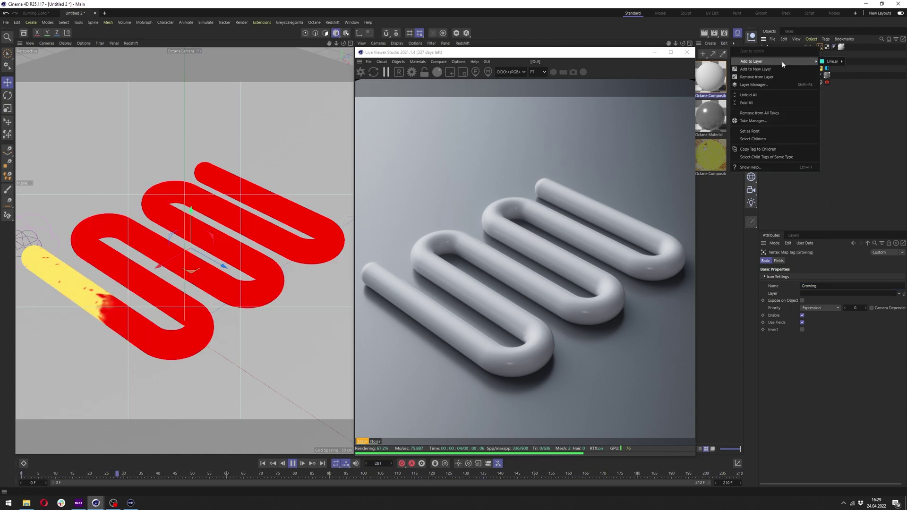
{"action": "left_click", "coordinate": [756, 70]}
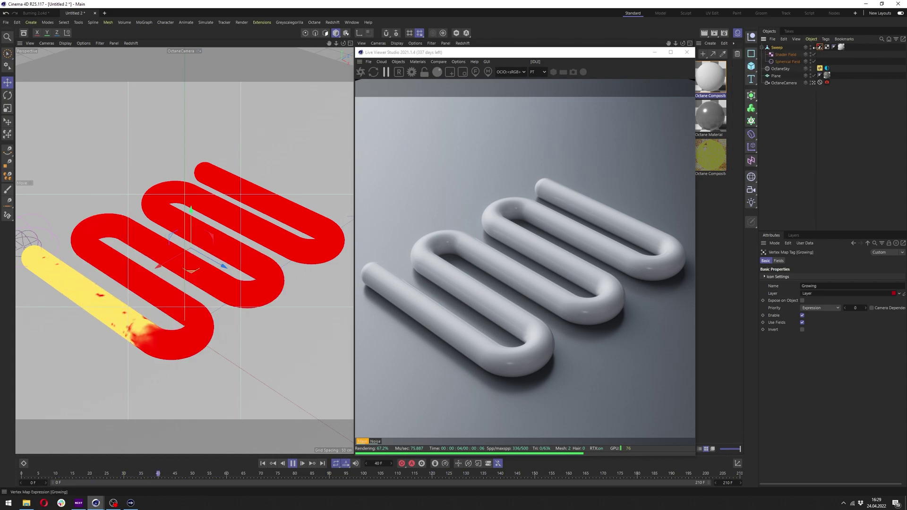
{"action": "right_click", "coordinate": [826, 49]}
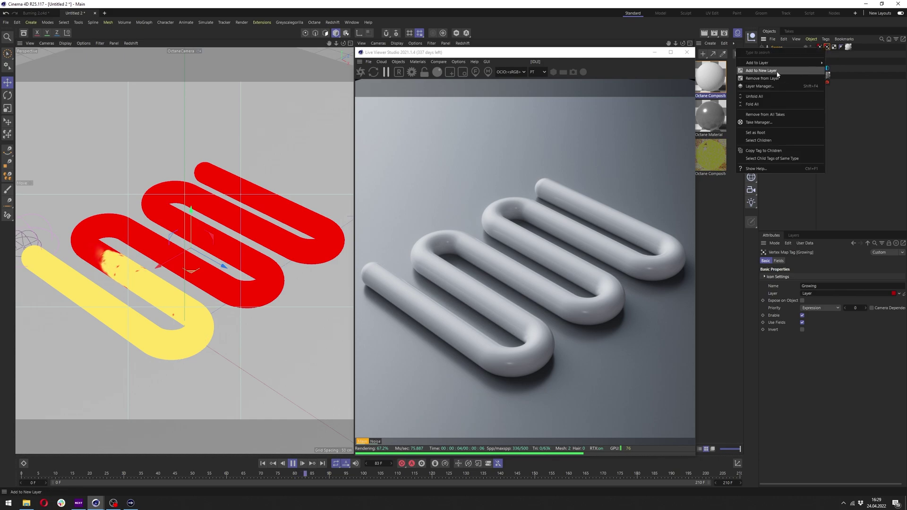
{"action": "left_click", "coordinate": [776, 71]}
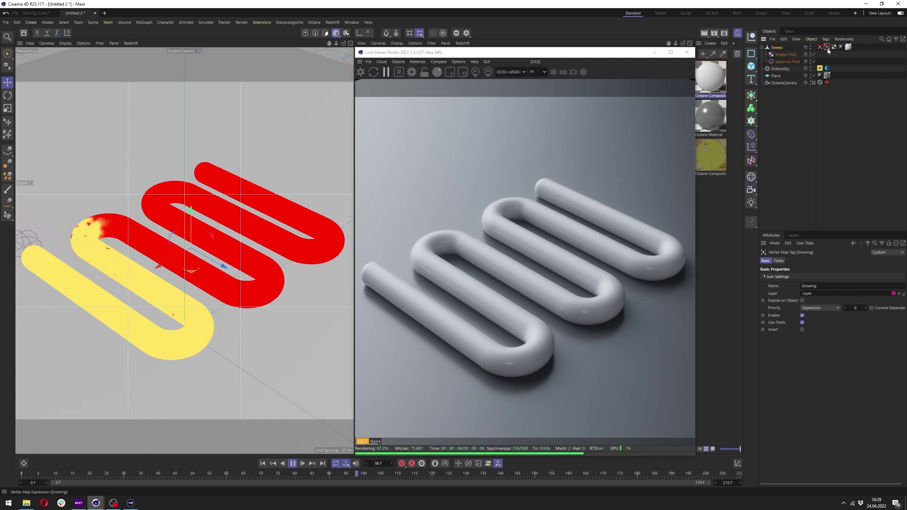
Recolor the duplicate tag's layer yellow and the original Growing tag's layer cyan with a hue of 184°.
{"action": "left_click", "coordinate": [793, 236]}
{"action": "left_click", "coordinate": [770, 282]}
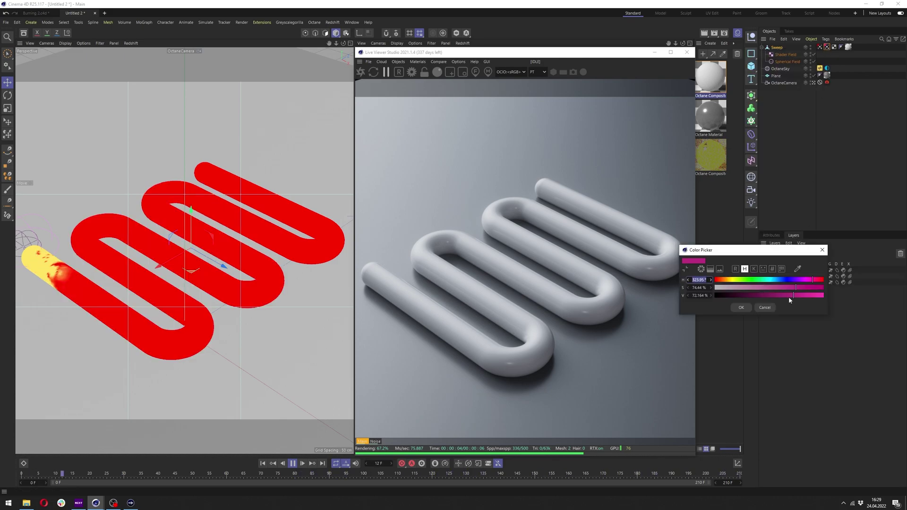
{"action": "left_click", "coordinate": [732, 280]}
{"action": "left_click", "coordinate": [804, 287]}
{"action": "key", "text": "Return"}
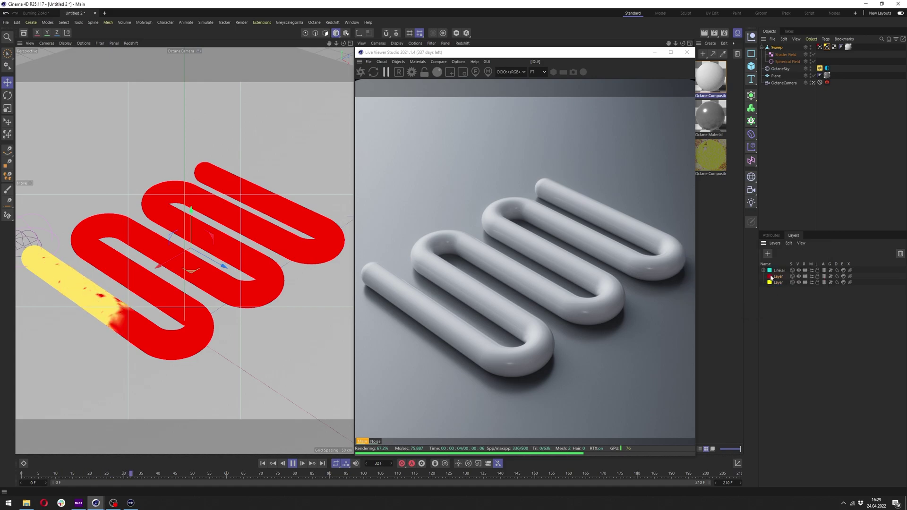
{"action": "double_click", "coordinate": [770, 276]}
{"action": "left_click", "coordinate": [771, 276]}
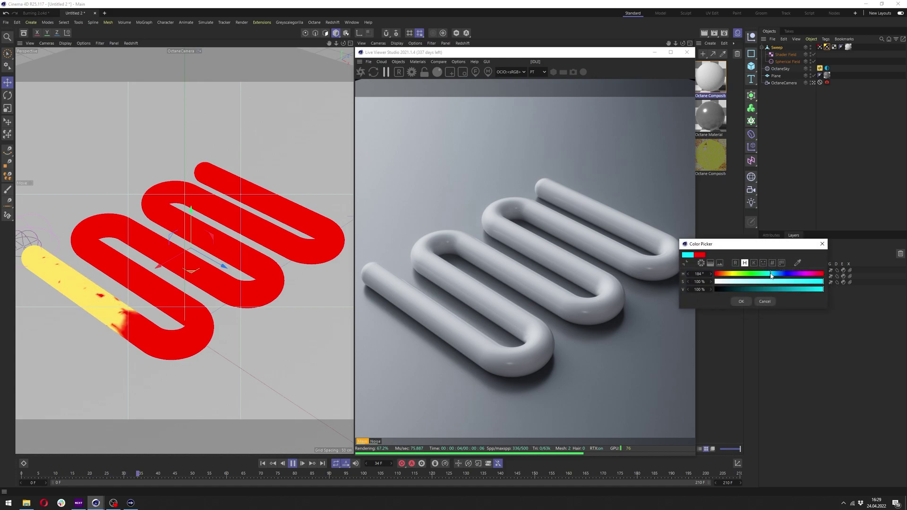
{"action": "left_click", "coordinate": [742, 302]}
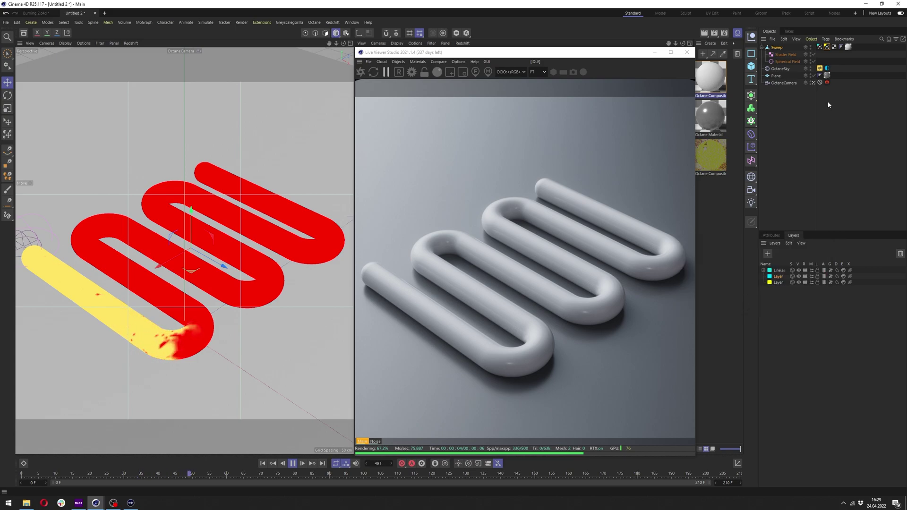
Rename the duplicate vertex map tag Growing delayed, and replace all its field layers with the Growing vertex map.
{"action": "left_click", "coordinate": [830, 47]}
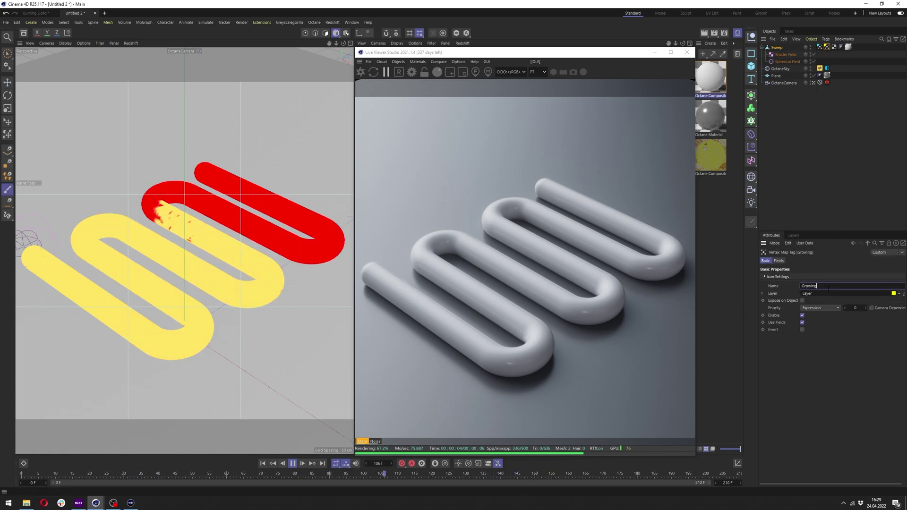
{"action": "type", "text": "delayed"}
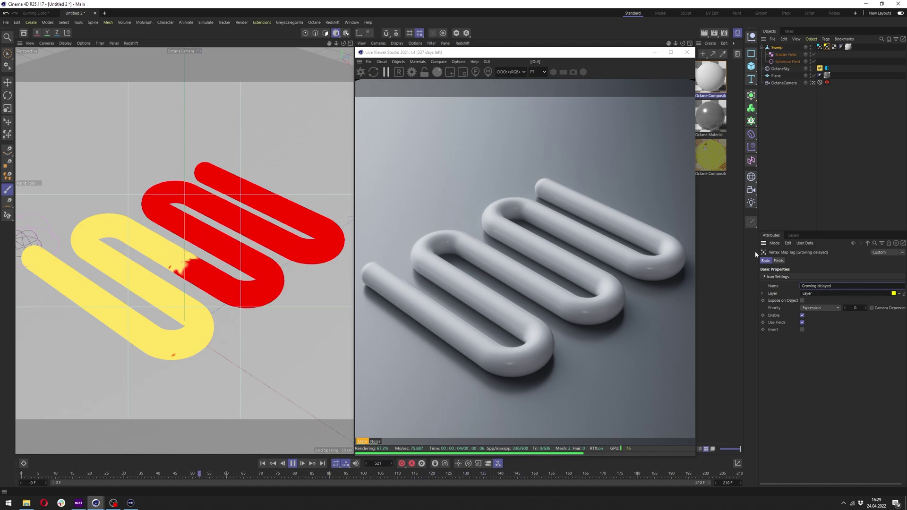
{"action": "left_click", "coordinate": [778, 261]}
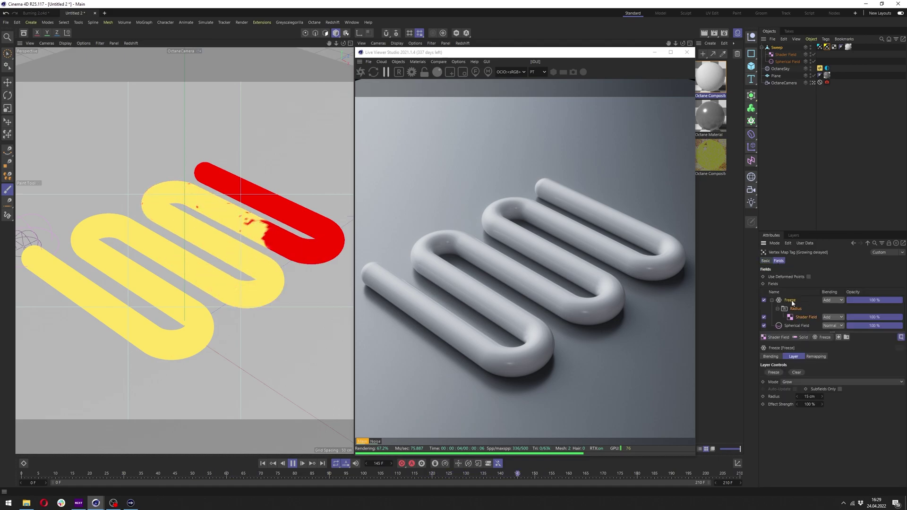
{"action": "left_click", "coordinate": [795, 326], "text": "shift"}
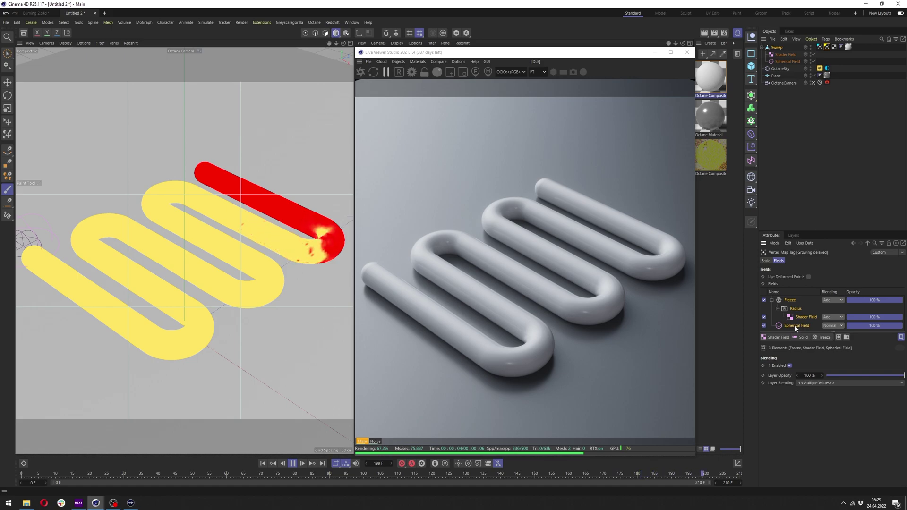
{"action": "key", "text": "Delete"}
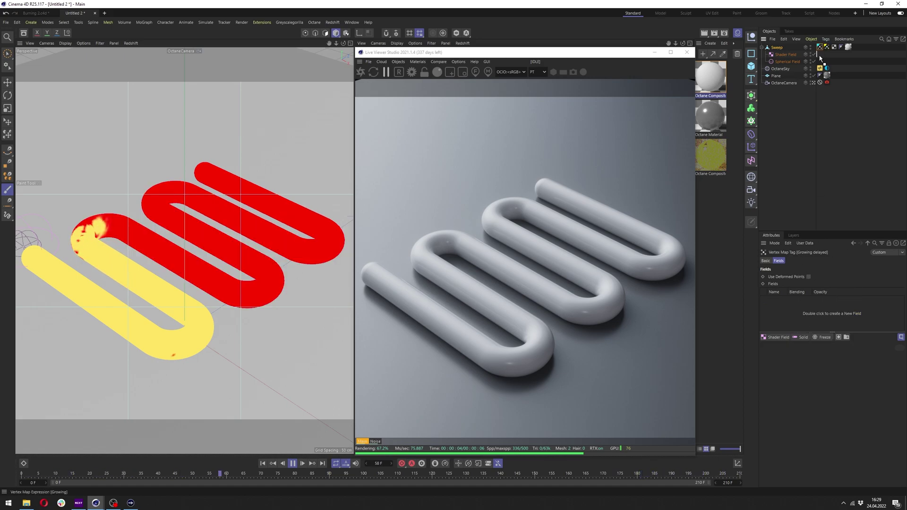
{"action": "left_click_drag", "start_coordinate": [815, 326], "coordinate": [813, 314]}
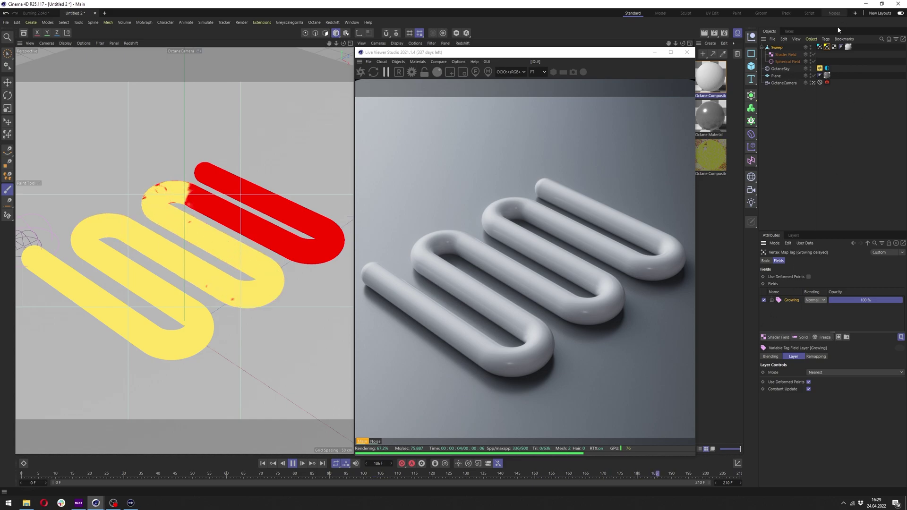
Add a Delay layer above the Growing layer in the Growing delayed tag, with an Effect Strength of 20%.
{"action": "left_click", "coordinate": [826, 336]}
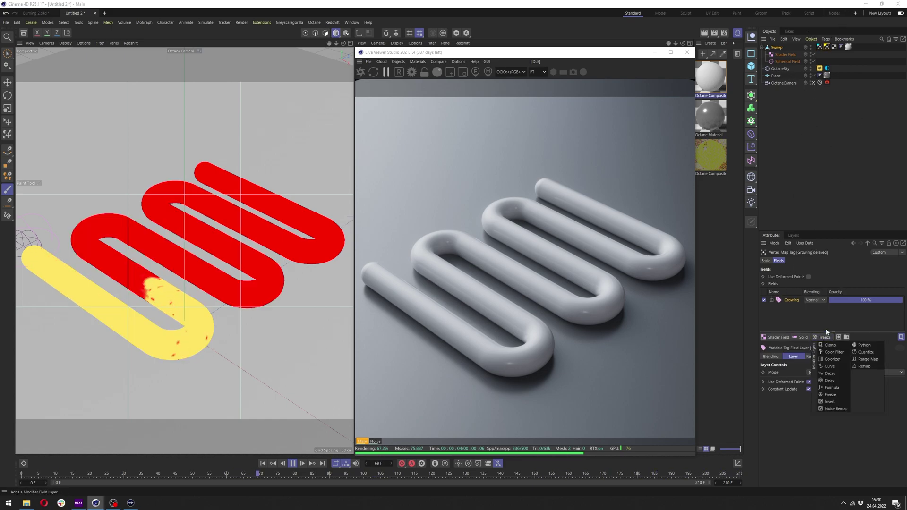
{"action": "left_click", "coordinate": [838, 382]}
{"action": "left_click", "coordinate": [811, 301]}
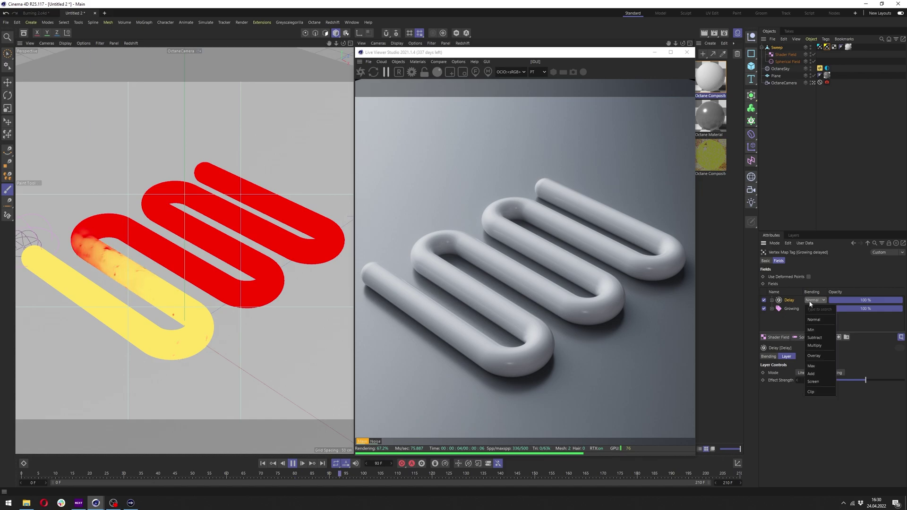
{"action": "left_click", "coordinate": [811, 302]}
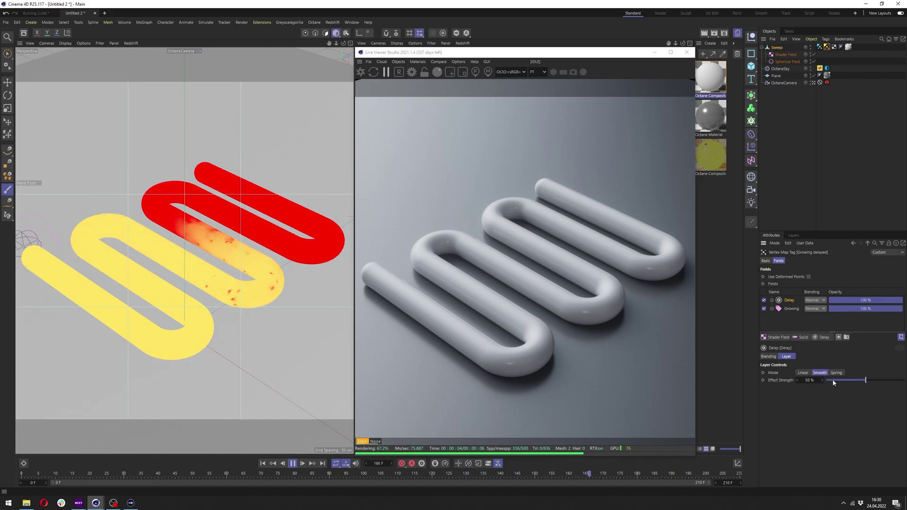
{"action": "left_click_drag", "start_coordinate": [843, 380], "coordinate": [842, 381]}
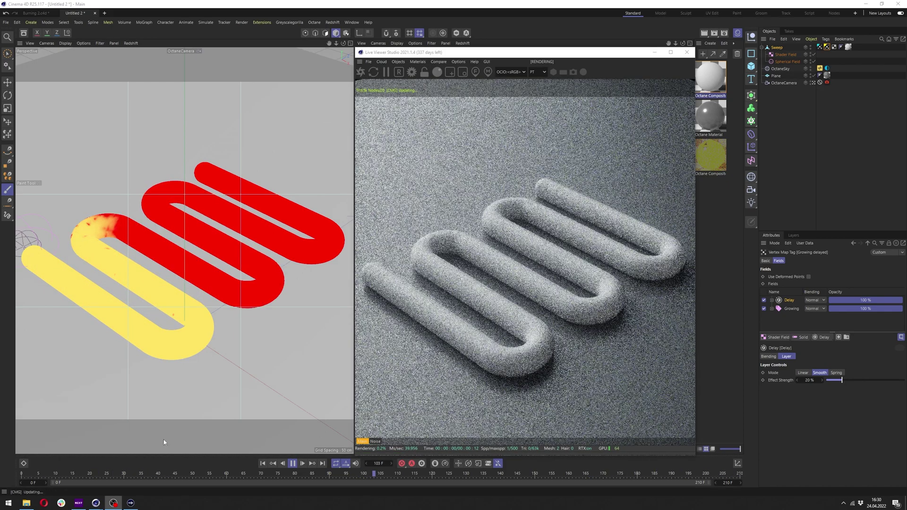
Open the Octane Composite material's node graph, and close its Material Editor.
{"action": "double_click", "coordinate": [707, 84]}
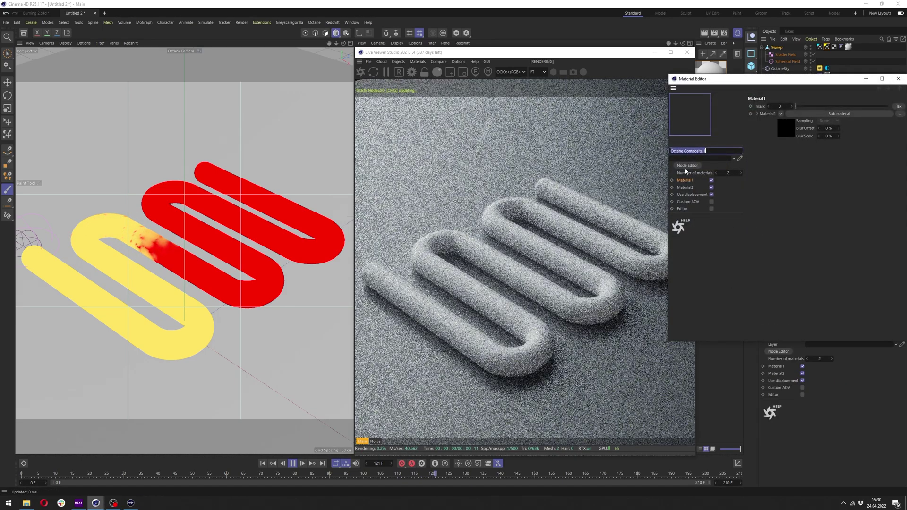
{"action": "left_click", "coordinate": [688, 166]}
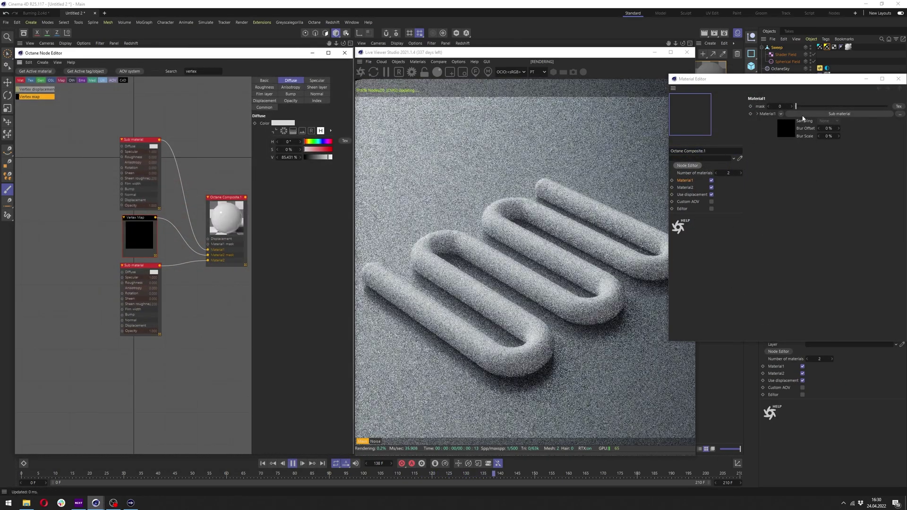
{"action": "left_click", "coordinate": [901, 83]}
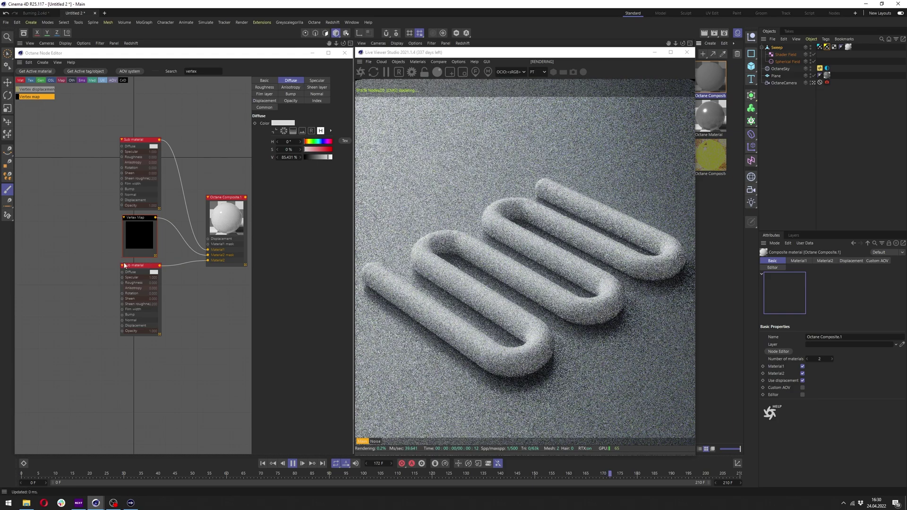
Color the sub material below the Vertex Map node red and the one above it green with a hue of 134°.
{"action": "left_click", "coordinate": [154, 270]}
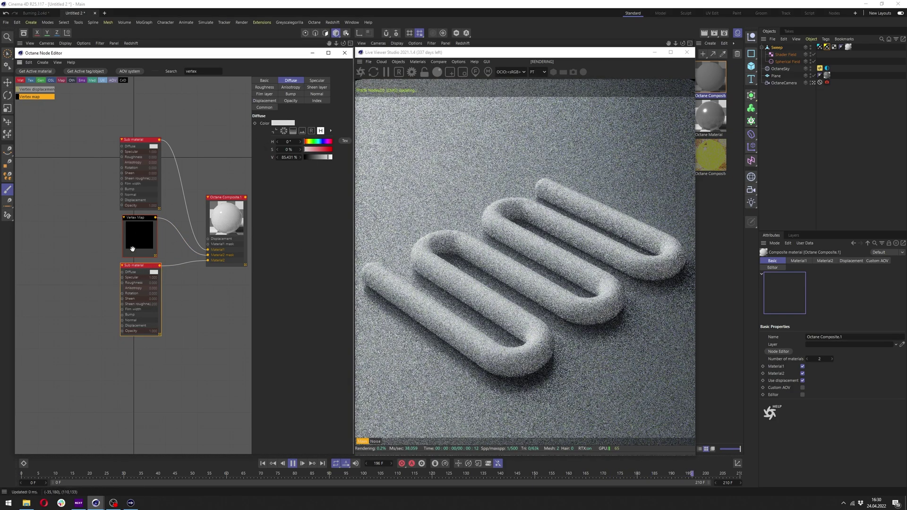
{"action": "left_click", "coordinate": [280, 125]}
{"action": "left_click_drag", "start_coordinate": [258, 165], "coordinate": [267, 158]}
{"action": "left_click", "coordinate": [142, 172]}
{"action": "left_click", "coordinate": [289, 124]}
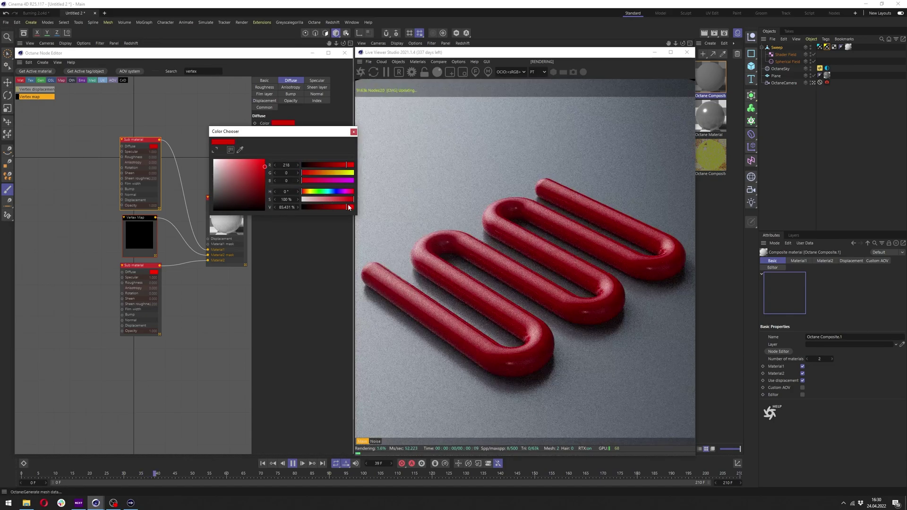
{"action": "left_click_drag", "start_coordinate": [307, 193], "coordinate": [322, 192]}
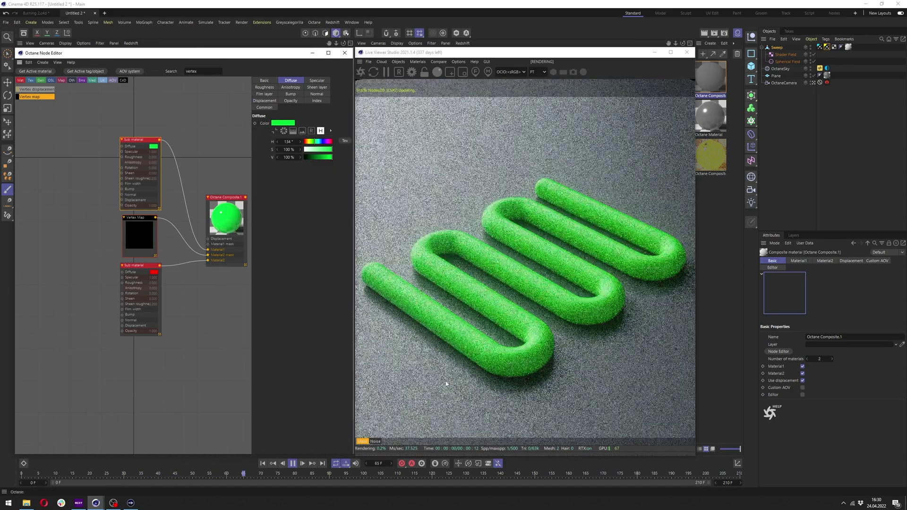
Link the Growing vertex map tag to the Vertex Map node, and stop the animation at frame 195.
{"action": "left_click", "coordinate": [124, 233]}
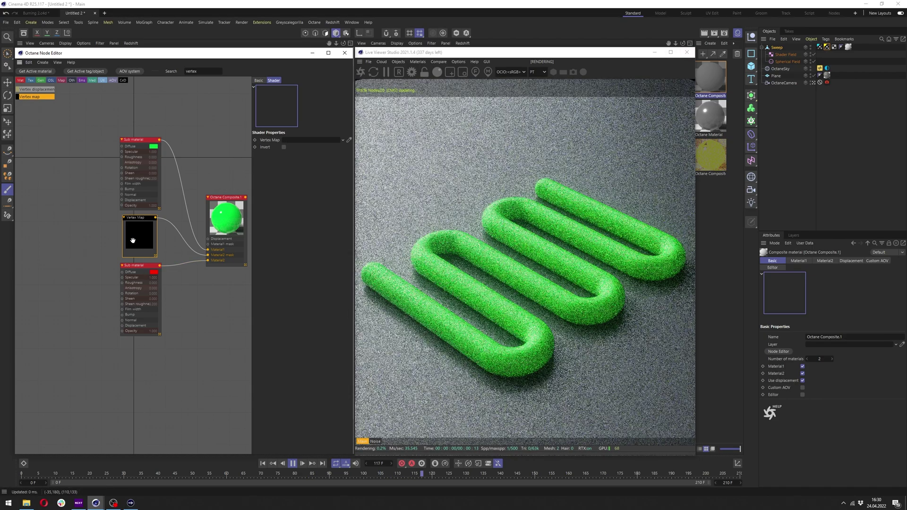
{"action": "left_click", "coordinate": [820, 47]}
{"action": "left_click_drag", "start_coordinate": [304, 144], "coordinate": [302, 142]}
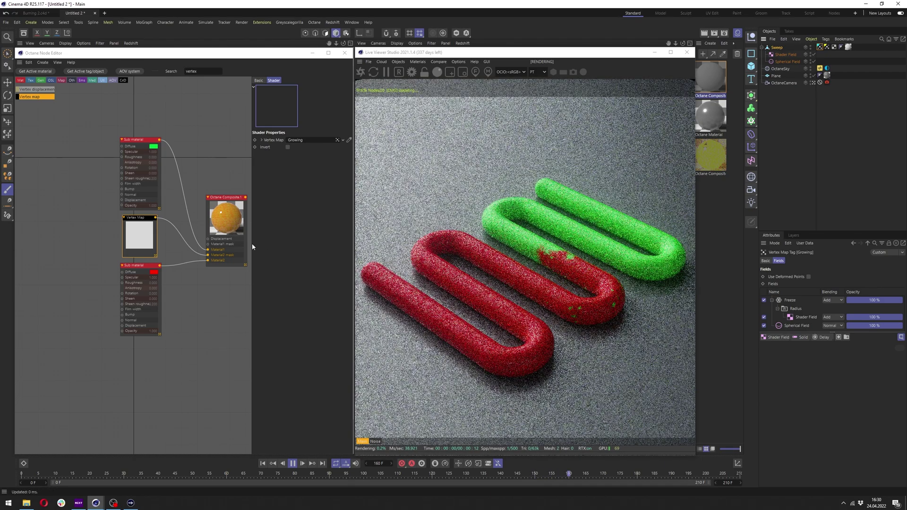
{"action": "left_click", "coordinate": [293, 463]}
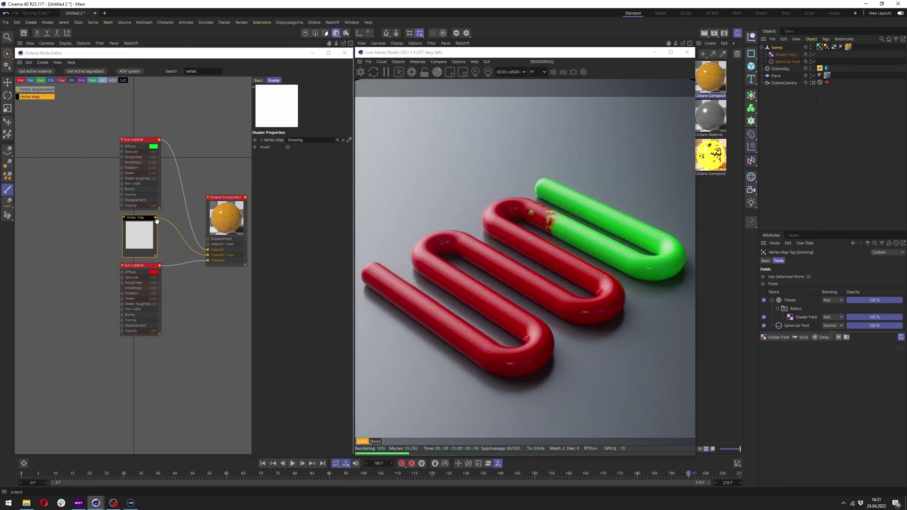
Insert an Octane gradient between the Vertex Map node and the composite's mask input, spread out the nodes, and tighten the gradient.
{"action": "type", "text": "gr"}
{"action": "left_click_drag", "start_coordinate": [172, 230], "coordinate": [173, 230]}
{"action": "left_click_drag", "start_coordinate": [154, 241], "coordinate": [85, 242]}
{"action": "left_click", "coordinate": [161, 236]}
{"action": "left_click", "coordinate": [76, 238]}
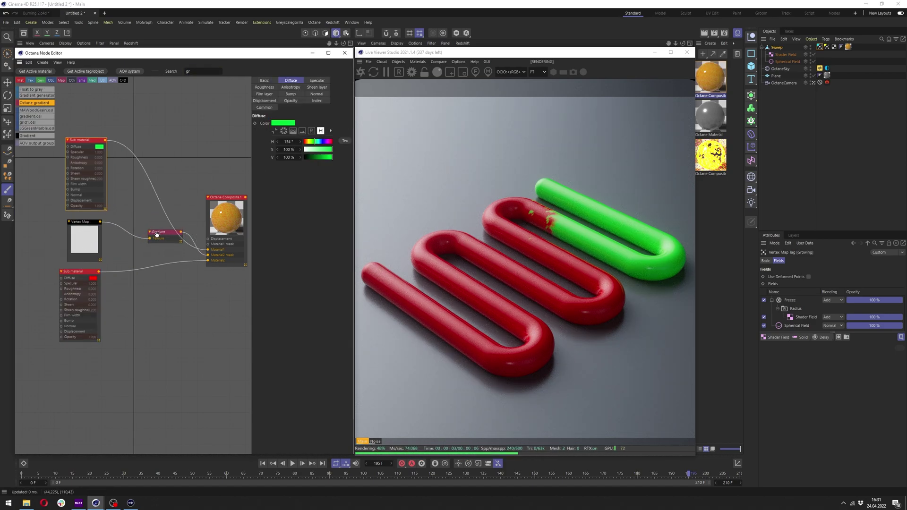
{"action": "left_click_drag", "start_coordinate": [158, 235], "coordinate": [133, 238]}
{"action": "left_click_drag", "start_coordinate": [289, 164], "coordinate": [317, 165]}
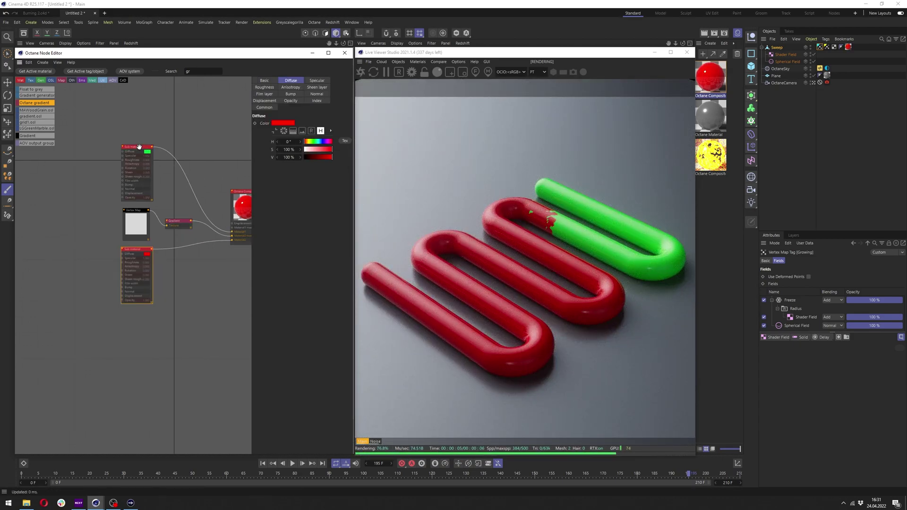
Set the green sub material's type to Universal and its BRDF model to GGX (energy preserving).
{"action": "left_click", "coordinate": [137, 147]}
{"action": "left_click", "coordinate": [291, 141]}
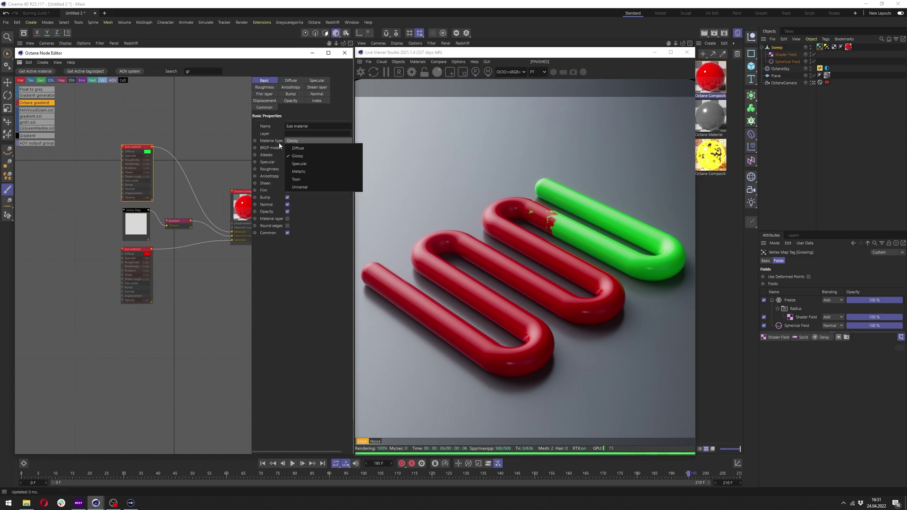
{"action": "left_click", "coordinate": [300, 187]}
{"action": "left_click", "coordinate": [295, 155]}
{"action": "left_click", "coordinate": [307, 185]}
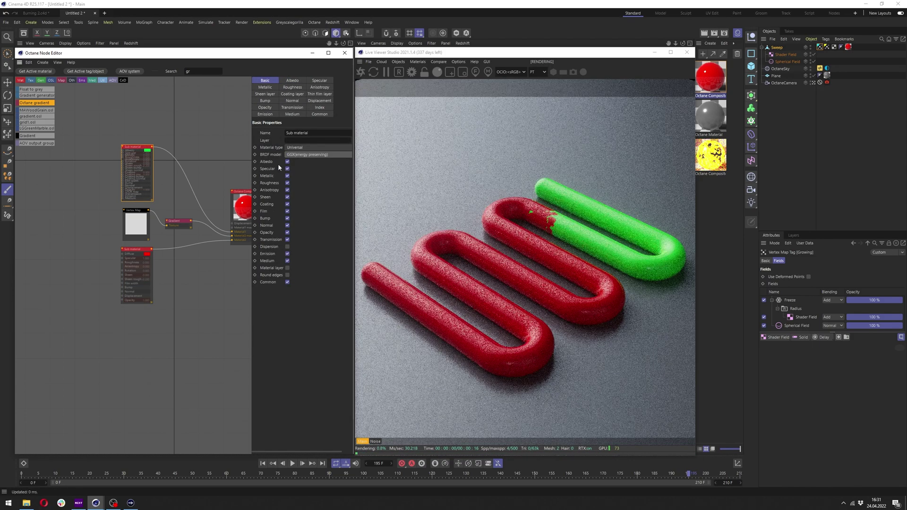
Set the red sub material's type to Universal and its BRDF model to GGX (energy preserving).
{"action": "left_click", "coordinate": [137, 249]}
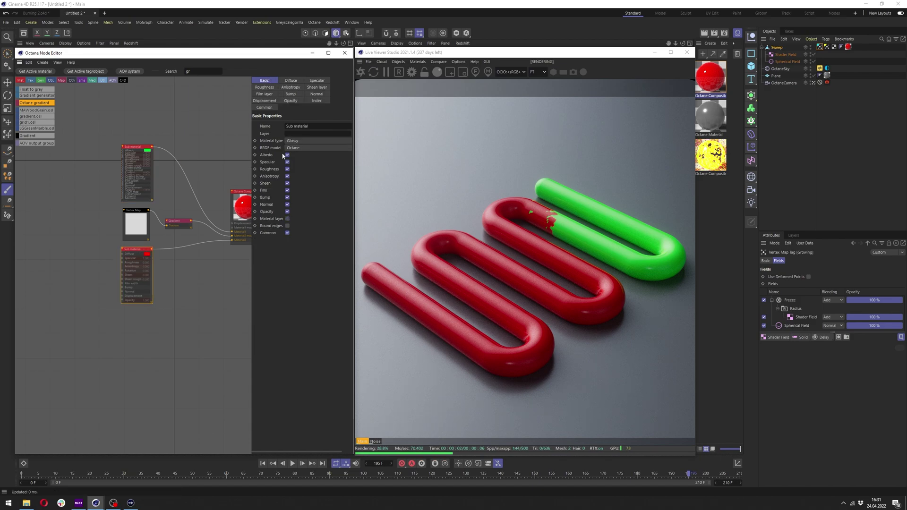
{"action": "left_click", "coordinate": [293, 140]}
{"action": "left_click", "coordinate": [304, 187]}
{"action": "left_click", "coordinate": [300, 155]}
{"action": "left_click", "coordinate": [301, 186]}
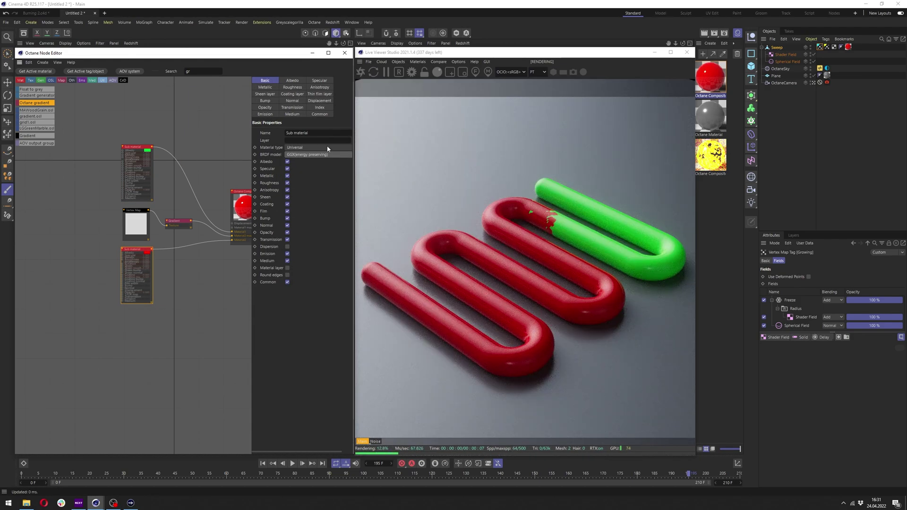
Turn the green sub material into grey metal with Metallic 1 and an albedo of 0% saturation and 54% value.
{"action": "scroll", "coordinate": [159, 216], "scroll_direction": "up", "scroll_amount": 2}
{"action": "middle_click_drag", "start_coordinate": [158, 216], "coordinate": [117, 211]}
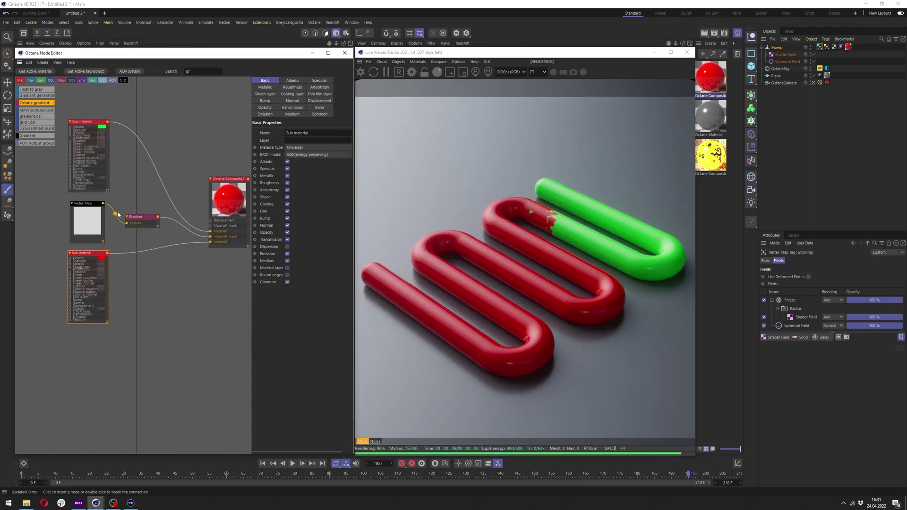
{"action": "middle_click_drag", "start_coordinate": [100, 182], "coordinate": [165, 185]}
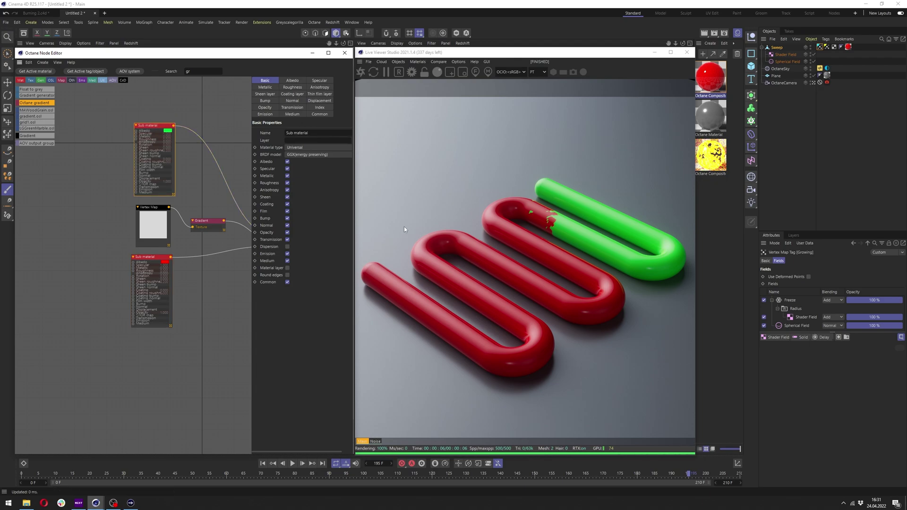
{"action": "left_click", "coordinate": [295, 81]}
{"action": "left_click", "coordinate": [266, 87]}
{"action": "left_click_drag", "start_coordinate": [299, 130], "coordinate": [371, 132]}
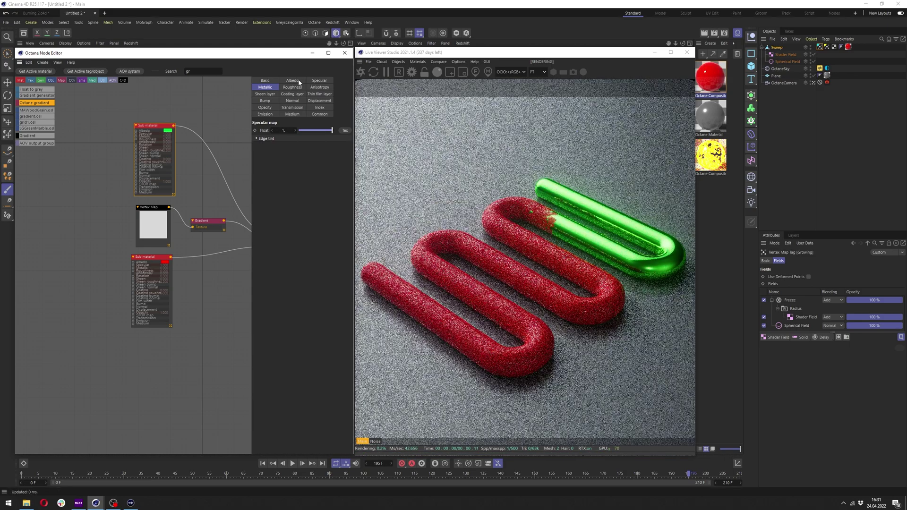
{"action": "left_click", "coordinate": [297, 81]}
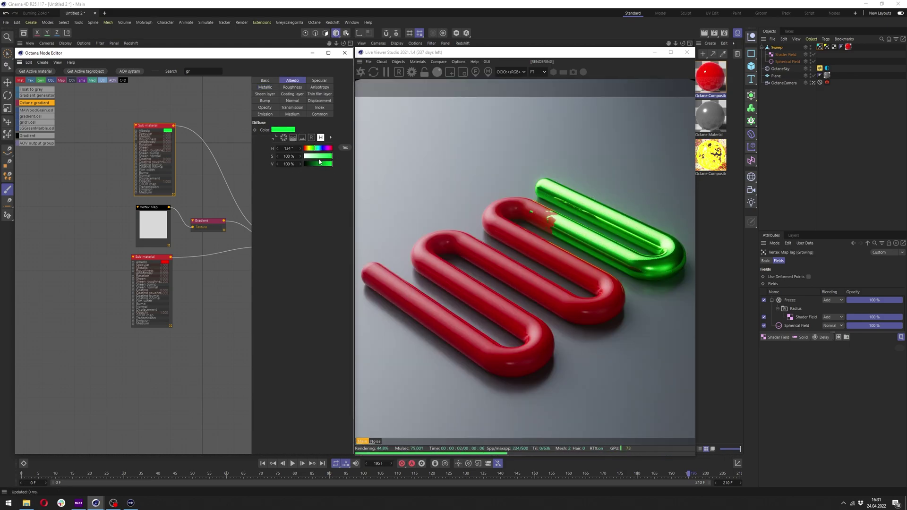
{"action": "mouse_move", "coordinate": [321, 156]}
{"action": "left_mouse_down"}
{"action": "mouse_move", "coordinate": [296, 158]}
{"action": "mouse_move", "coordinate": [319, 165]}
{"action": "left_mouse_up"}
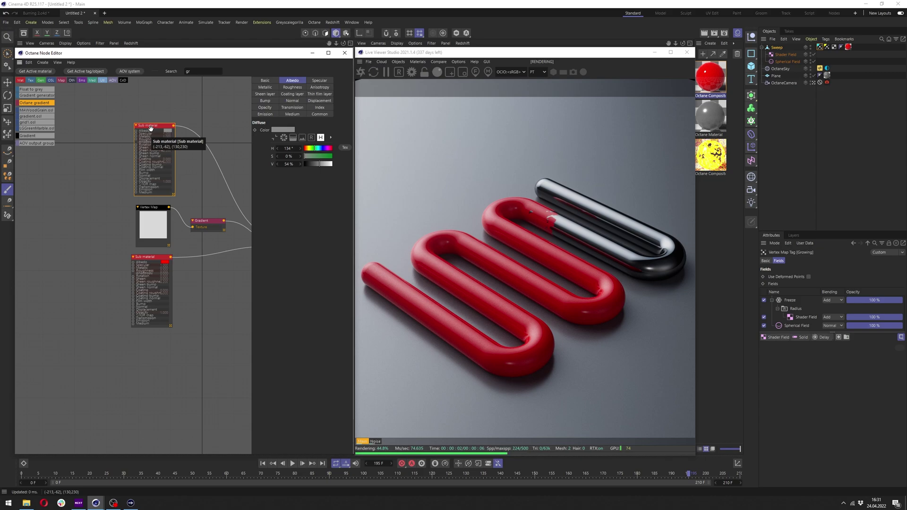
Play to an earlier frame, set the red sub material's albedo to 0% saturation and 36% value, and its roughness to about 0.64.
{"action": "left_click", "coordinate": [292, 463]}
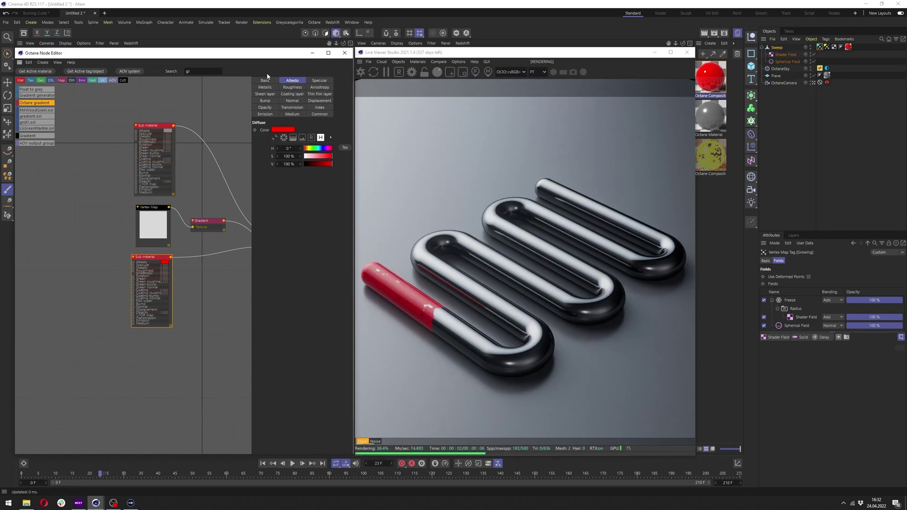
{"action": "left_click", "coordinate": [267, 80]}
{"action": "left_click", "coordinate": [299, 81]}
{"action": "left_click_drag", "start_coordinate": [321, 156], "coordinate": [303, 157]}
{"action": "left_click", "coordinate": [320, 81]}
{"action": "left_click", "coordinate": [294, 81]}
{"action": "left_click_drag", "start_coordinate": [331, 164], "coordinate": [319, 164]}
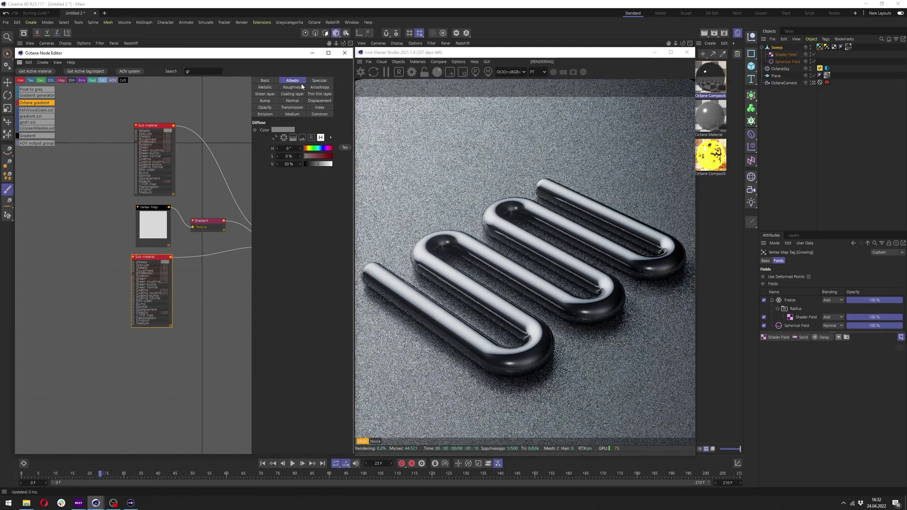
{"action": "left_click", "coordinate": [314, 164]}
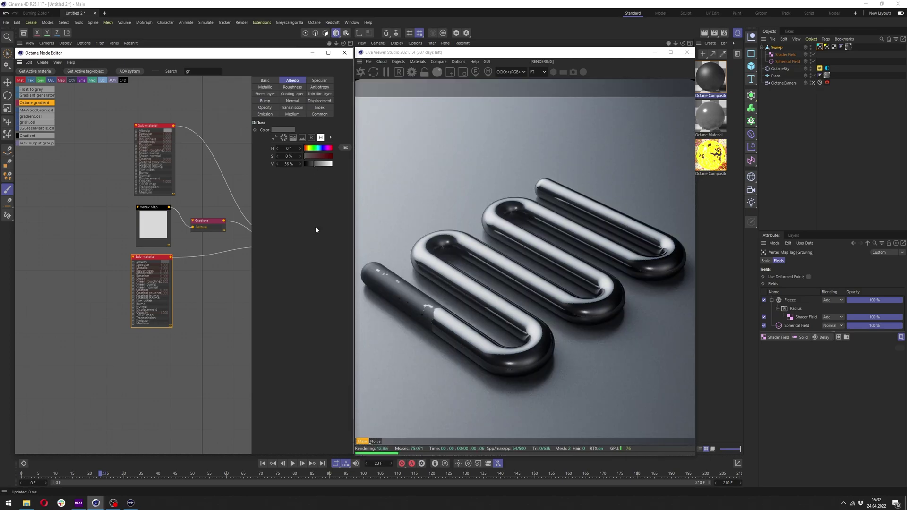
{"action": "left_click", "coordinate": [283, 88]}
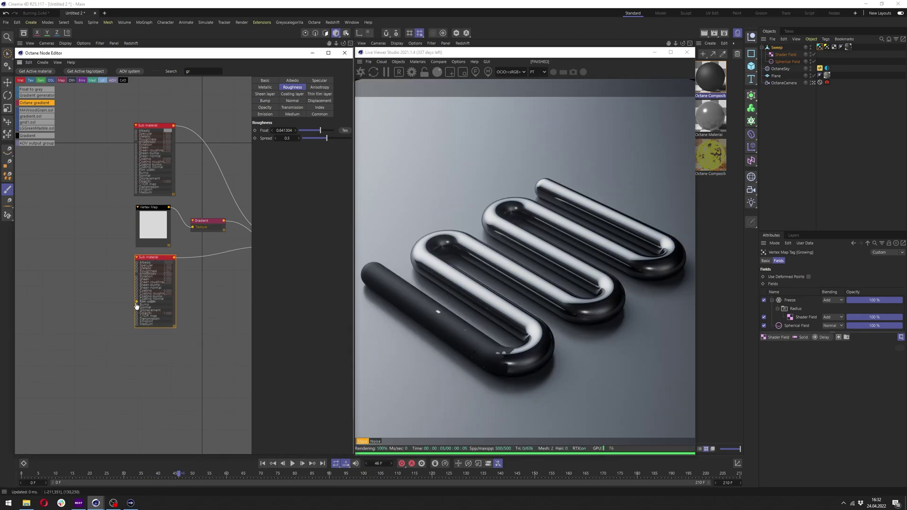
{"action": "scroll", "coordinate": [136, 306], "scroll_direction": "up", "scroll_amount": 3}
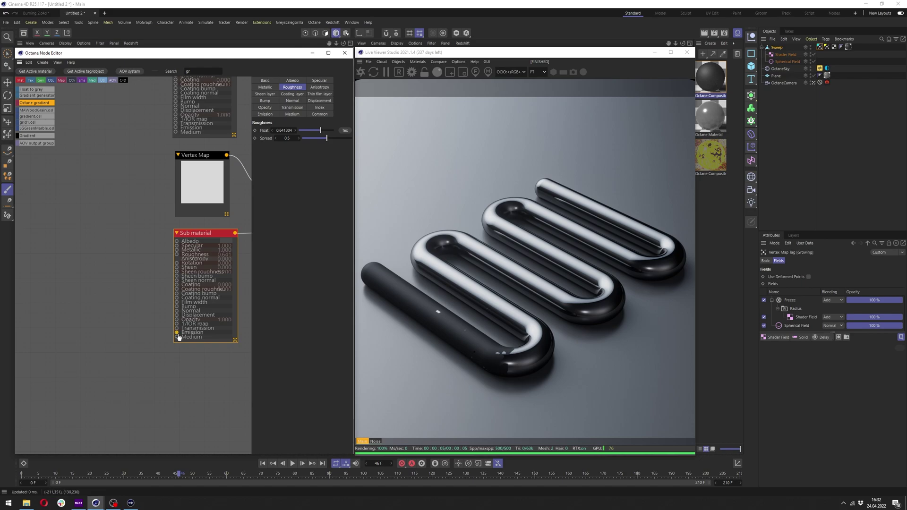
Add a Texture Emission node to the red sub material's Emission input and place it beside the material.
{"action": "scroll", "coordinate": [193, 303], "scroll_direction": "down", "scroll_amount": 2}
{"action": "middle_click_drag", "start_coordinate": [194, 302], "coordinate": [169, 296]}
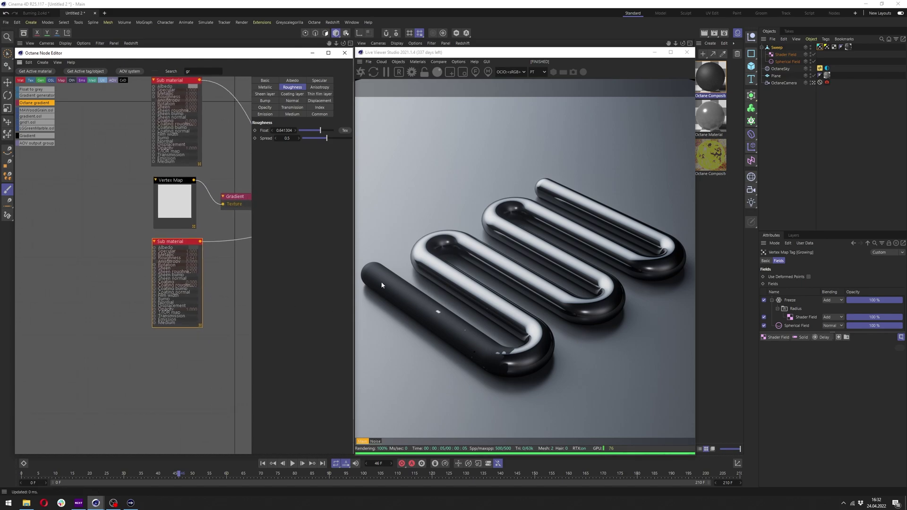
{"action": "scroll", "coordinate": [236, 328], "scroll_direction": "up", "scroll_amount": 2}
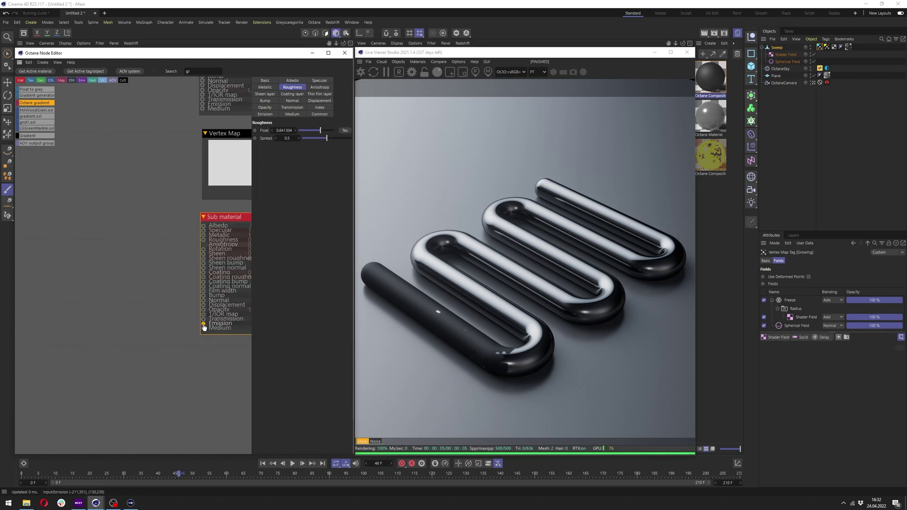
{"action": "left_click_drag", "start_coordinate": [103, 273], "coordinate": [140, 279]}
{"action": "left_click", "coordinate": [161, 275]}
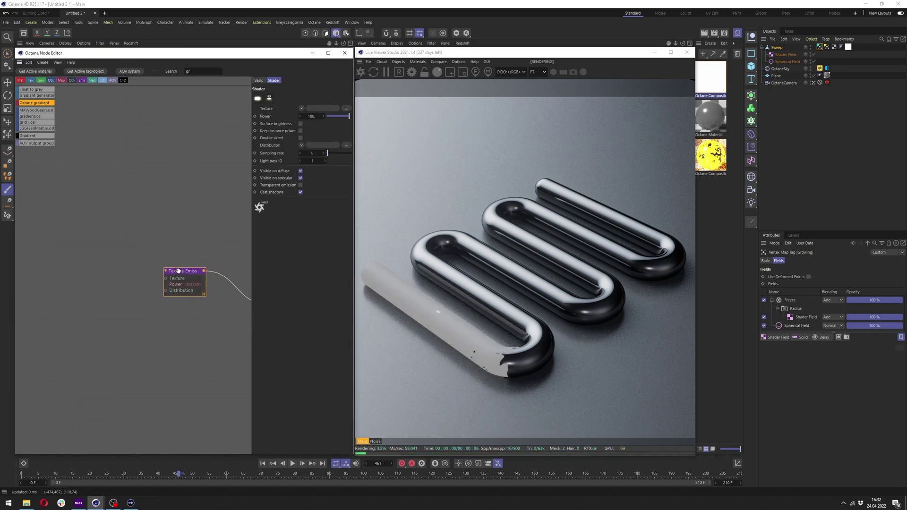
Find the Vertex Map node and add it near the Texture Emission node.
{"action": "left_click", "coordinate": [196, 71]}
{"action": "key", "text": "BackSpace"}
{"action": "key", "text": "BackSpace"}
{"action": "type", "text": "verte"}
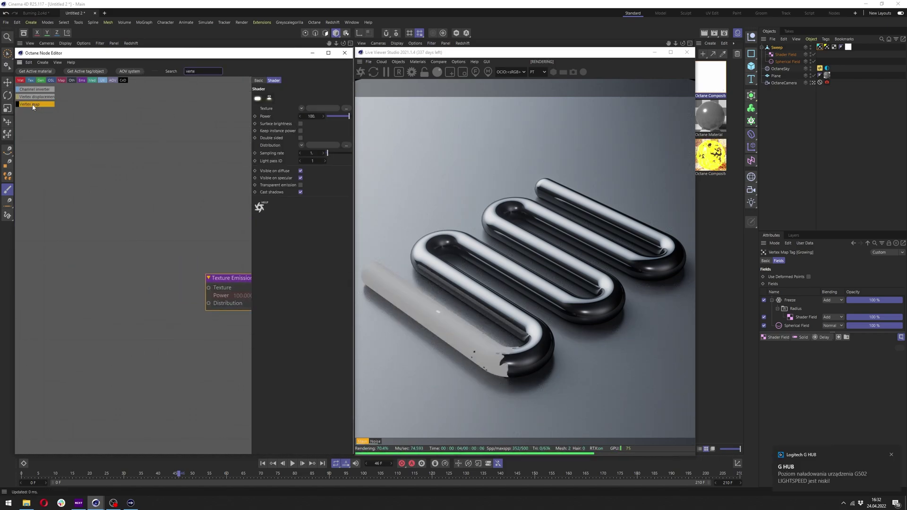
{"action": "left_click_drag", "start_coordinate": [33, 107], "coordinate": [142, 201]}
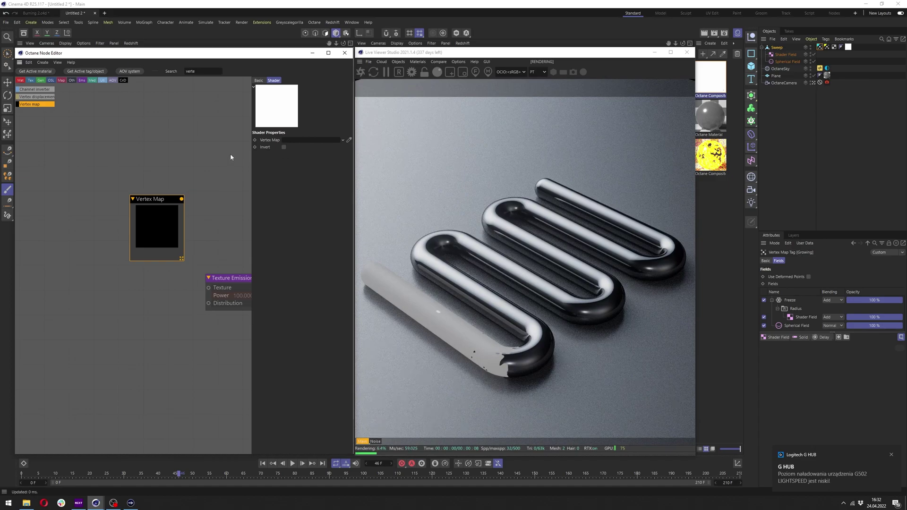
Assign the Growing delayed vertex map to the new Vertex Map node and connect it to the Texture Emission's Texture input.
{"action": "left_click", "coordinate": [827, 47]}
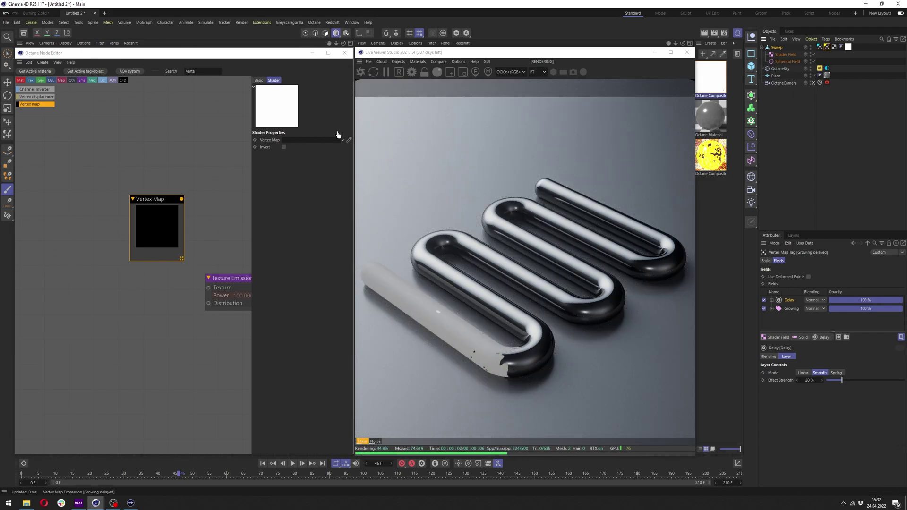
{"action": "middle_click_drag", "start_coordinate": [162, 237], "coordinate": [92, 222]}
{"action": "scroll", "coordinate": [92, 222], "scroll_direction": "down", "scroll_amount": 2}
{"action": "left_click_drag", "start_coordinate": [107, 193], "coordinate": [127, 264]}
{"action": "left_click_drag", "start_coordinate": [89, 200], "coordinate": [46, 196]}
{"action": "middle_click_drag", "start_coordinate": [95, 204], "coordinate": [143, 201]}
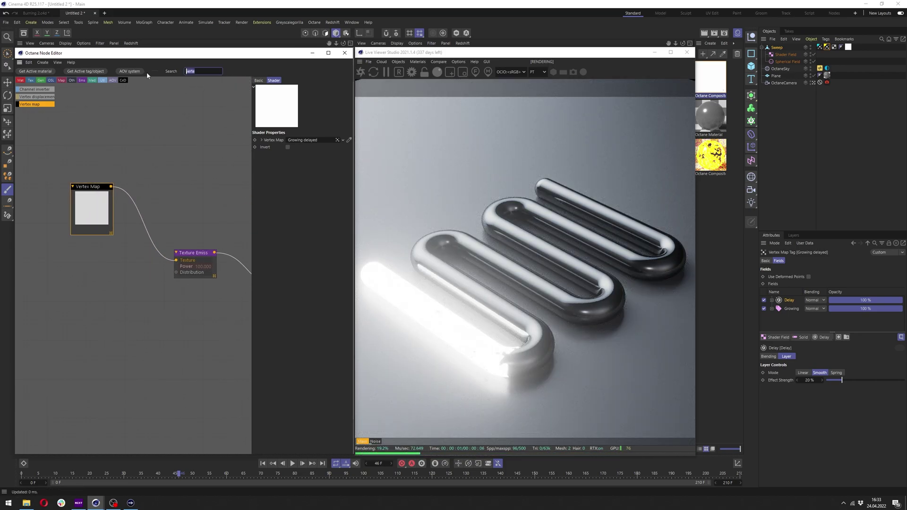
Insert an Octane gradient between the Vertex Map and Texture Emission nodes, reversed to run from white to black.
{"action": "type", "text": "grad"}
{"action": "left_click_drag", "start_coordinate": [146, 227], "coordinate": [143, 222]}
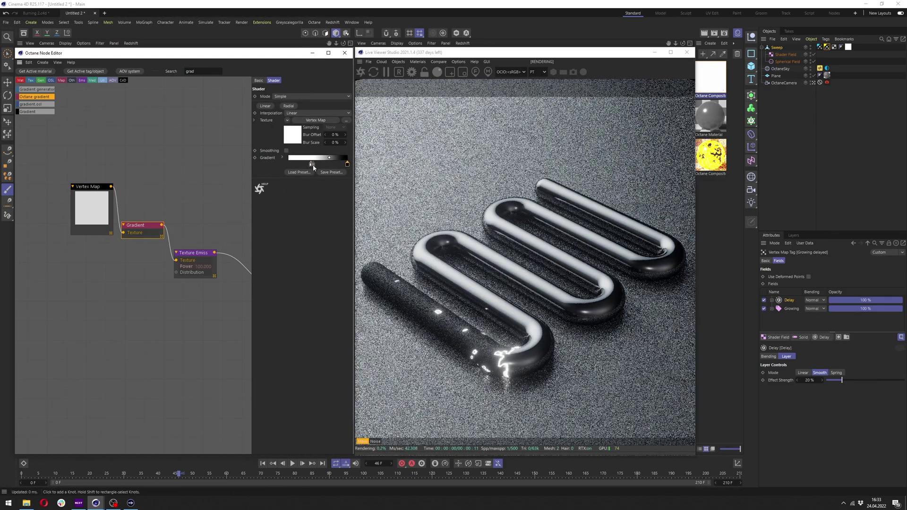
{"action": "left_click_drag", "start_coordinate": [310, 163], "coordinate": [271, 164]}
{"action": "left_click", "coordinate": [346, 164]}
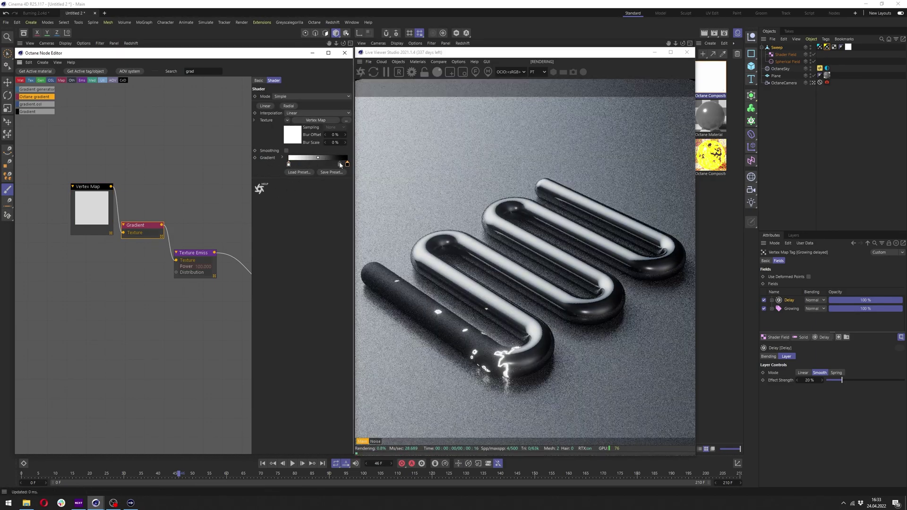
{"action": "left_click_drag", "start_coordinate": [87, 186], "coordinate": [80, 191]}
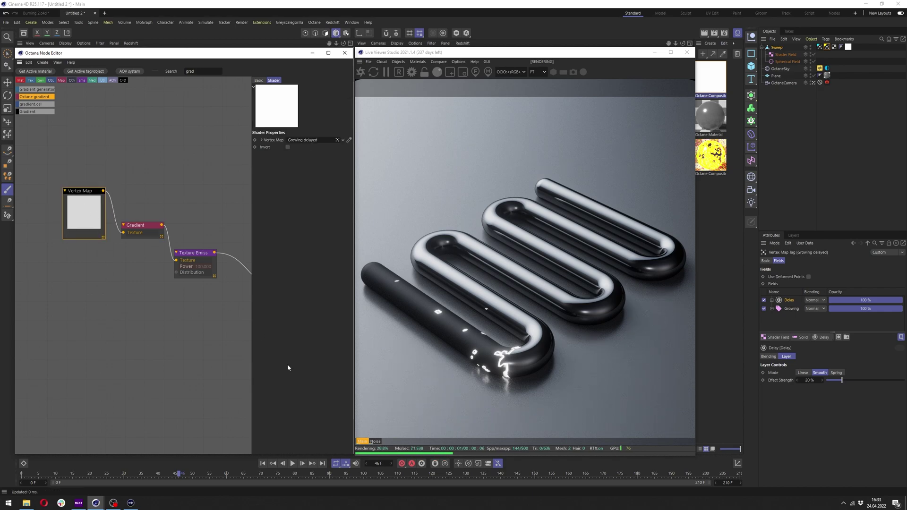
Connect an RGB spectrum node to the emission's Distribution and set its color to hue 11°, saturation 100% and value 100%.
{"action": "scroll", "coordinate": [147, 306], "scroll_direction": "up", "scroll_amount": 2}
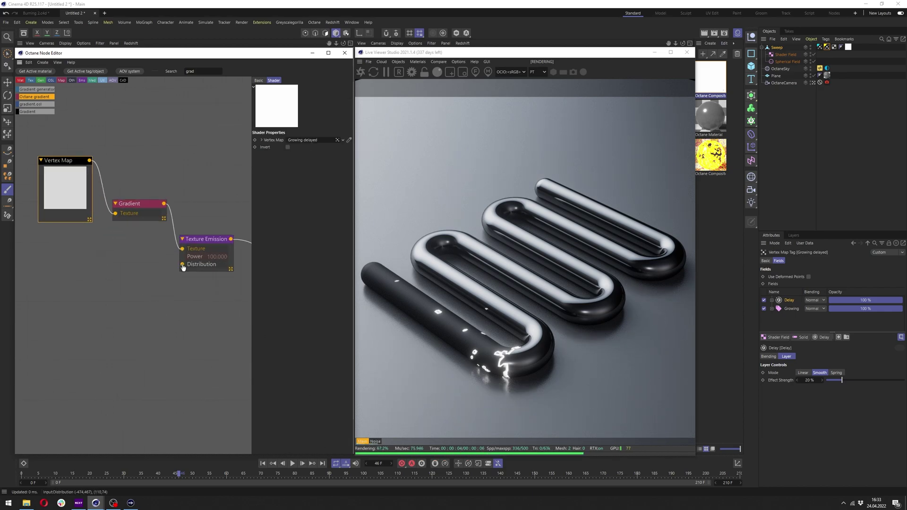
{"action": "left_click_drag", "start_coordinate": [182, 265], "coordinate": [131, 299]}
{"action": "type", "text": "RG"}
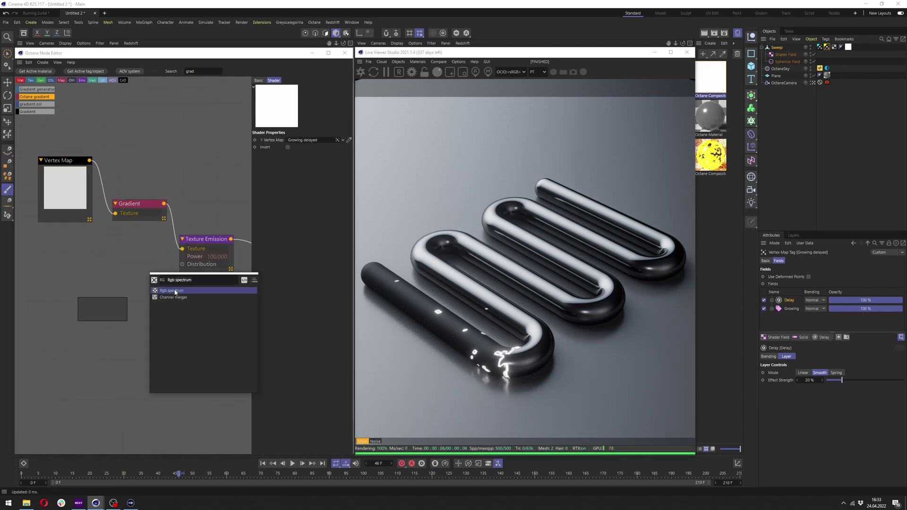
{"action": "left_click", "coordinate": [175, 291]}
{"action": "left_click_drag", "start_coordinate": [327, 123], "coordinate": [362, 131]}
{"action": "left_click_drag", "start_coordinate": [305, 117], "coordinate": [306, 118]}
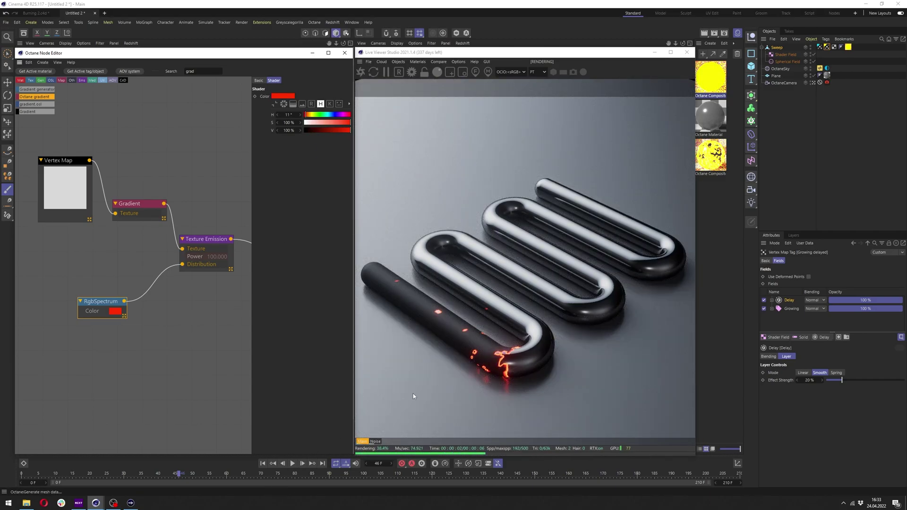
Play the animation, stop at frame 64, and try adding a Freeze layer on top of each vertex map's fields.
{"action": "key", "text": "F8"}
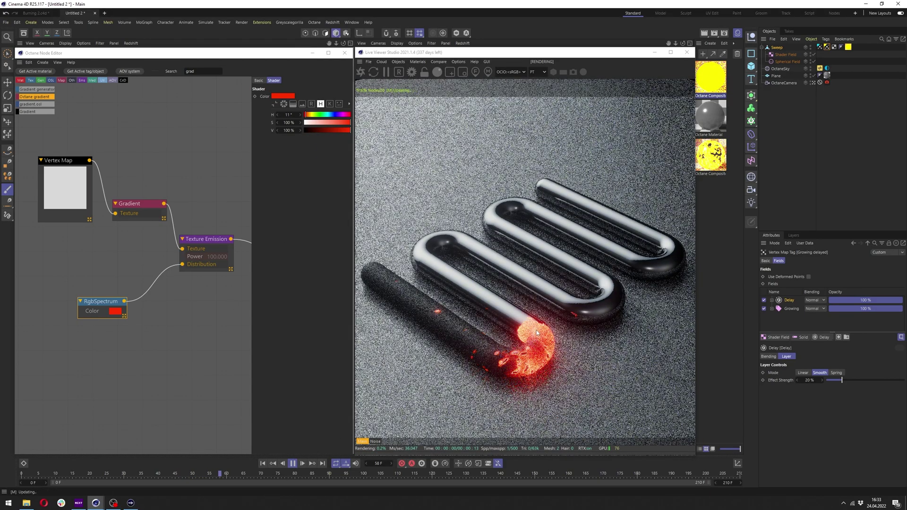
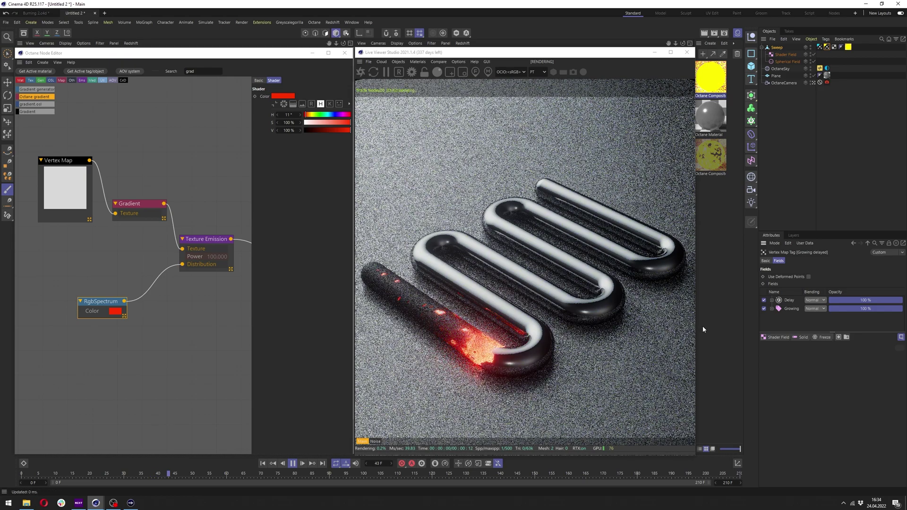
{"action": "left_click", "coordinate": [293, 465]}
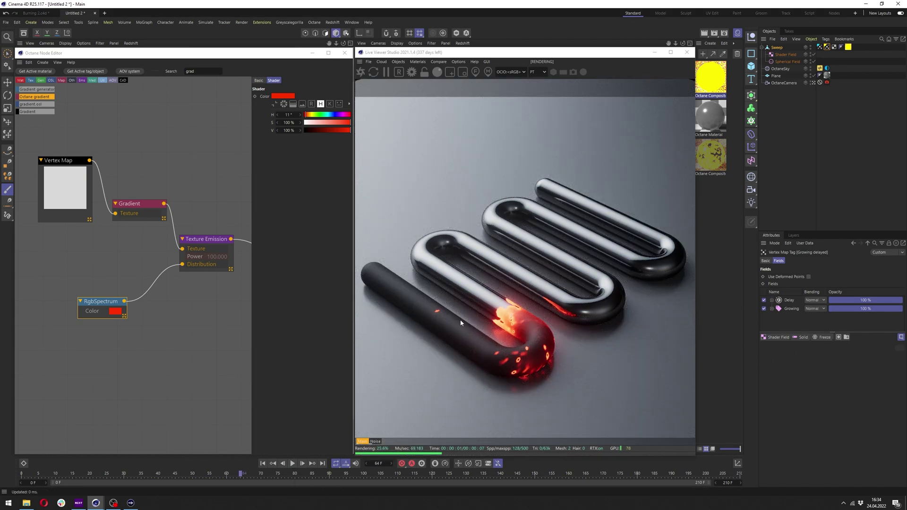
{"action": "left_click", "coordinate": [826, 337]}
{"action": "left_click", "coordinate": [819, 47]}
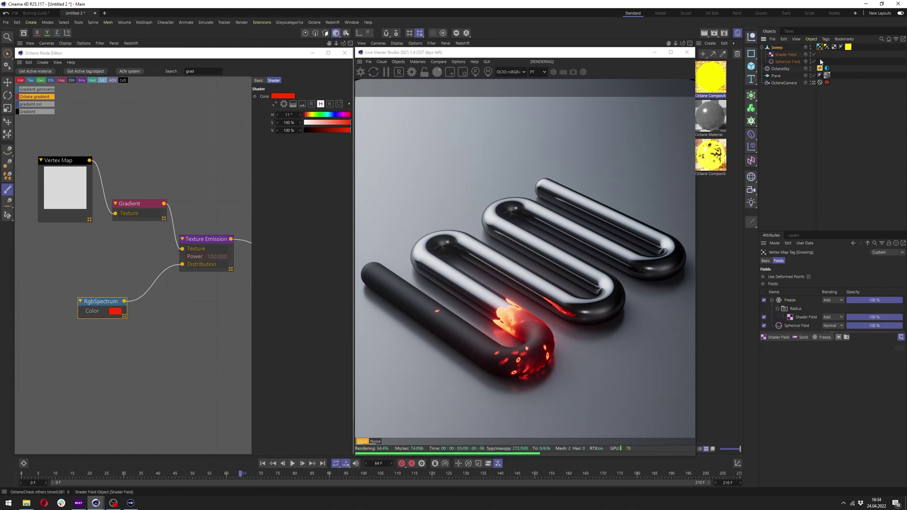
{"action": "left_click", "coordinate": [825, 337]}
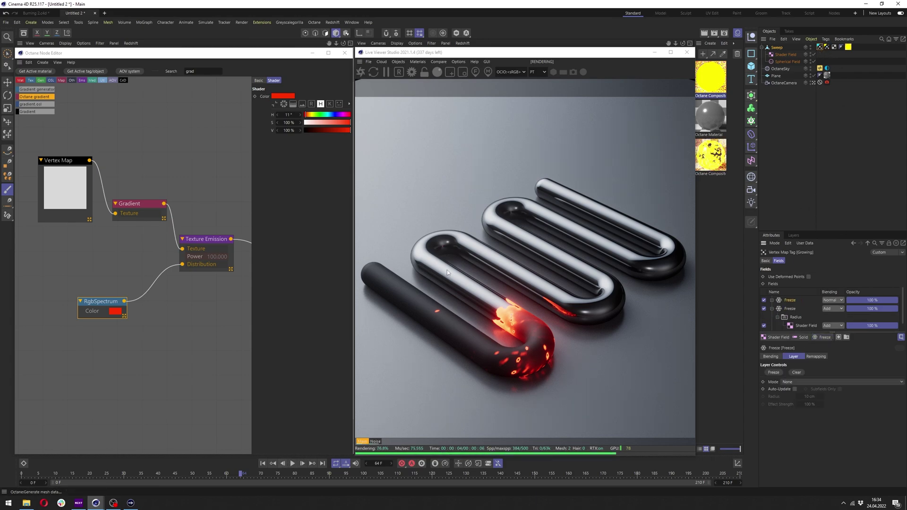
Restrict the live render to a region around the glowing front bend of the tube.
{"action": "left_click", "coordinate": [449, 72]}
{"action": "left_click_drag", "start_coordinate": [447, 279], "coordinate": [597, 403]}
{"action": "left_click_drag", "start_coordinate": [435, 291], "coordinate": [587, 391]}
{"action": "left_click_drag", "start_coordinate": [478, 306], "coordinate": [579, 400]}
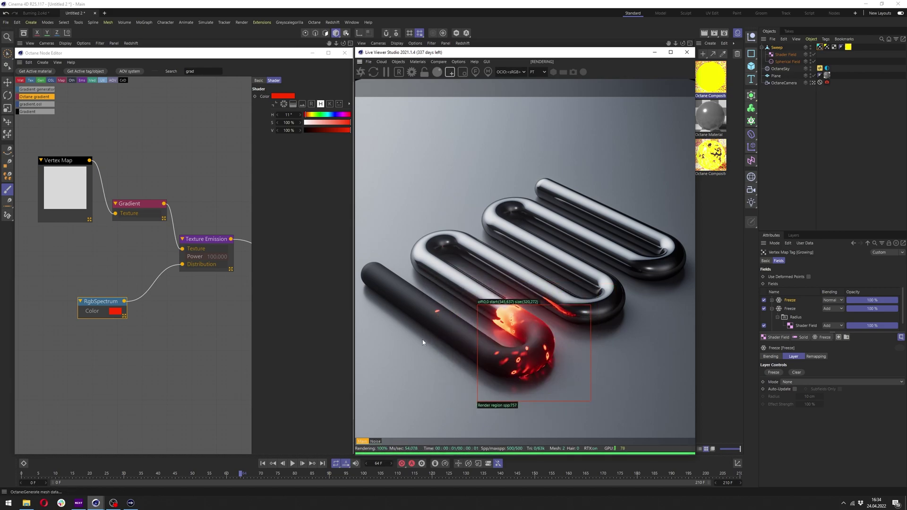
{"action": "left_click_drag", "start_coordinate": [437, 272], "coordinate": [500, 337]}
{"action": "left_click_drag", "start_coordinate": [462, 294], "coordinate": [549, 397]}
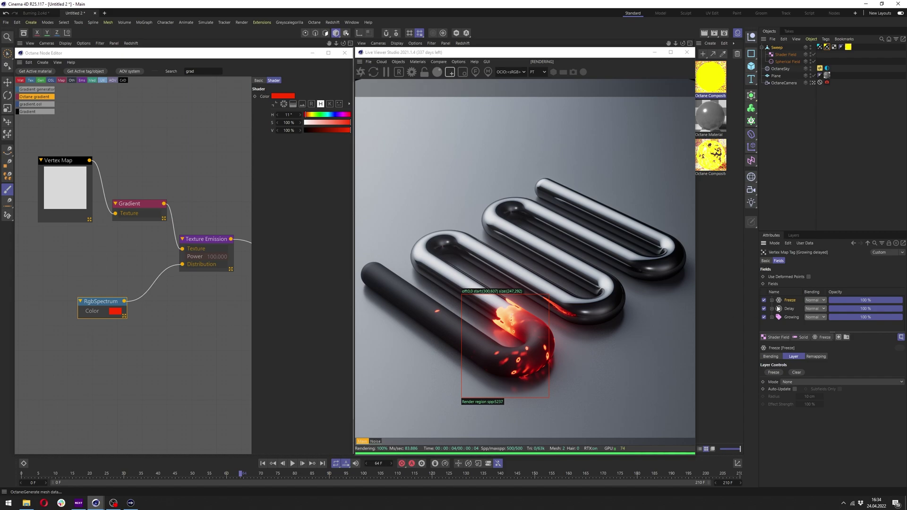
Remove the added Freeze layer from the Growing delayed fields and redraw the render region around the glowing bend.
{"action": "key", "text": "Delete"}
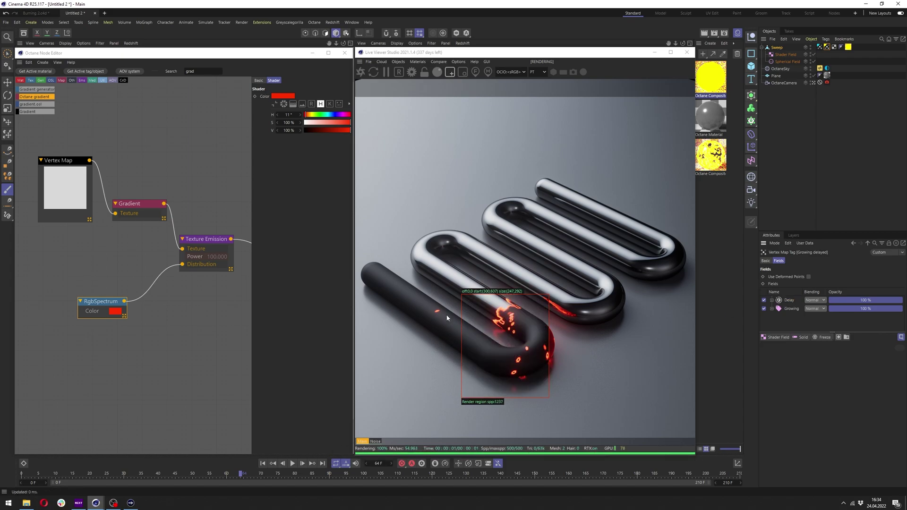
{"action": "left_click_drag", "start_coordinate": [454, 264], "coordinate": [582, 443]}
{"action": "left_click_drag", "start_coordinate": [497, 310], "coordinate": [580, 415]}
{"action": "left_click_drag", "start_coordinate": [540, 330], "coordinate": [600, 405]}
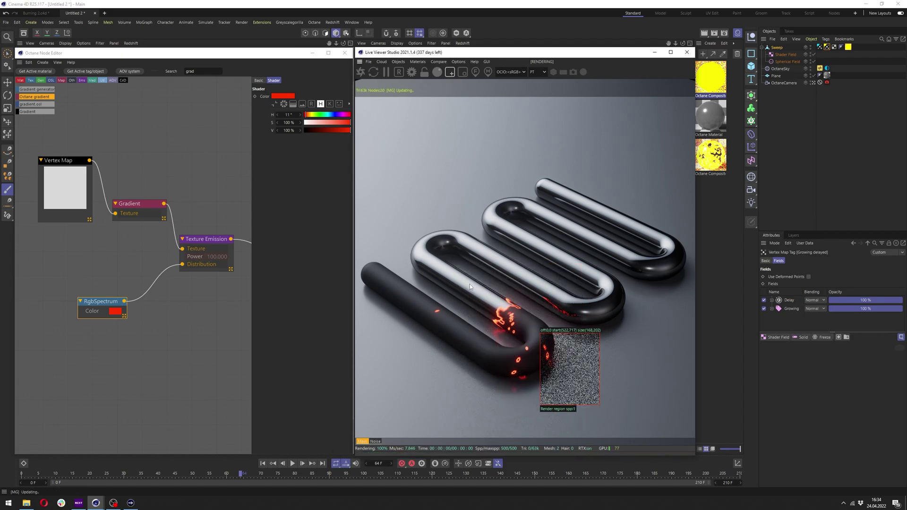
{"action": "left_click_drag", "start_coordinate": [470, 283], "coordinate": [594, 415]}
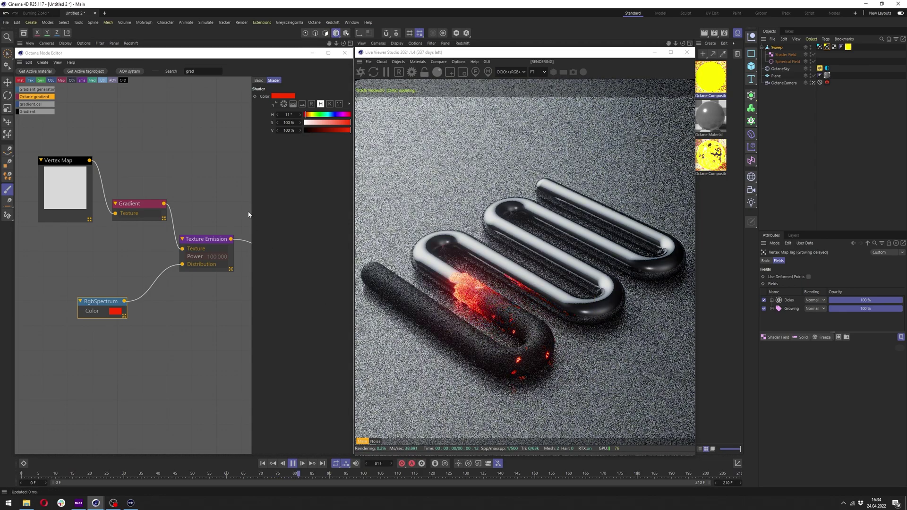
Spread out the nodes feeding the Texture Emission and show the Gradient node's settings.
{"action": "scroll", "coordinate": [123, 283], "scroll_direction": "down", "scroll_amount": 1}
{"action": "middle_click_drag", "start_coordinate": [126, 280], "coordinate": [148, 286]}
{"action": "left_click_drag", "start_coordinate": [77, 261], "coordinate": [148, 232]}
{"action": "left_click_drag", "start_coordinate": [154, 227], "coordinate": [102, 231]}
{"action": "left_click", "coordinate": [103, 231]}
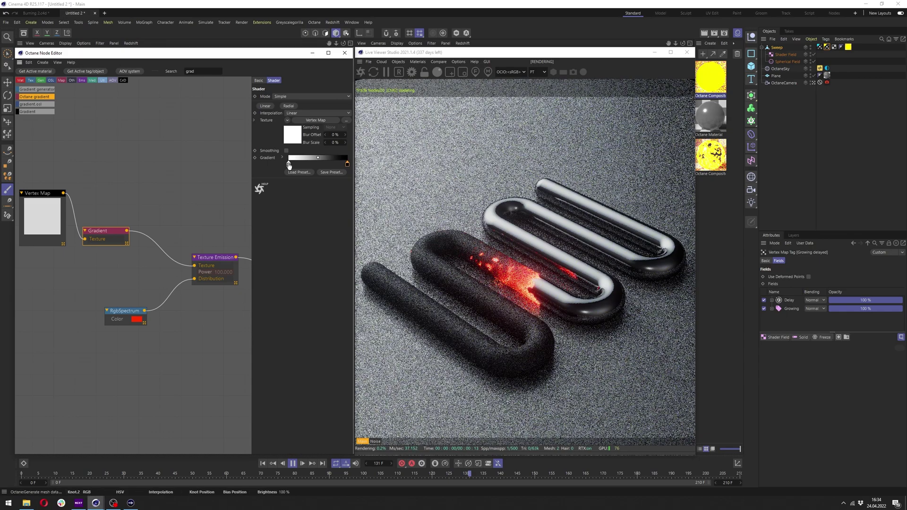
Try moving the emission gradient's white knot close to the black end, and its black knot to the middle.
{"action": "mouse_move", "coordinate": [308, 166]}
{"action": "left_mouse_down"}
{"action": "mouse_move", "coordinate": [340, 166]}
{"action": "mouse_move", "coordinate": [289, 165]}
{"action": "mouse_move", "coordinate": [343, 164]}
{"action": "left_mouse_up"}
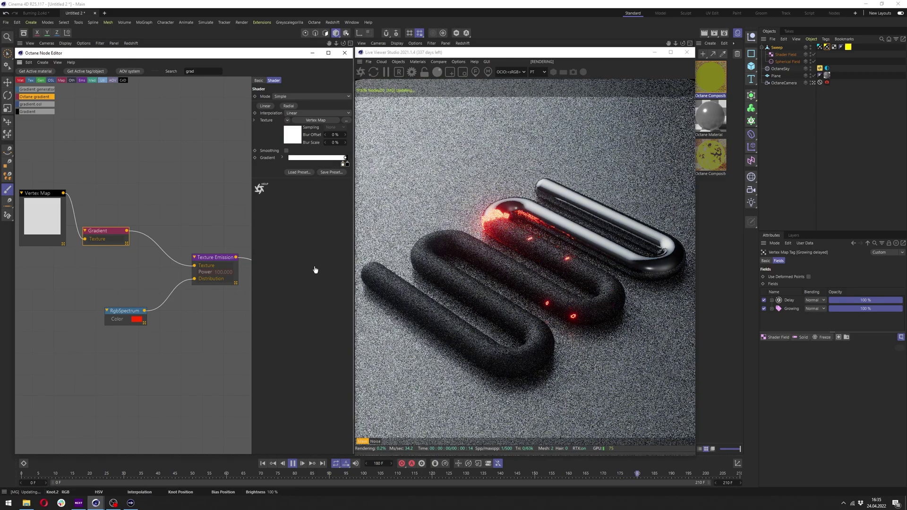
{"action": "left_click_drag", "start_coordinate": [343, 164], "coordinate": [319, 164]}
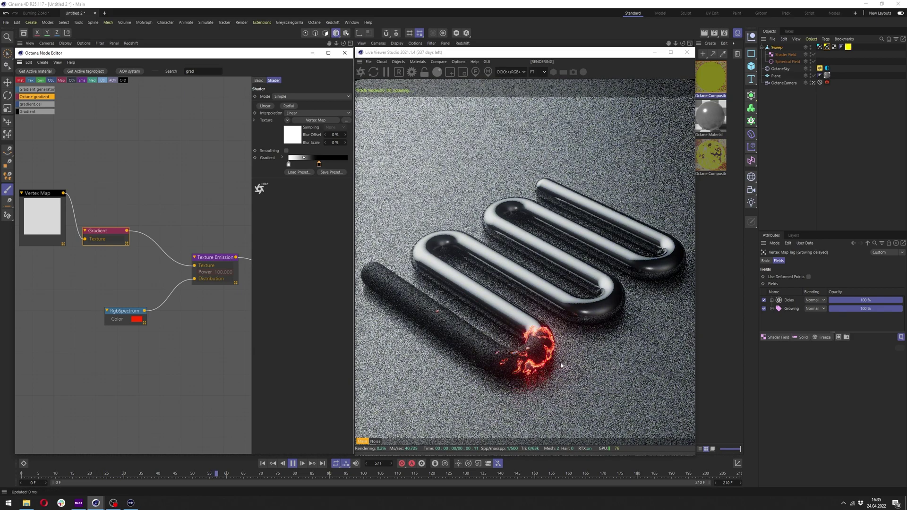
{"action": "left_click_drag", "start_coordinate": [320, 164], "coordinate": [353, 170]}
Enable Surface brightness on the Texture Emission node and set its Power to 50.
{"action": "scroll", "coordinate": [140, 293], "scroll_direction": "down", "scroll_amount": 6}
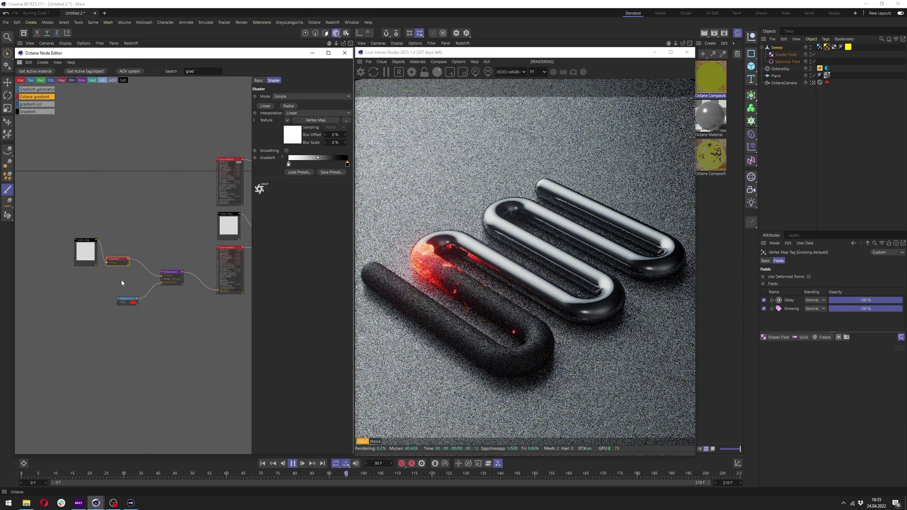
{"action": "scroll", "coordinate": [121, 284], "scroll_direction": "up", "scroll_amount": 4}
{"action": "scroll", "coordinate": [111, 227], "scroll_direction": "up", "scroll_amount": 3}
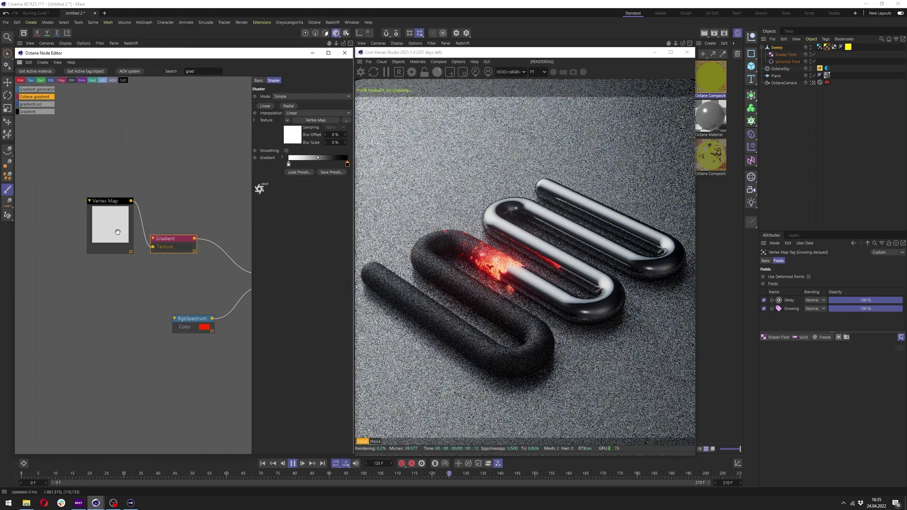
{"action": "middle_click_drag", "start_coordinate": [173, 249], "coordinate": [65, 227]}
{"action": "left_click", "coordinate": [171, 245]}
{"action": "left_click", "coordinate": [300, 146]}
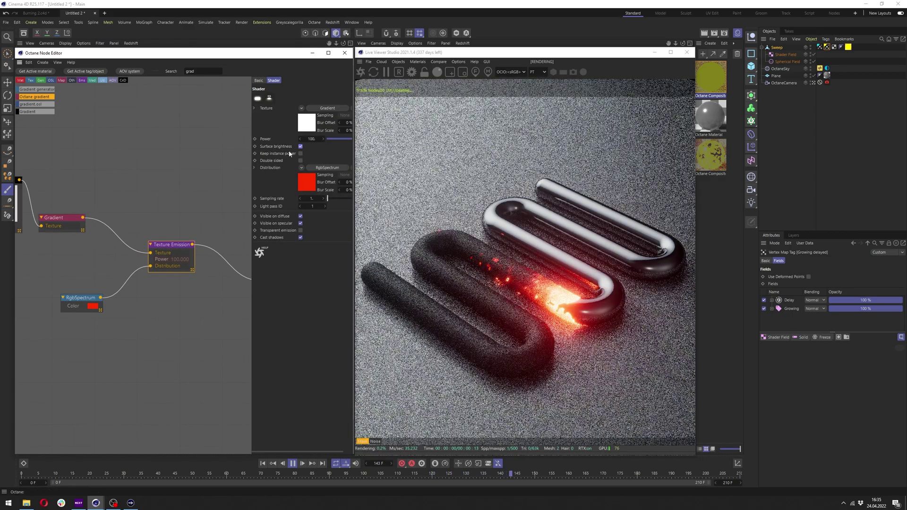
{"action": "left_click", "coordinate": [312, 139]}
{"action": "type", "text": "50"}
{"action": "key", "text": "Return"}
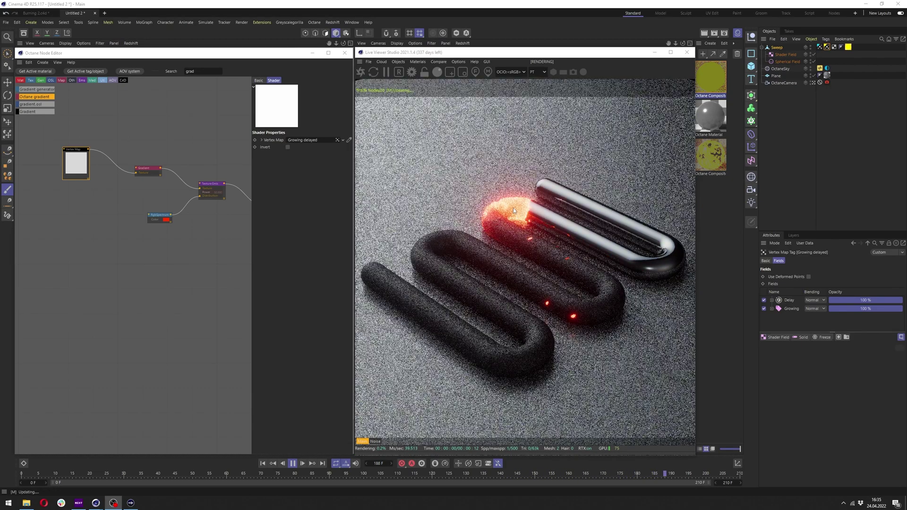
Duplicate the emission's Gradient node above the original, keeping its Vertex Map input, and move the Texture Emission node away for space.
{"action": "middle_click_drag", "start_coordinate": [118, 187], "coordinate": [101, 231]}
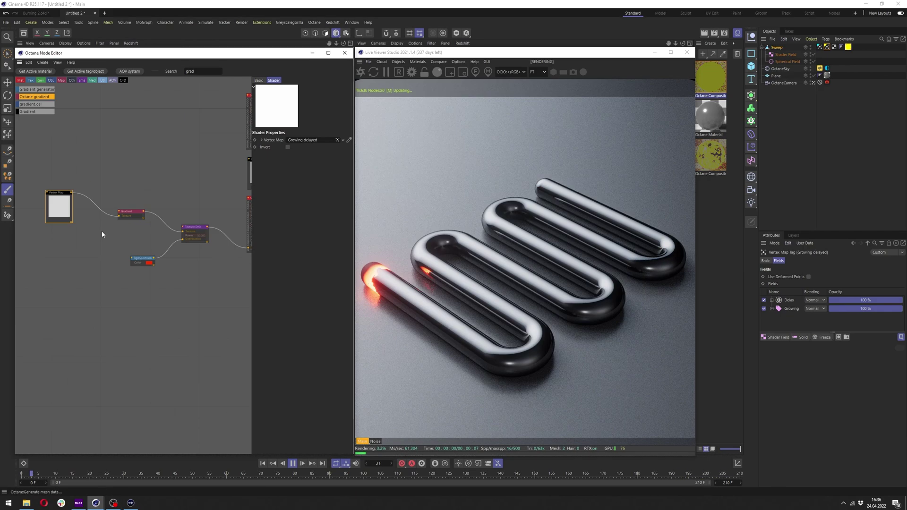
{"action": "scroll", "coordinate": [109, 209], "scroll_direction": "up", "scroll_amount": 2}
{"action": "scroll", "coordinate": [157, 225], "scroll_direction": "down", "scroll_amount": 2}
{"action": "middle_click_drag", "start_coordinate": [157, 224], "coordinate": [140, 234]}
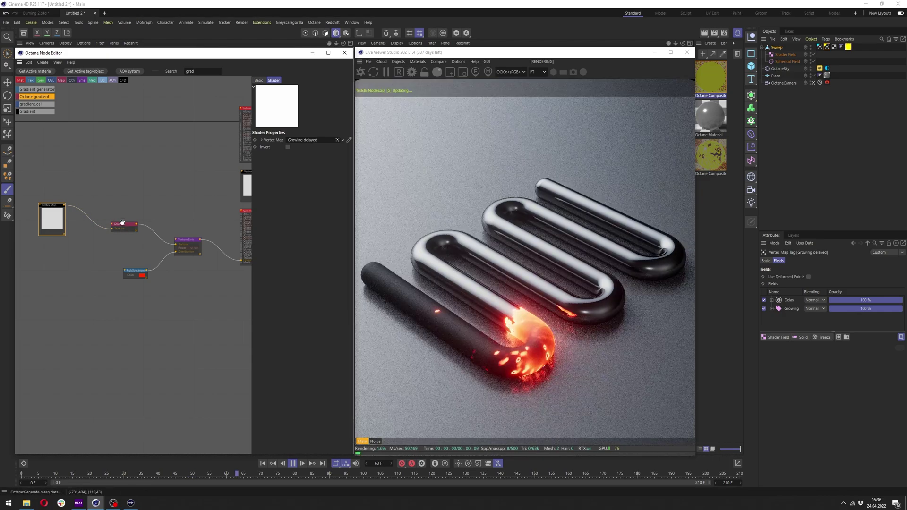
{"action": "left_click", "coordinate": [122, 223]}
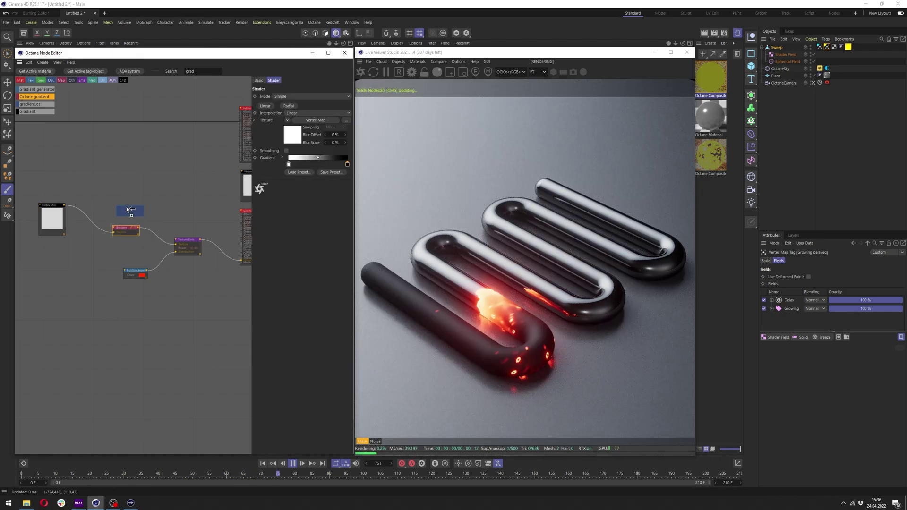
{"action": "left_click_drag", "start_coordinate": [128, 210], "coordinate": [124, 187]}
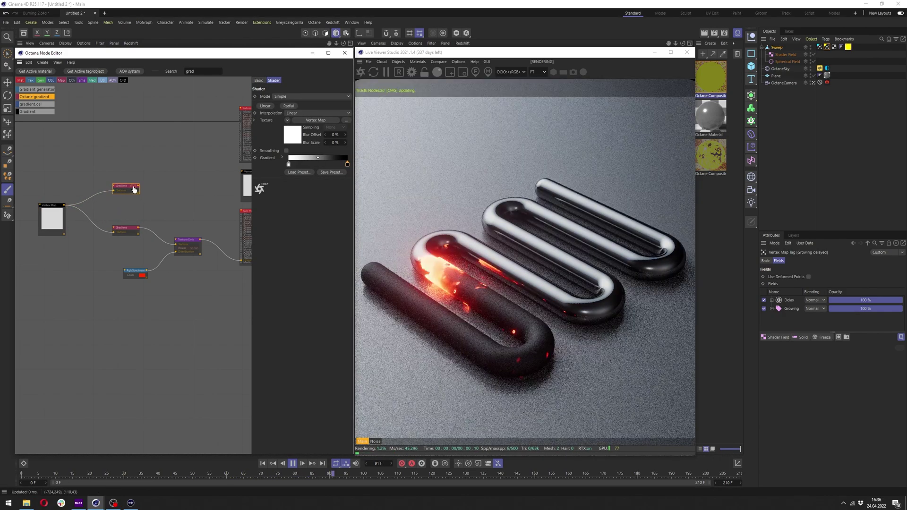
{"action": "left_click_drag", "start_coordinate": [186, 240], "coordinate": [209, 233]}
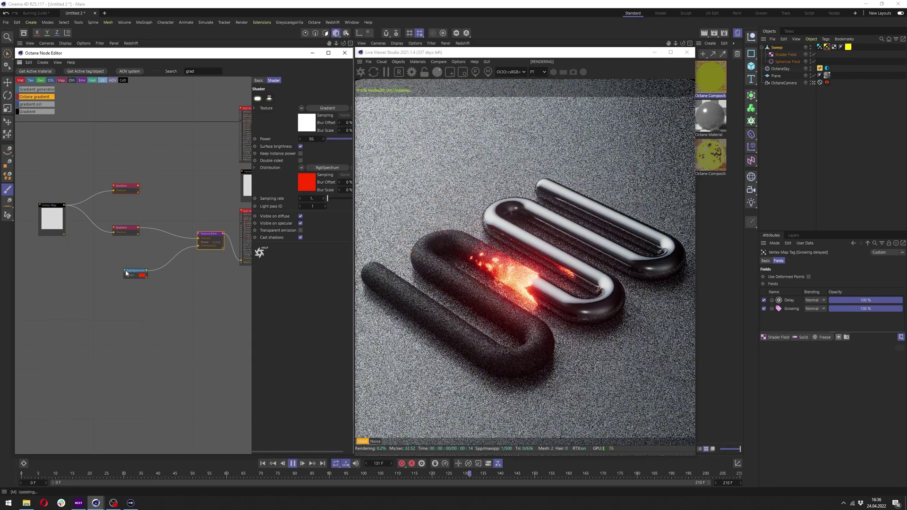
Move the RgbSpectrum node farther below the emission gradients and stop the animation playback at frame 178.
{"action": "mouse_move", "coordinate": [94, 287]}
{"action": "middle_mouse_down"}
{"action": "mouse_move", "coordinate": [153, 288]}
{"action": "mouse_move", "coordinate": [100, 289]}
{"action": "middle_mouse_up"}
{"action": "left_click_drag", "start_coordinate": [131, 268], "coordinate": [116, 319]}
{"action": "middle_click_drag", "start_coordinate": [70, 276], "coordinate": [118, 290]}
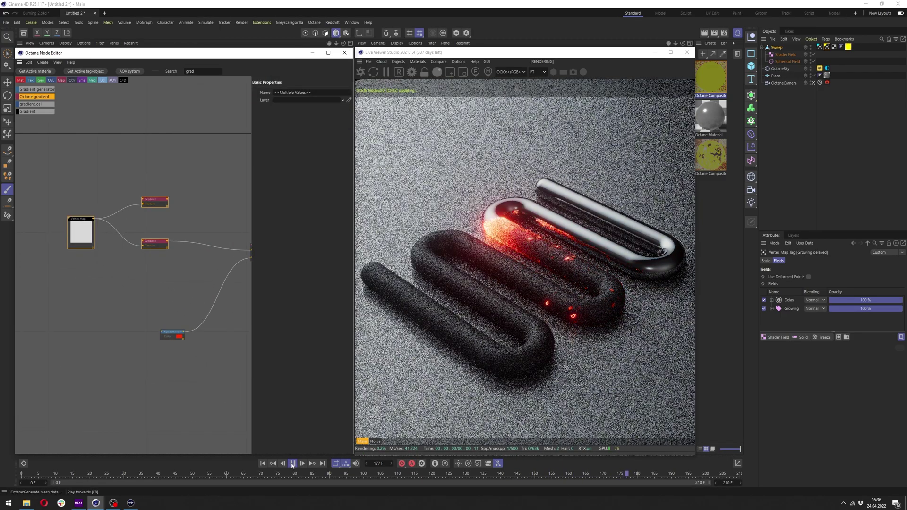
{"action": "left_click", "coordinate": [292, 463]}
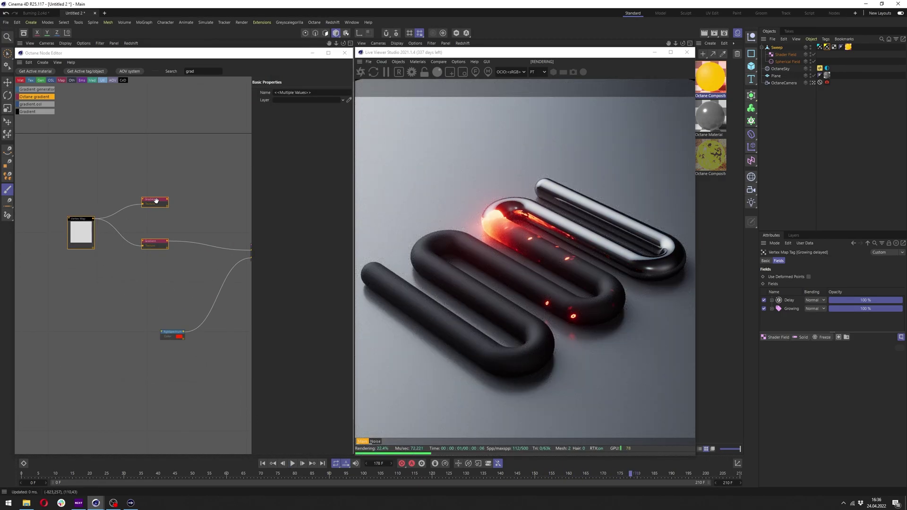
Add a Noise4D node and an Octane gradient above the Vertex Map gradients, and feed the noise into the new gradient.
{"action": "left_click", "coordinate": [156, 200]}
{"action": "key", "text": "BackSpace"}
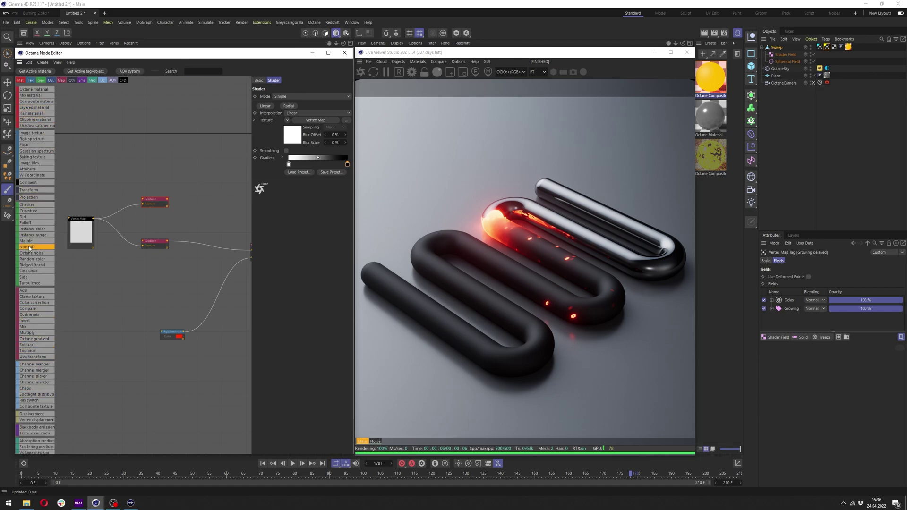
{"action": "left_click_drag", "start_coordinate": [90, 146], "coordinate": [77, 148]}
{"action": "left_click_drag", "start_coordinate": [148, 198], "coordinate": [142, 179], "text": "ctrl"}
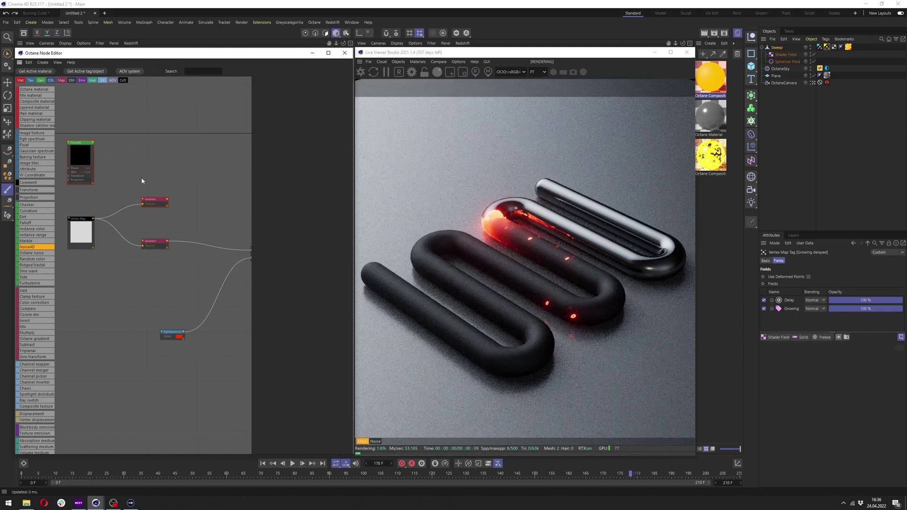
{"action": "left_click", "coordinate": [134, 150]}
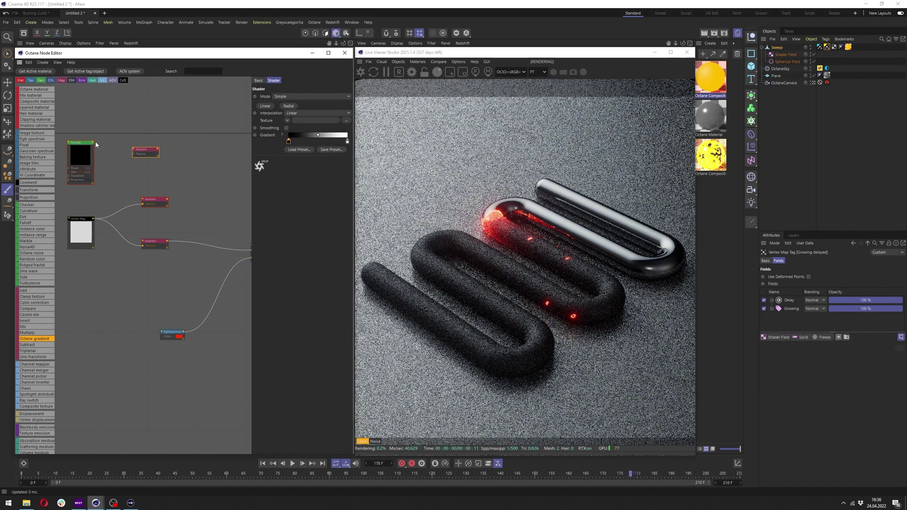
{"action": "left_click_drag", "start_coordinate": [94, 142], "coordinate": [142, 158]}
{"action": "middle_click_drag", "start_coordinate": [176, 164], "coordinate": [144, 167]}
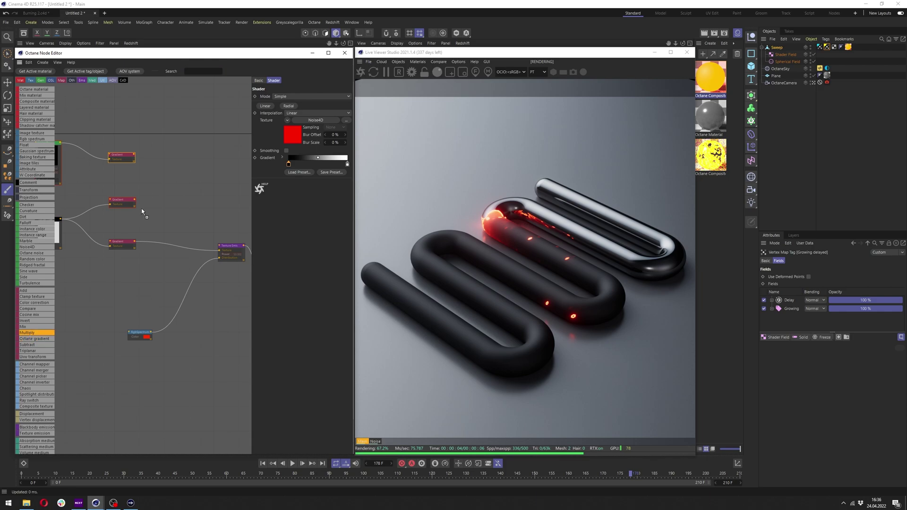
Add a Multiply node with the noise gradient as Texture1 and the upper Vertex Map gradient as Texture2.
{"action": "left_click_drag", "start_coordinate": [141, 208], "coordinate": [173, 197]}
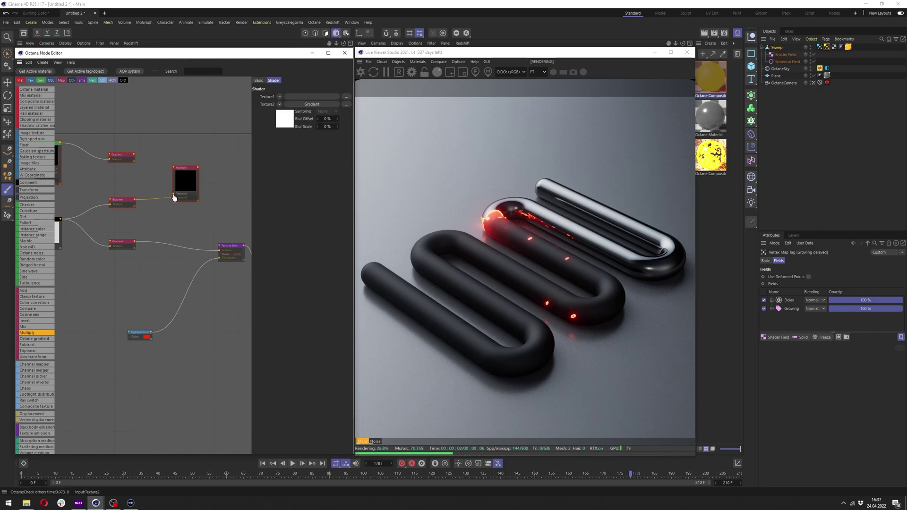
{"action": "middle_click_drag", "start_coordinate": [139, 182], "coordinate": [181, 186]}
{"action": "left_click_drag", "start_coordinate": [203, 184], "coordinate": [216, 197]}
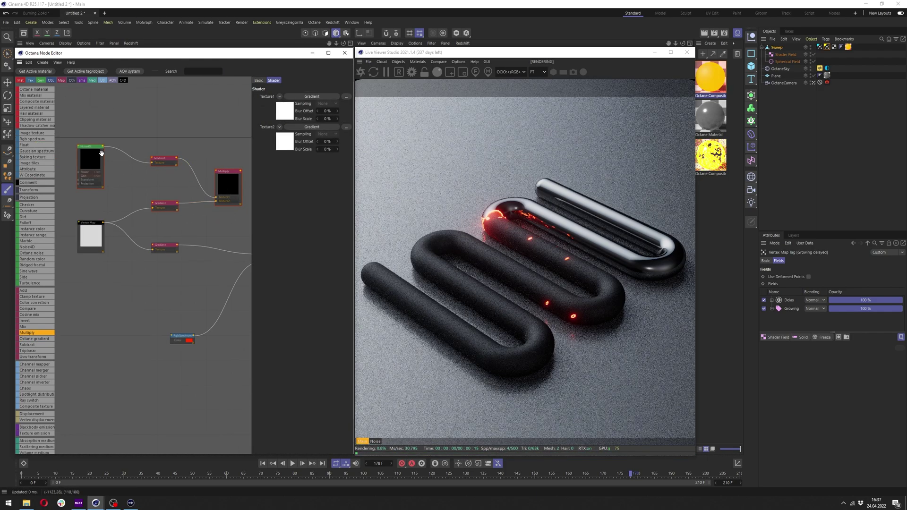
Connect the noise gradient directly to the Texture Emission's texture input and play the animation to frame 195.
{"action": "left_click", "coordinate": [163, 162]}
{"action": "middle_click_drag", "start_coordinate": [236, 197], "coordinate": [178, 194]}
{"action": "scroll", "coordinate": [143, 189], "scroll_direction": "down", "scroll_amount": 3}
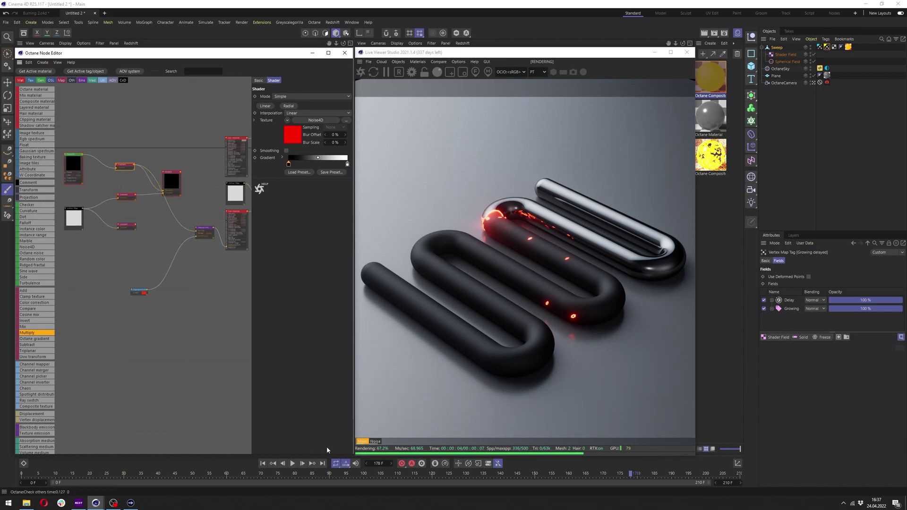
{"action": "left_click", "coordinate": [292, 464]}
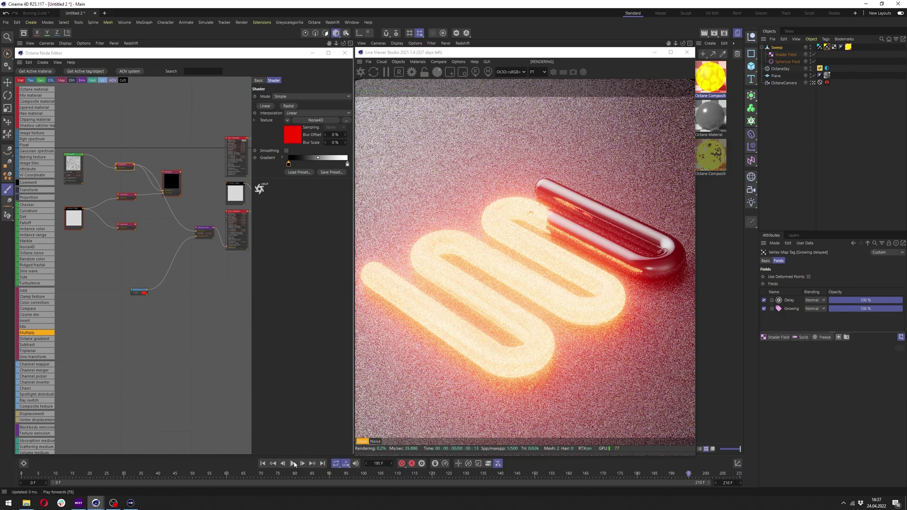
{"action": "left_click", "coordinate": [292, 463]}
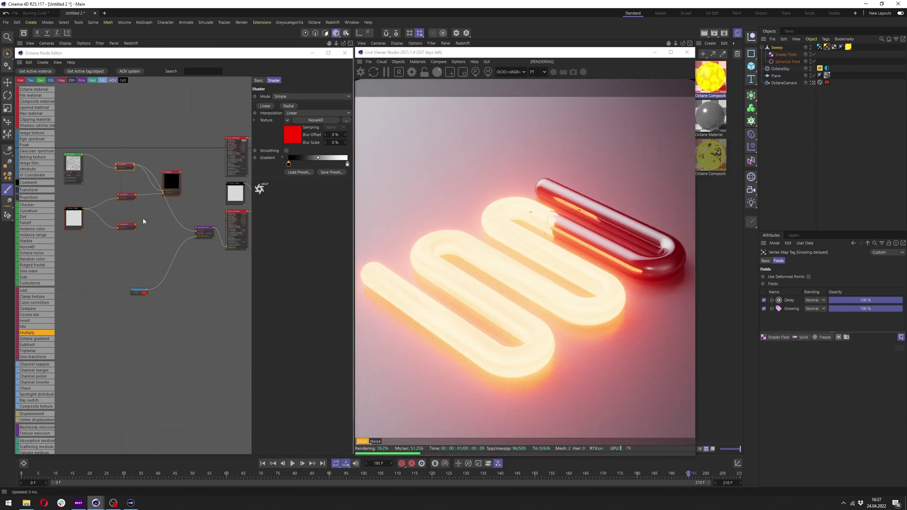
Add Transform and Texture Projection nodes and connect them to the matching inputs of the Noise4D node.
{"action": "scroll", "coordinate": [62, 178], "scroll_direction": "up", "scroll_amount": 5}
{"action": "middle_click_drag", "start_coordinate": [61, 179], "coordinate": [150, 182]}
{"action": "scroll", "coordinate": [186, 193], "scroll_direction": "up", "scroll_amount": 2}
{"action": "left_click", "coordinate": [157, 178]}
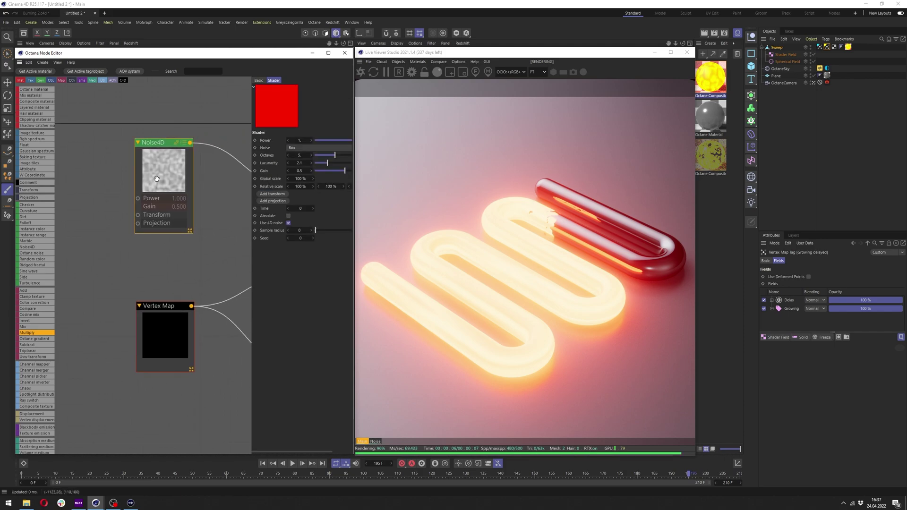
{"action": "type", "text": "Rg"}
{"action": "left_click_drag", "start_coordinate": [107, 198], "coordinate": [118, 276]}
{"action": "type", "text": "trum"}
{"action": "left_click", "coordinate": [135, 186]}
{"action": "type", "text": "pr"}
{"action": "left_click", "coordinate": [143, 266]}
{"action": "scroll", "coordinate": [118, 275], "scroll_direction": "down", "scroll_amount": 4}
{"action": "left_click", "coordinate": [183, 191]}
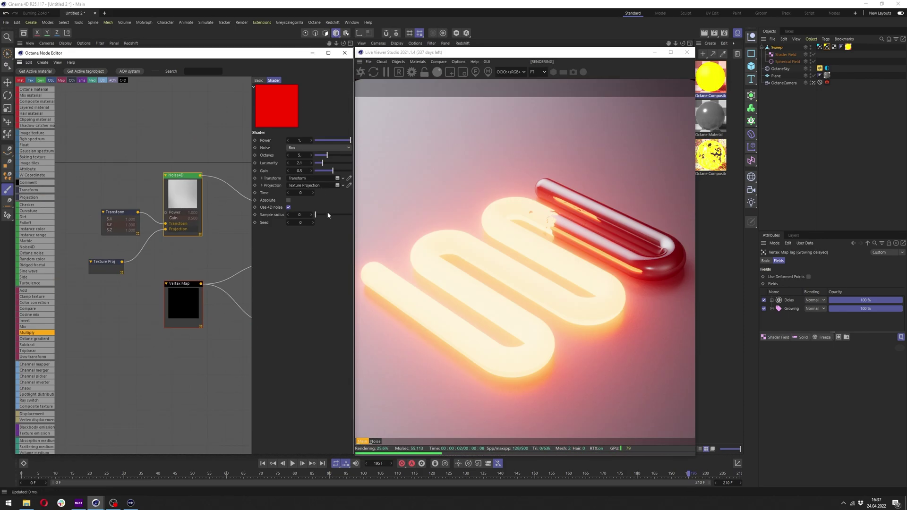
Bring the noise gradient's black and white knots together around the middle, and set the Transform's locked scale to about 0.025.
{"action": "middle_click_drag", "start_coordinate": [231, 212], "coordinate": [151, 202]}
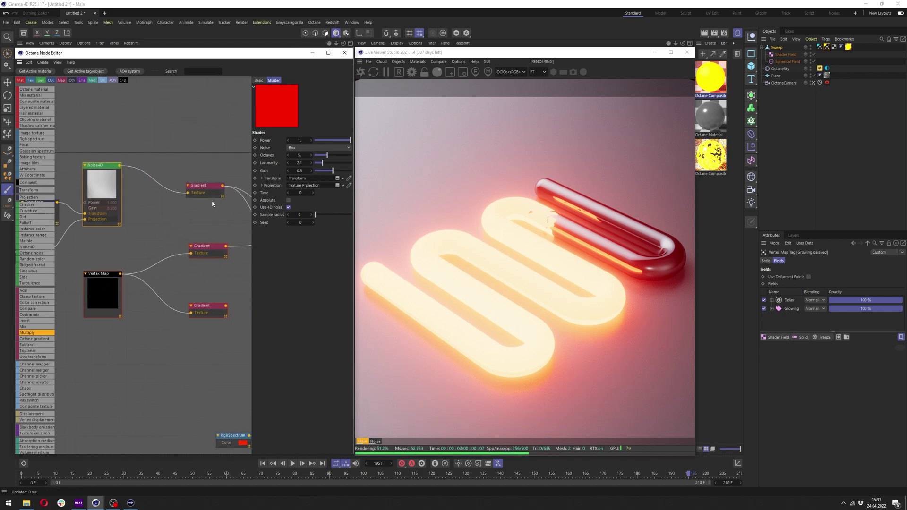
{"action": "left_click", "coordinate": [207, 193]}
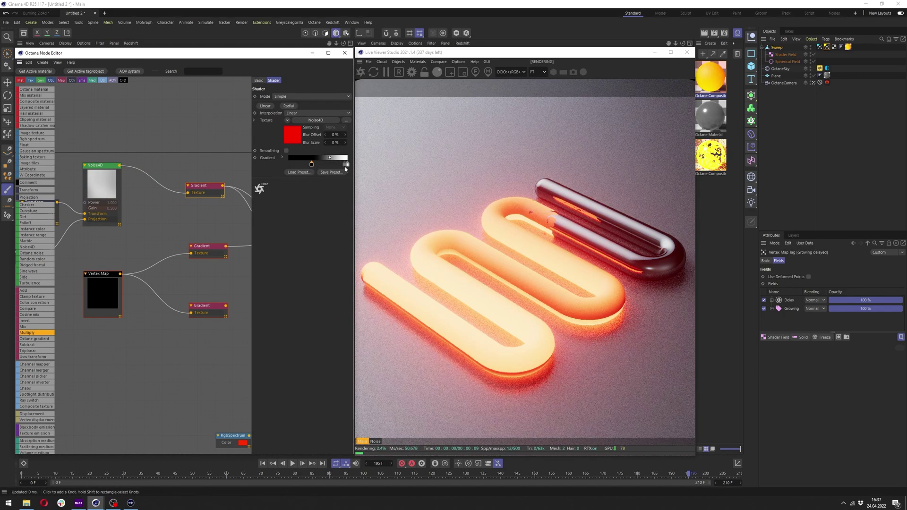
{"action": "left_click_drag", "start_coordinate": [345, 166], "coordinate": [320, 166]}
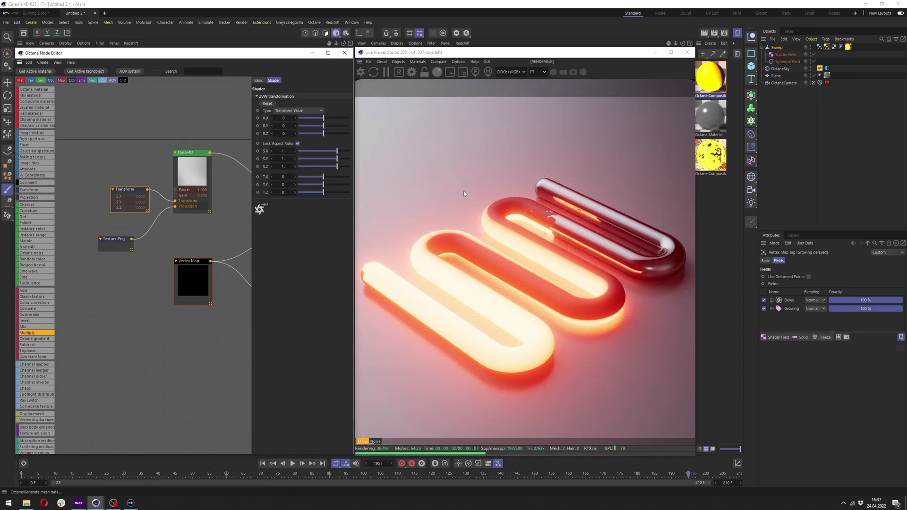
{"action": "left_click_drag", "start_coordinate": [329, 149], "coordinate": [316, 152]}
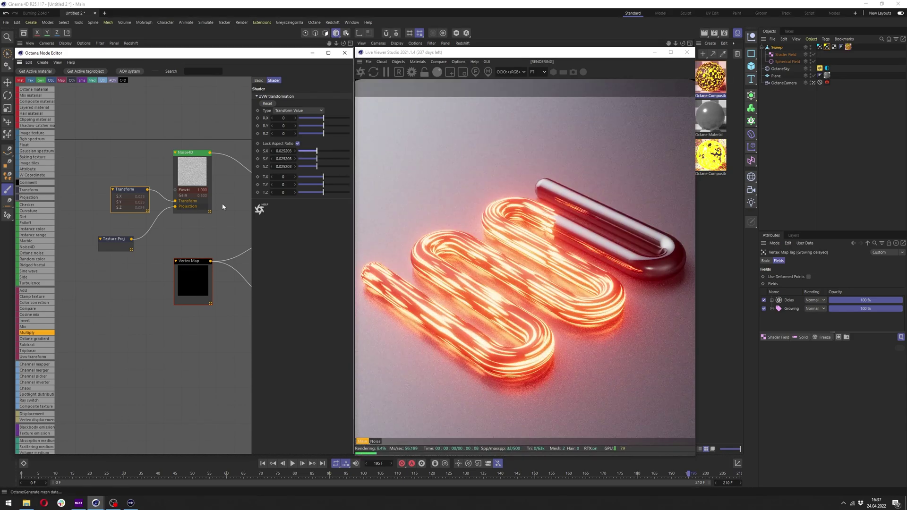
Try the Triplanar and Box options for the noise's Texture Projection, and settle on Triplanar.
{"action": "left_click", "coordinate": [105, 251]}
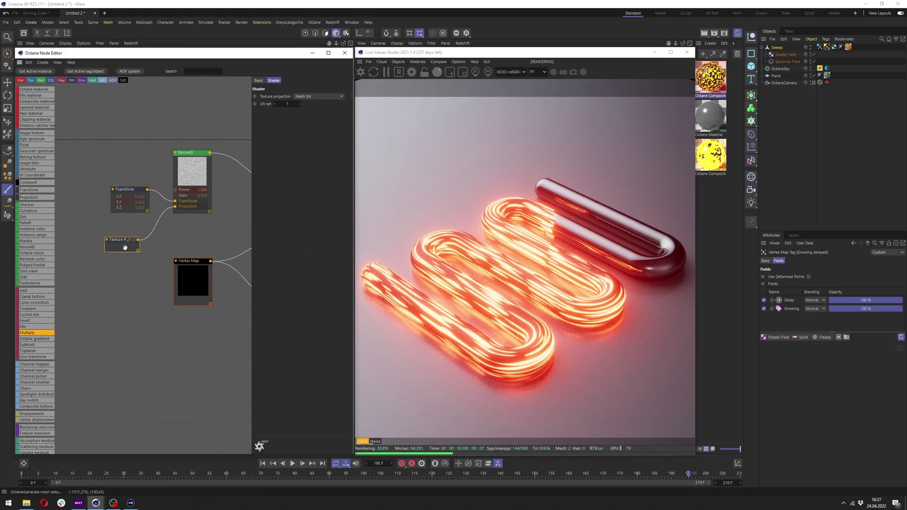
{"action": "left_click", "coordinate": [302, 97]}
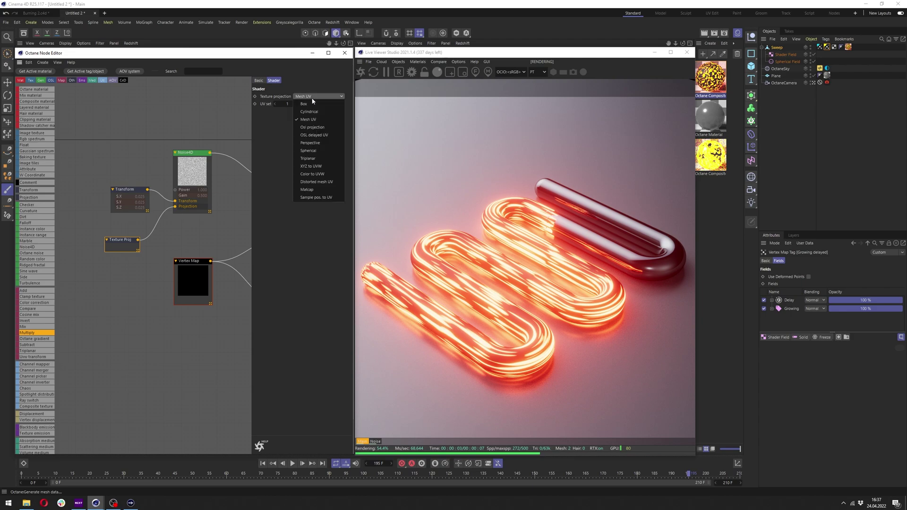
{"action": "left_click", "coordinate": [312, 159]}
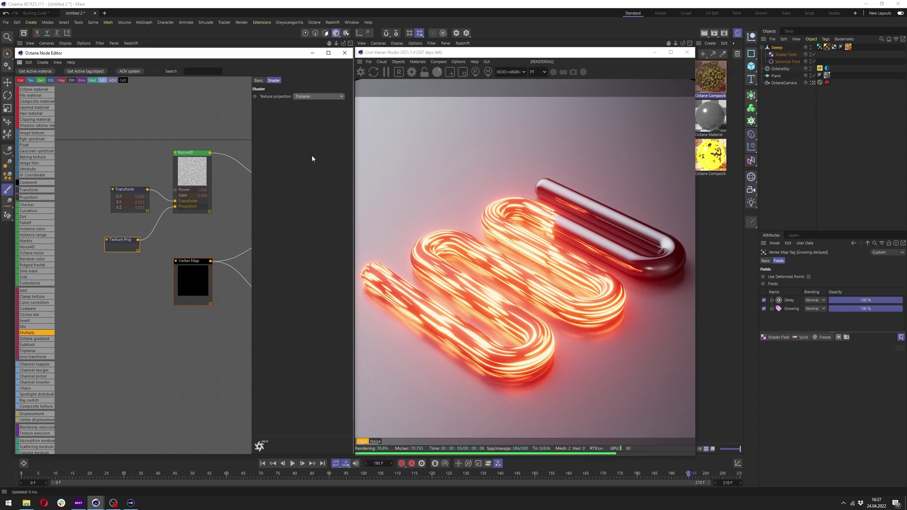
{"action": "left_click", "coordinate": [310, 97]}
{"action": "left_click", "coordinate": [307, 104]}
{"action": "left_click", "coordinate": [303, 97]}
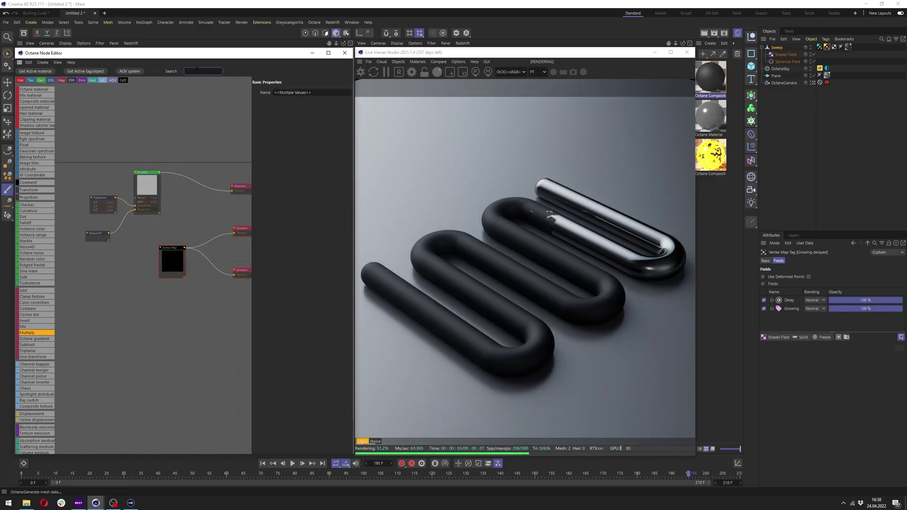
Insert a Triplanar node between the Noise4D and its gradient, and set its Blend angle to 0.
{"action": "type", "text": "tr"}
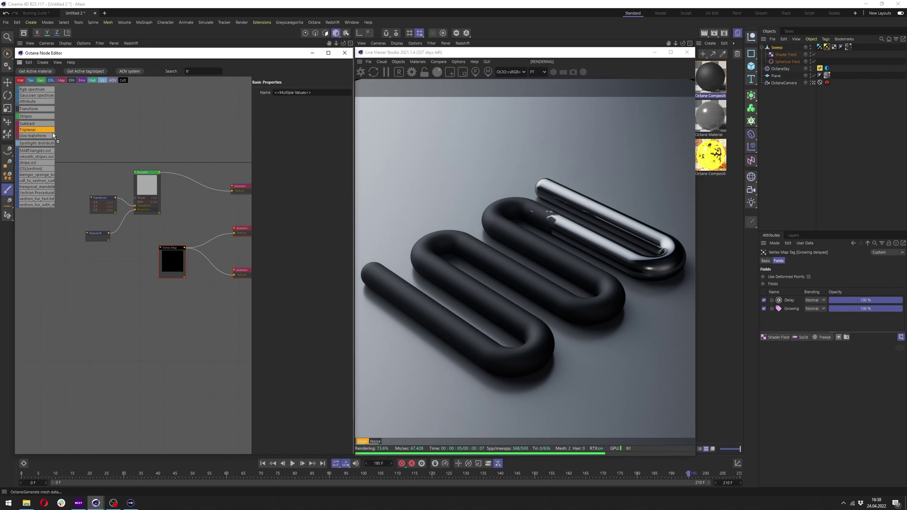
{"action": "left_click_drag", "start_coordinate": [194, 182], "coordinate": [194, 183]}
{"action": "scroll", "coordinate": [160, 208], "scroll_direction": "up", "scroll_amount": 3}
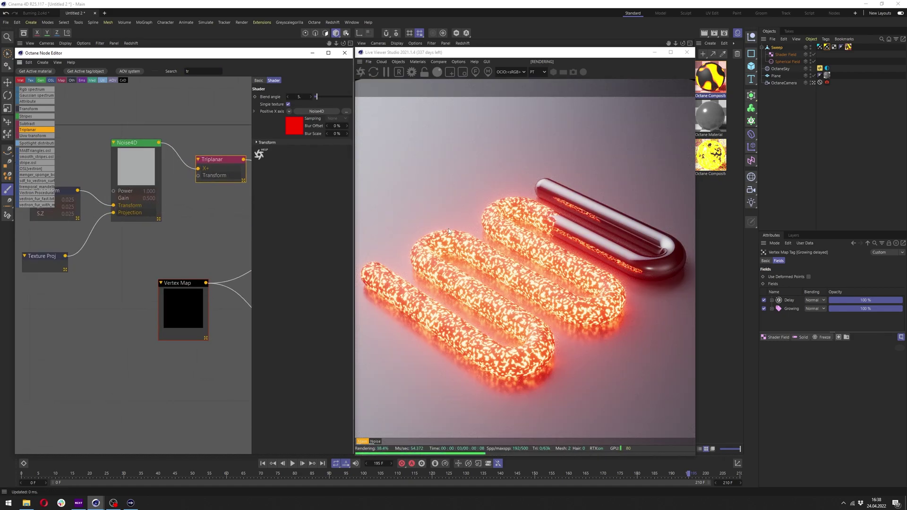
{"action": "left_click_drag", "start_coordinate": [316, 101], "coordinate": [315, 101]}
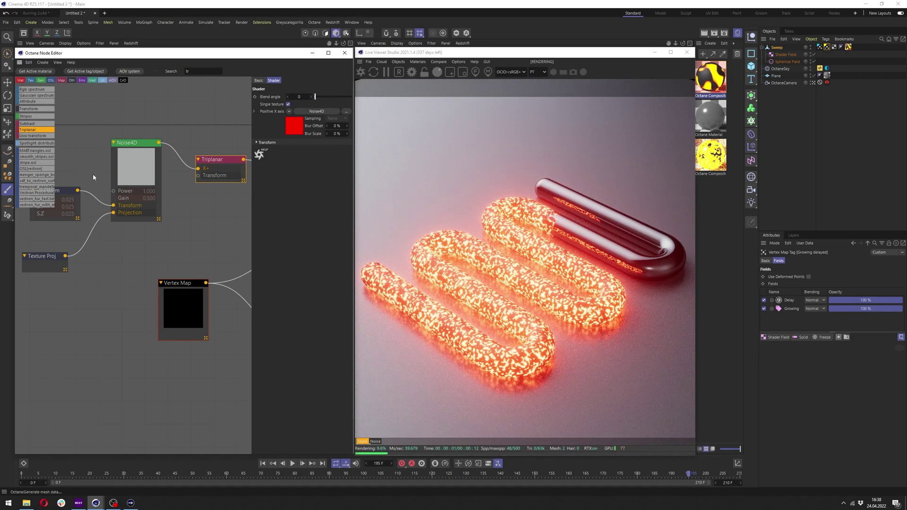
Set the noise Transform's locked scale to about 0.217 and the Triplanar node's Blend angle to 63.9.
{"action": "left_click", "coordinate": [73, 190]}
{"action": "left_click_drag", "start_coordinate": [324, 151], "coordinate": [321, 151]}
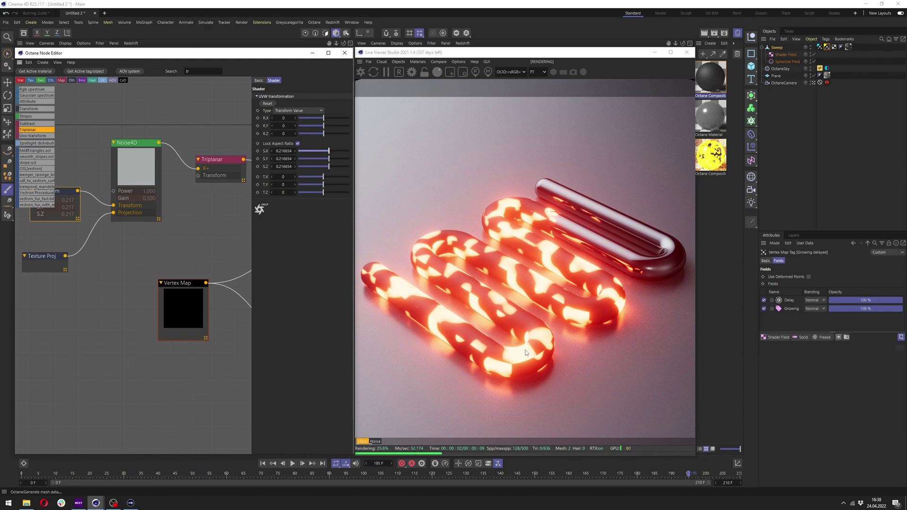
{"action": "left_click", "coordinate": [225, 169]}
{"action": "left_click_drag", "start_coordinate": [319, 97], "coordinate": [337, 100]}
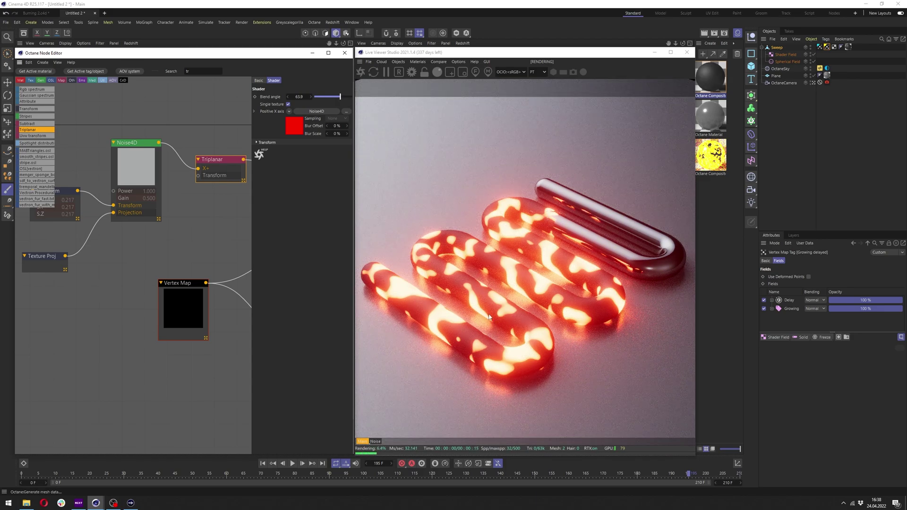
Reduce the noise Transform's locked scale to 0.0206 for a finer pattern.
{"action": "scroll", "coordinate": [84, 240], "scroll_direction": "down", "scroll_amount": 3}
{"action": "left_click", "coordinate": [70, 219]}
{"action": "left_click_drag", "start_coordinate": [325, 152], "coordinate": [316, 151]}
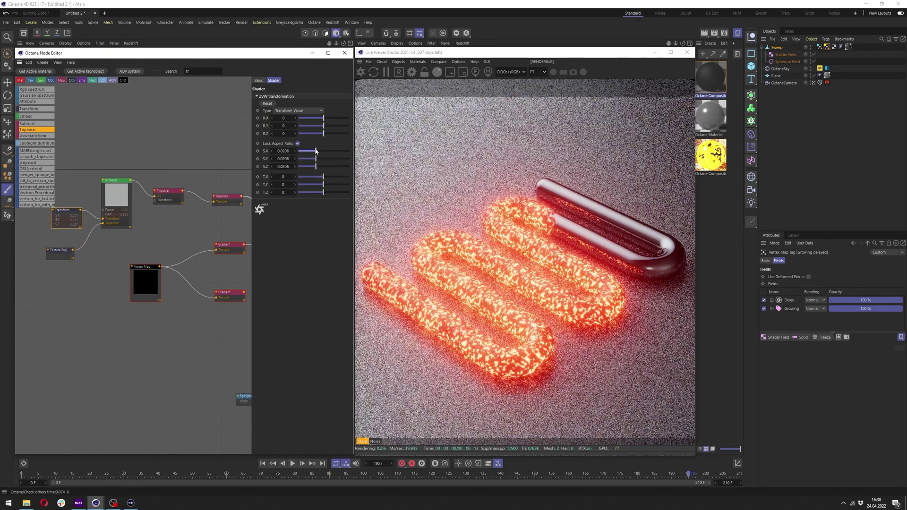
Try the Ober and Luka noise types on the Noise4D node, and set the type to Poxo.
{"action": "left_click", "coordinate": [116, 193]}
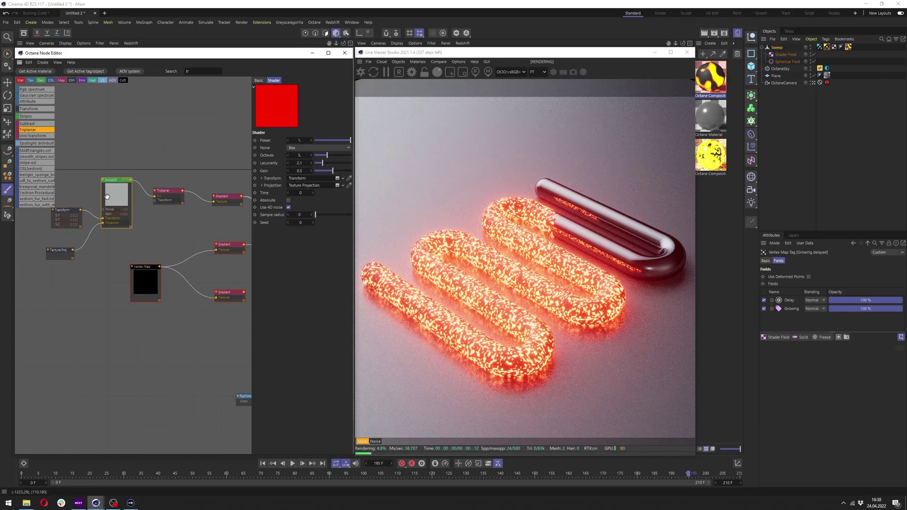
{"action": "left_click", "coordinate": [301, 148]}
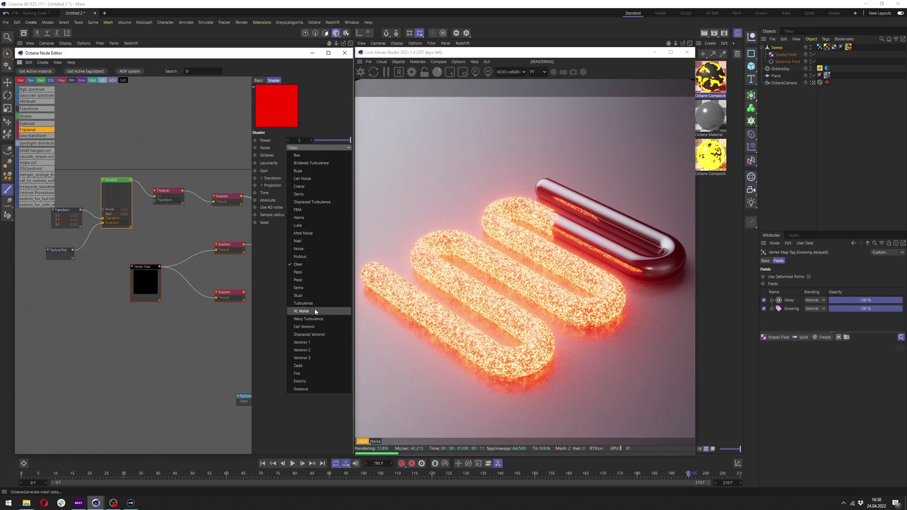
{"action": "left_click", "coordinate": [299, 225]}
{"action": "left_click", "coordinate": [293, 147]}
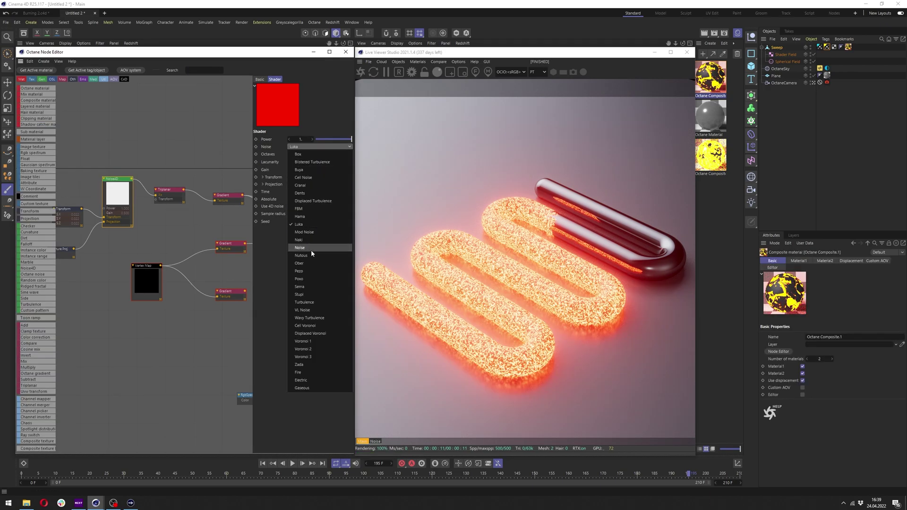
{"action": "left_click", "coordinate": [305, 280]}
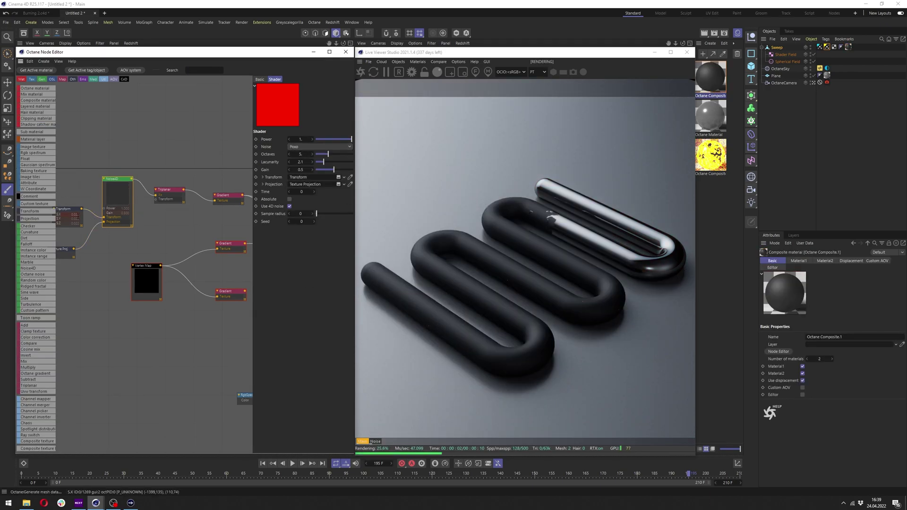
Shift the noise gradient's knots toward the black end and set the Transform's locked scale to about 0.05.
{"action": "left_click", "coordinate": [224, 198]}
{"action": "mouse_move", "coordinate": [316, 164]}
{"action": "left_mouse_down"}
{"action": "mouse_move", "coordinate": [289, 163]}
{"action": "mouse_move", "coordinate": [306, 165]}
{"action": "left_mouse_up"}
{"action": "left_click_drag", "start_coordinate": [289, 164], "coordinate": [322, 150]}
{"action": "left_click", "coordinate": [65, 213]}
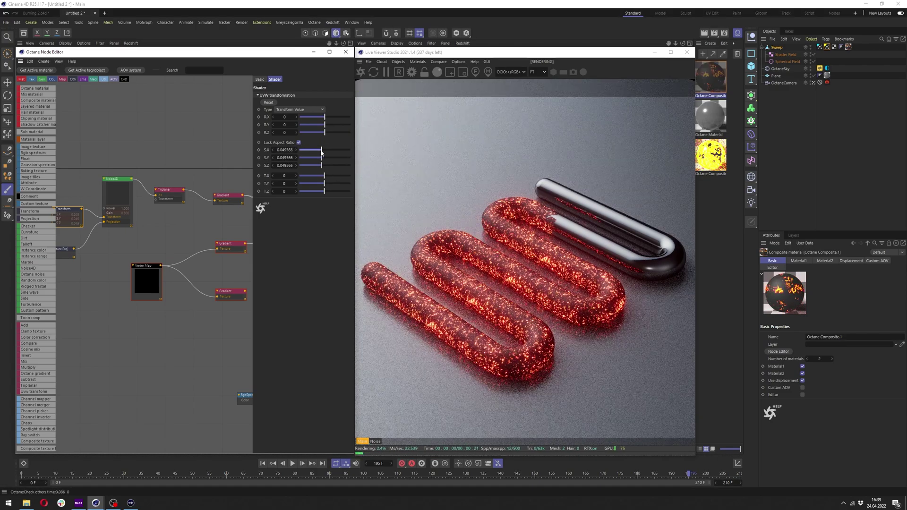
Try a Blend angle of 90 on the Triplanar node, and lower it to about 20.7.
{"action": "middle_click_drag", "start_coordinate": [120, 247], "coordinate": [75, 250]}
{"action": "left_click", "coordinate": [120, 192]}
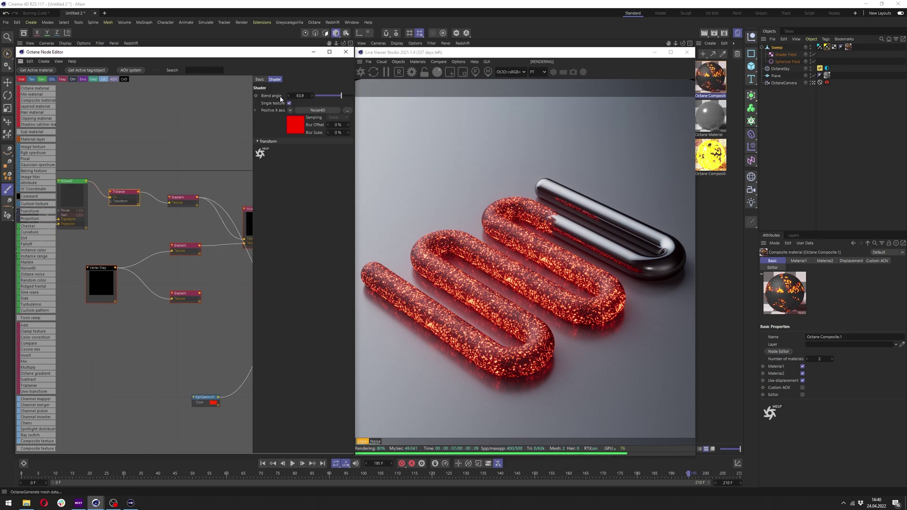
{"action": "left_click_drag", "start_coordinate": [280, 98], "coordinate": [364, 97]}
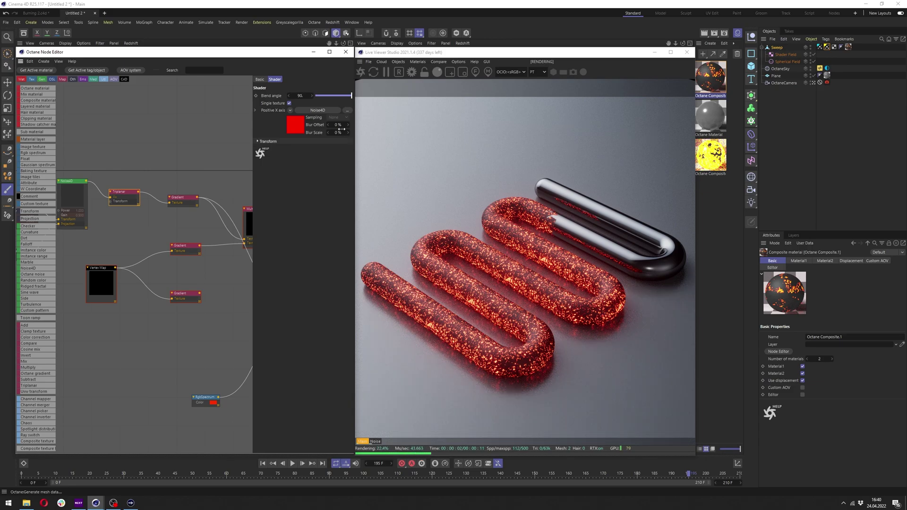
{"action": "left_click_drag", "start_coordinate": [331, 100], "coordinate": [325, 97]}
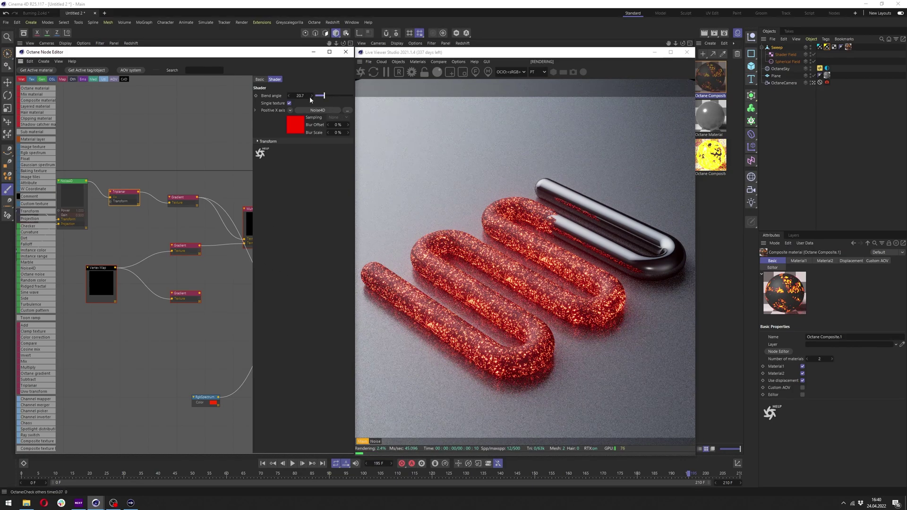
Connect the Multiply node's output to the emission node's texture input in place of the noise gradient.
{"action": "scroll", "coordinate": [128, 263], "scroll_direction": "down", "scroll_amount": 4}
{"action": "middle_click_drag", "start_coordinate": [212, 225], "coordinate": [150, 180]}
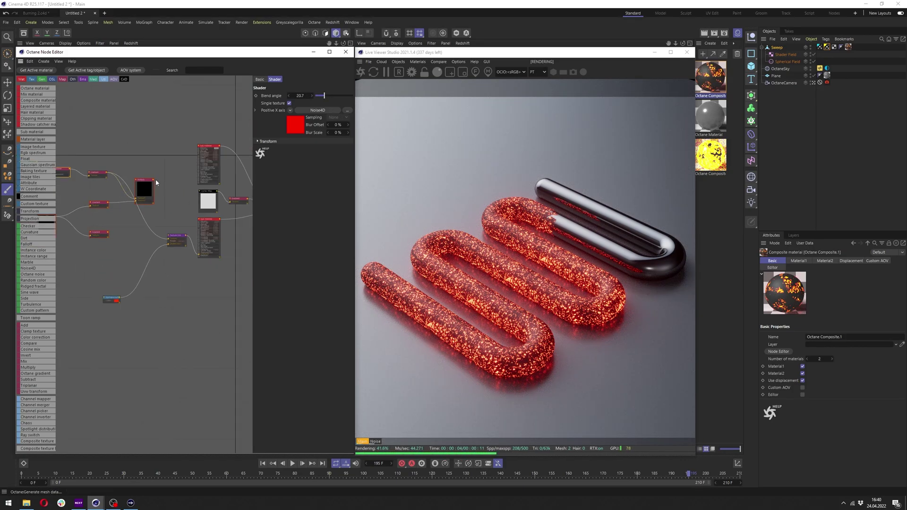
{"action": "scroll", "coordinate": [155, 181], "scroll_direction": "up", "scroll_amount": 5}
{"action": "left_click_drag", "start_coordinate": [150, 178], "coordinate": [180, 298]}
{"action": "middle_click_drag", "start_coordinate": [137, 260], "coordinate": [206, 278]}
{"action": "scroll", "coordinate": [205, 277], "scroll_direction": "down", "scroll_amount": 2}
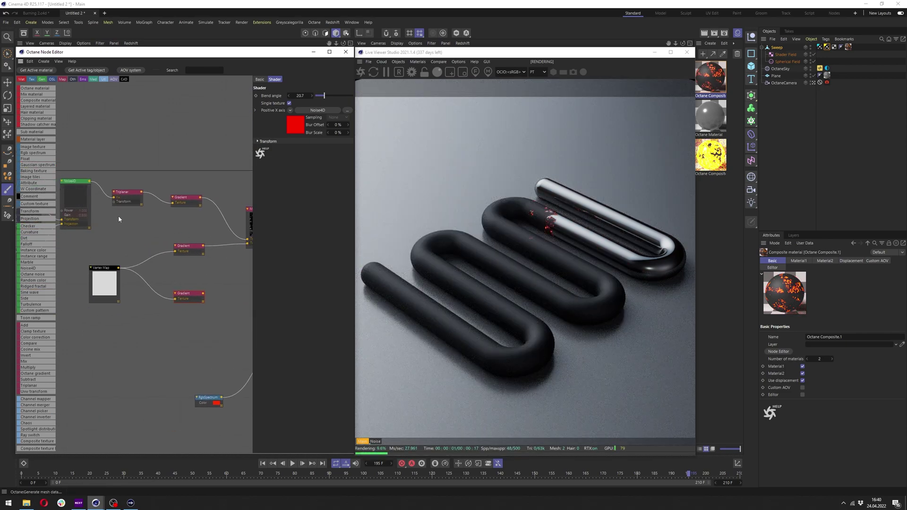
Inspect the Vertex Map and its upper gradient, and play the animation to examine the embers along the tube.
{"action": "mouse_move", "coordinate": [118, 216]}
{"action": "middle_mouse_down"}
{"action": "mouse_move", "coordinate": [217, 208]}
{"action": "mouse_move", "coordinate": [124, 211]}
{"action": "mouse_move", "coordinate": [107, 203]}
{"action": "middle_mouse_up"}
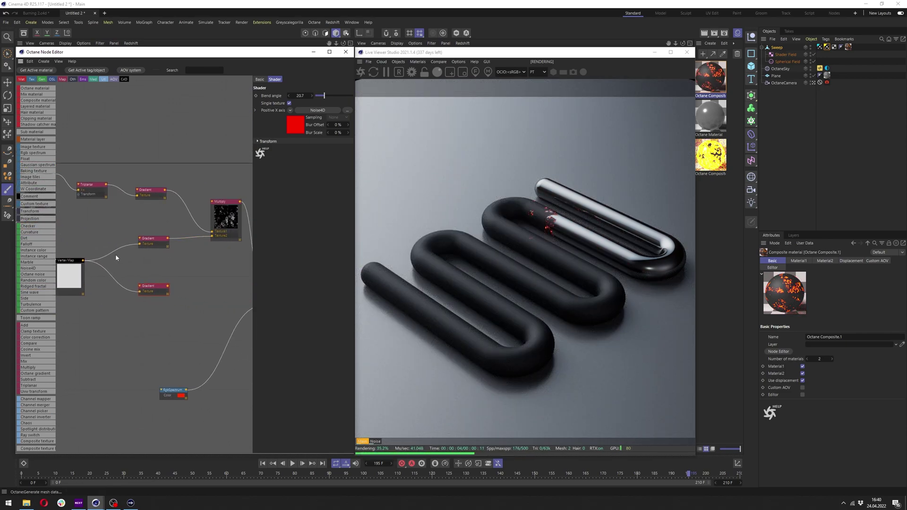
{"action": "scroll", "coordinate": [100, 274], "scroll_direction": "down", "scroll_amount": 2}
{"action": "left_click", "coordinate": [74, 274]}
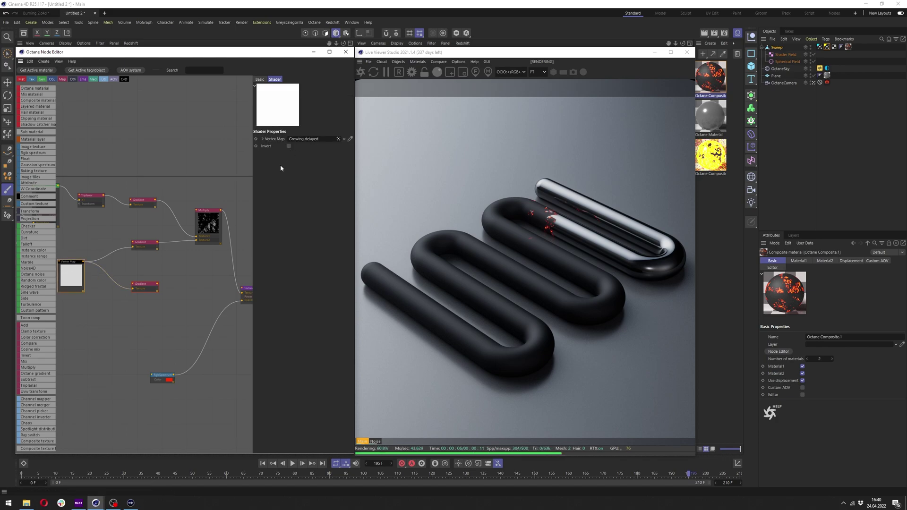
{"action": "left_click", "coordinate": [136, 246]}
{"action": "left_click", "coordinate": [293, 465]}
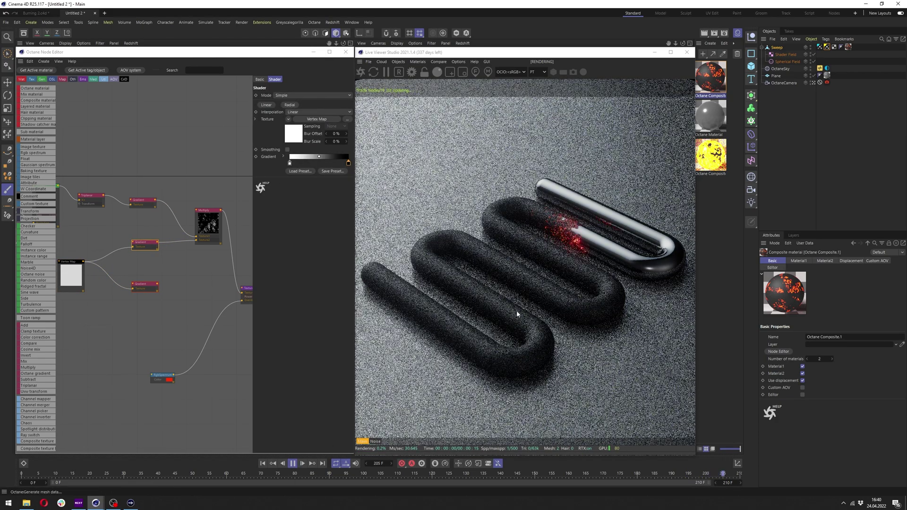
{"action": "left_click", "coordinate": [293, 464]}
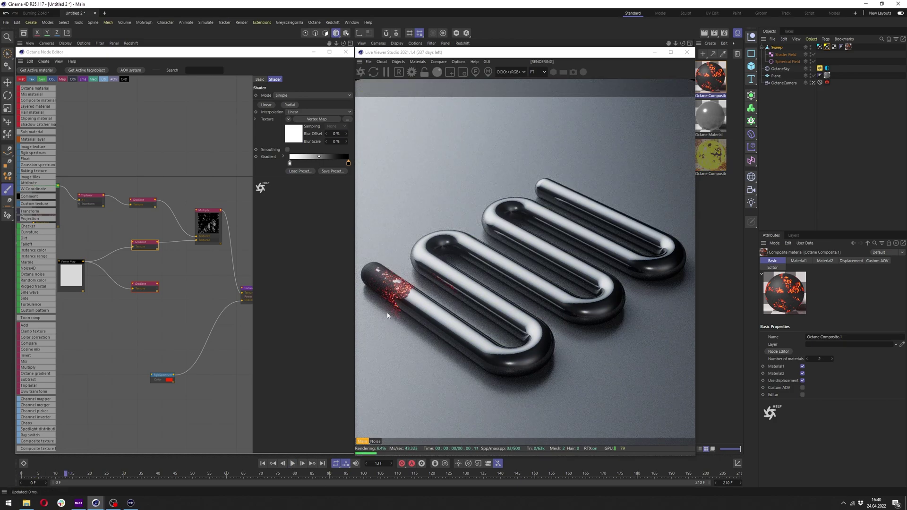
Increase the noise Transform's locked scale to about 0.11 and preview the animation.
{"action": "middle_click_drag", "start_coordinate": [142, 279], "coordinate": [230, 286]}
{"action": "left_click", "coordinate": [88, 218]}
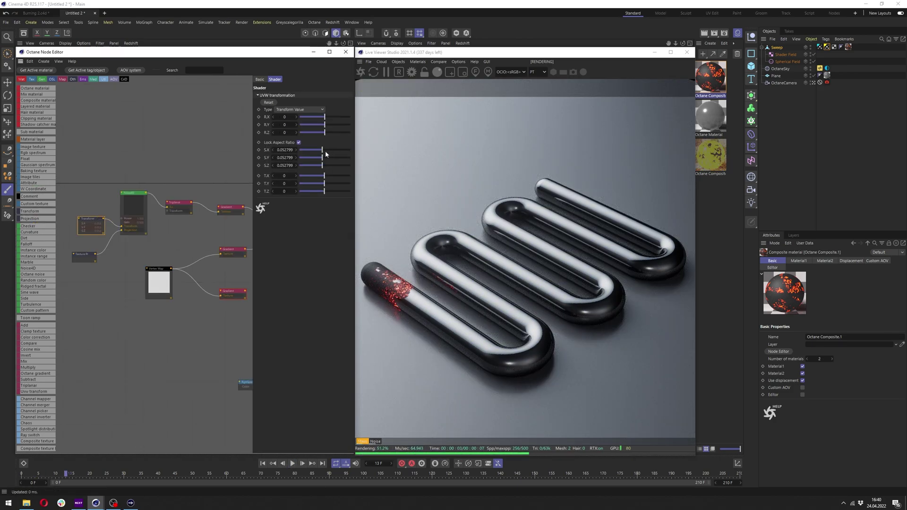
{"action": "left_click_drag", "start_coordinate": [325, 151], "coordinate": [326, 154]}
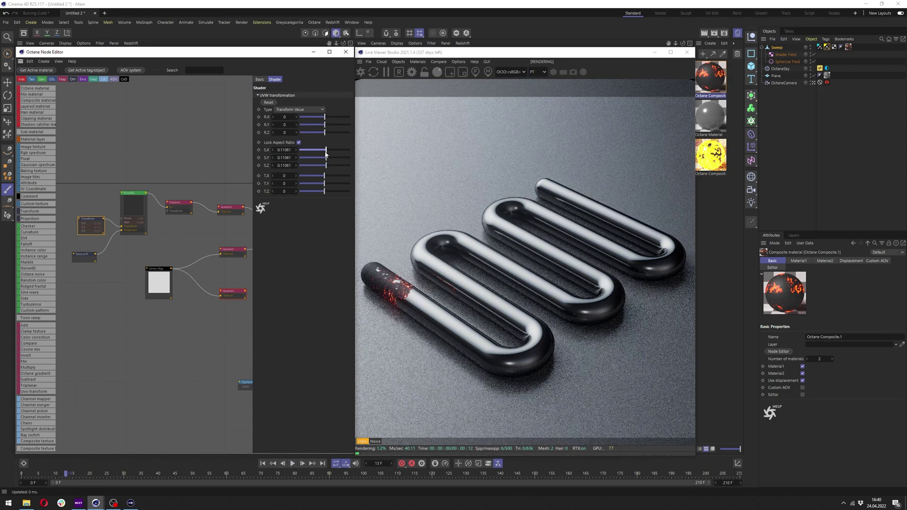
{"action": "scroll", "coordinate": [200, 207], "scroll_direction": "down", "scroll_amount": 1}
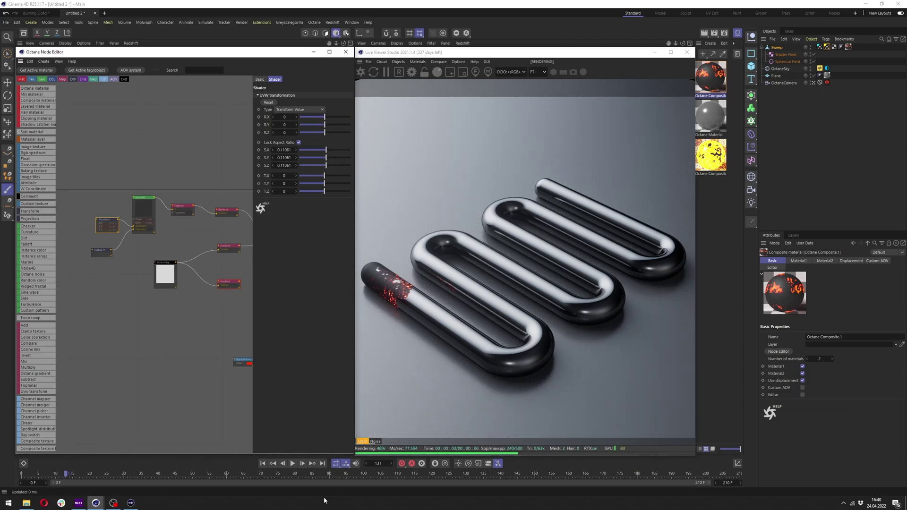
{"action": "left_click", "coordinate": [292, 463]}
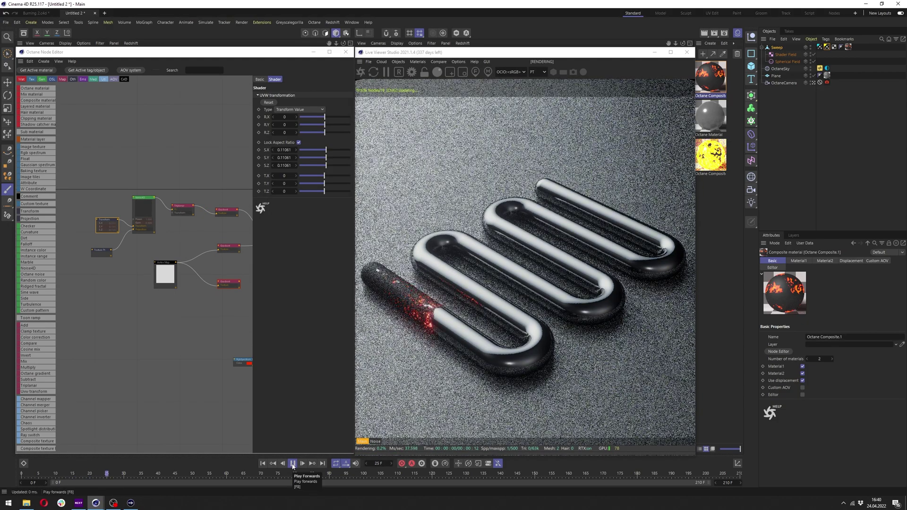
{"action": "left_click", "coordinate": [293, 464]}
Shift both knots of the noise gradient close together toward its black end, and start the animation playback.
{"action": "middle_click_drag", "start_coordinate": [184, 276], "coordinate": [148, 266]}
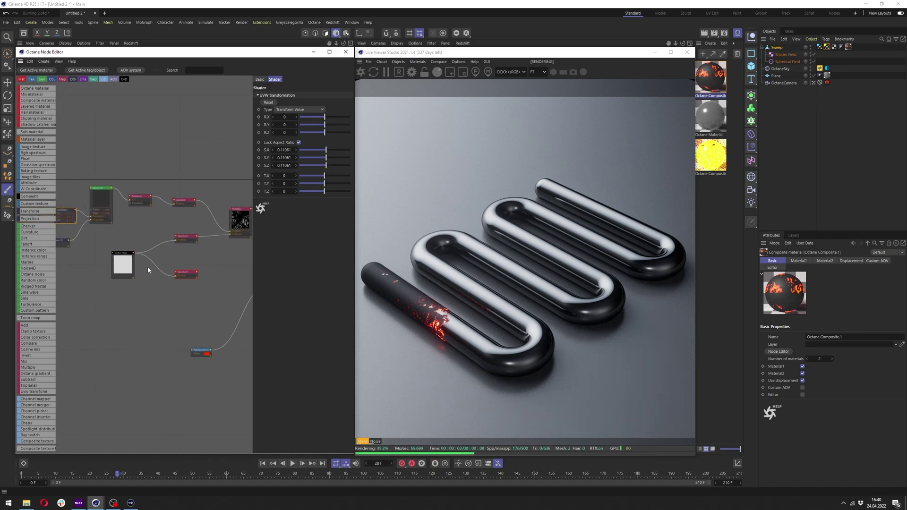
{"action": "left_click", "coordinate": [182, 204]}
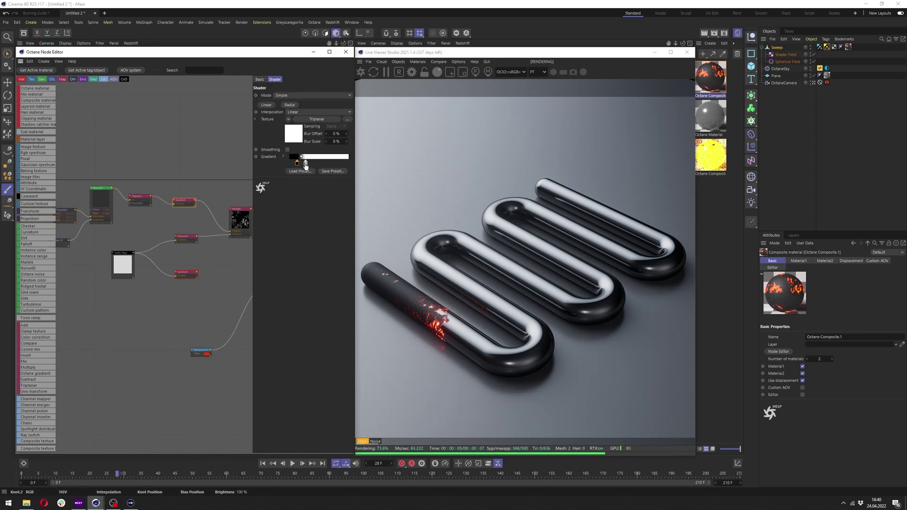
{"action": "left_click_drag", "start_coordinate": [297, 164], "coordinate": [294, 166]}
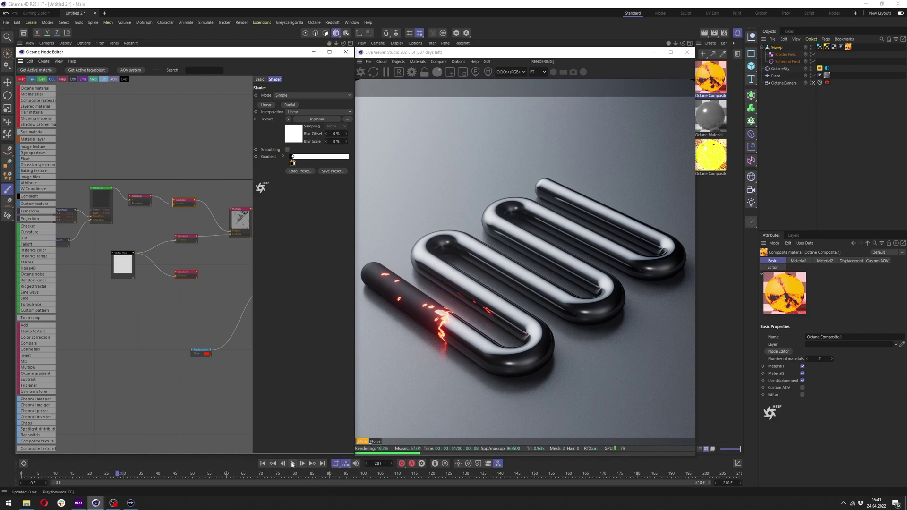
{"action": "left_click", "coordinate": [292, 464]}
Move the upper vertex-map gradient's black knot toward the white end to narrow the glow, and preview the animation.
{"action": "left_click", "coordinate": [186, 238]}
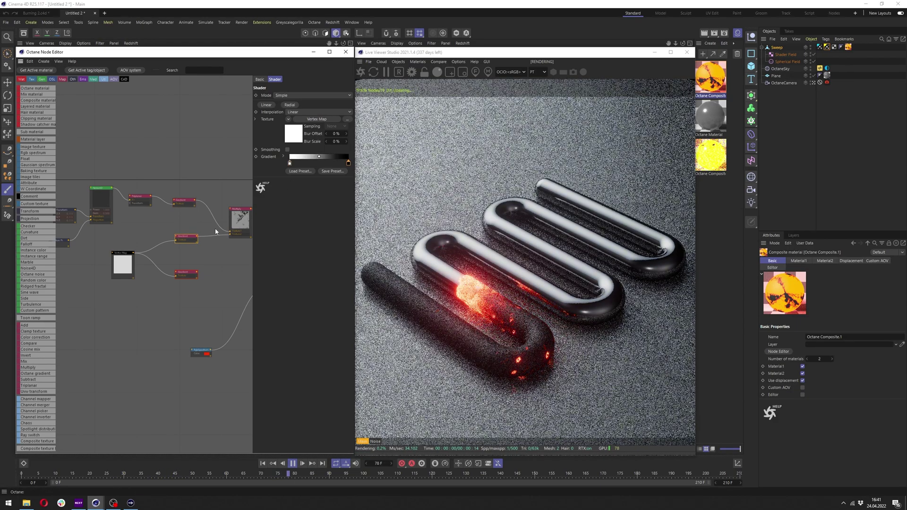
{"action": "mouse_move", "coordinate": [349, 163]}
{"action": "left_mouse_down"}
{"action": "mouse_move", "coordinate": [294, 165]}
{"action": "mouse_move", "coordinate": [311, 164]}
{"action": "left_mouse_up"}
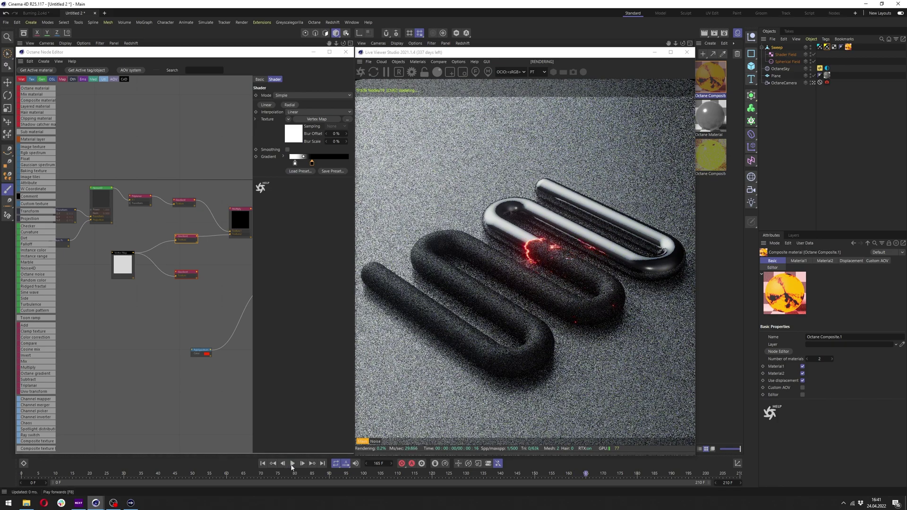
{"action": "left_click", "coordinate": [292, 464]}
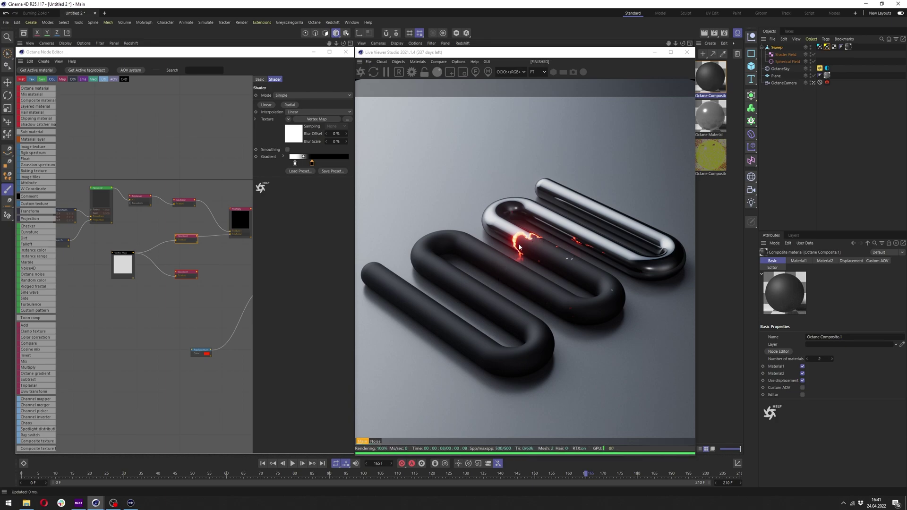
{"action": "key", "text": "F8"}
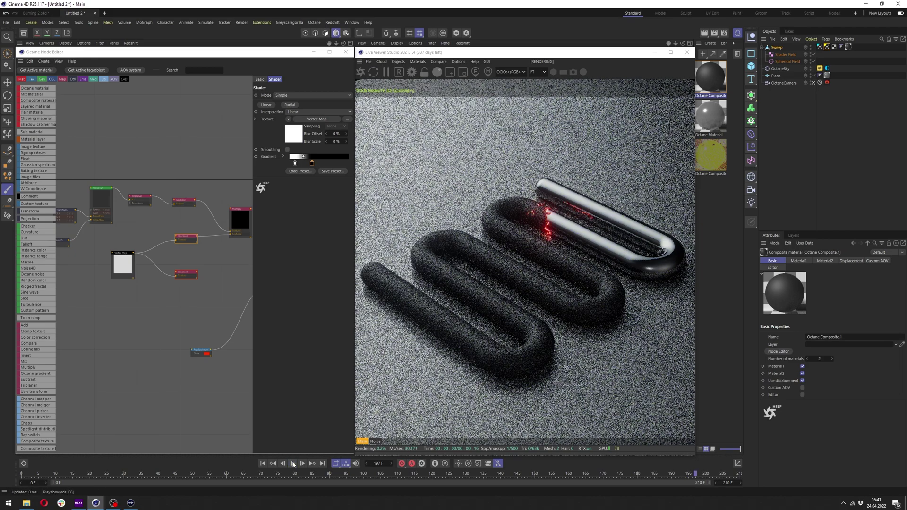
{"action": "left_click", "coordinate": [293, 464]}
Duplicate the Noise4D node with its Transform and Texture Projection nodes, placing the copies below the Vertex Map.
{"action": "left_click", "coordinate": [185, 273]}
{"action": "scroll", "coordinate": [199, 313], "scroll_direction": "down", "scroll_amount": 1}
{"action": "scroll", "coordinate": [198, 311], "scroll_direction": "up", "scroll_amount": 1}
{"action": "middle_click_drag", "start_coordinate": [169, 292], "coordinate": [190, 280]}
{"action": "scroll", "coordinate": [147, 303], "scroll_direction": "down", "scroll_amount": 1}
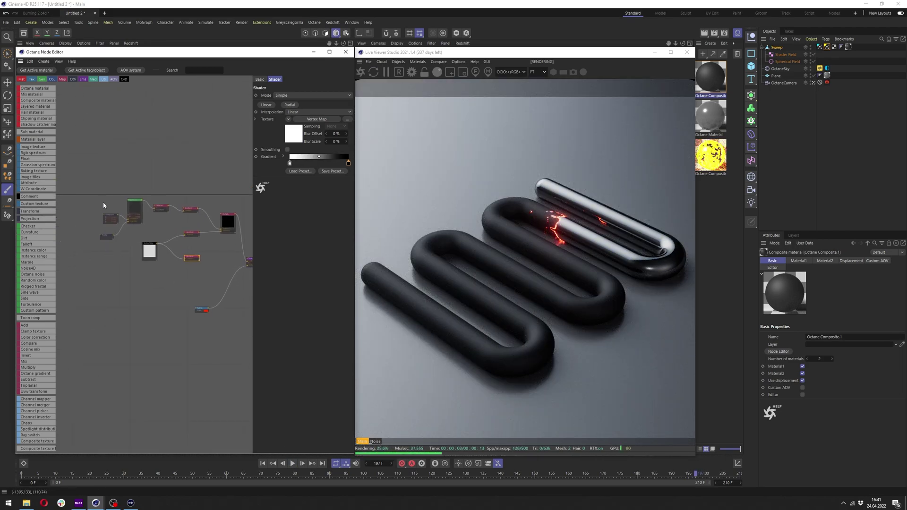
{"action": "scroll", "coordinate": [103, 200], "scroll_direction": "up", "scroll_amount": 1}
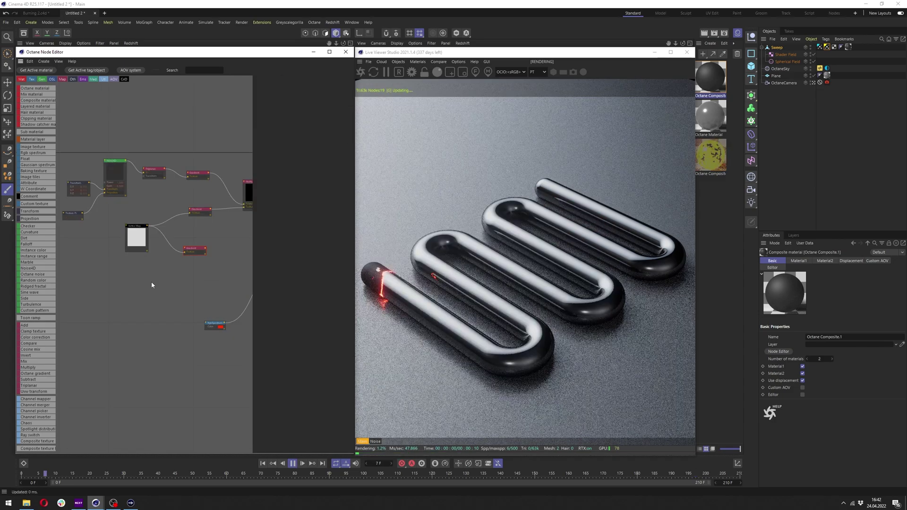
{"action": "middle_click_drag", "start_coordinate": [151, 282], "coordinate": [175, 283]}
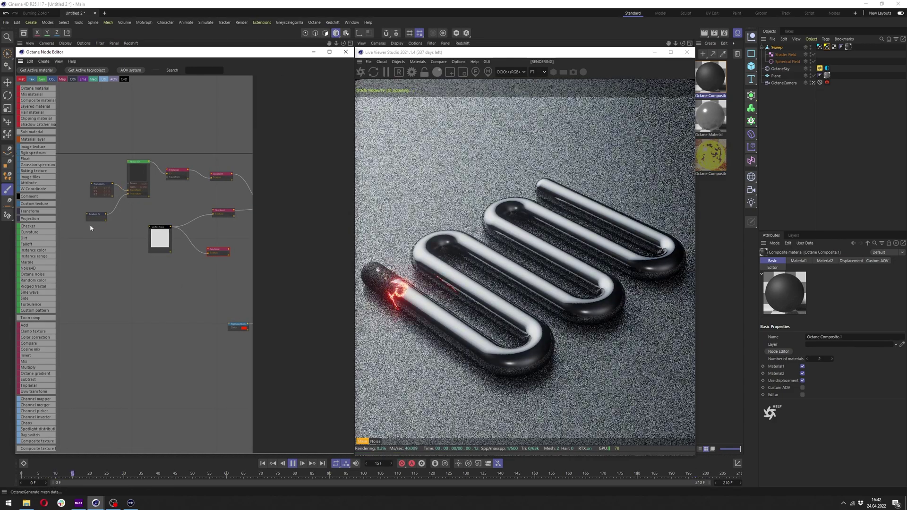
{"action": "left_click", "coordinate": [146, 164]}
{"action": "left_click_drag", "start_coordinate": [131, 235], "coordinate": [189, 313]}
{"action": "middle_click_drag", "start_coordinate": [199, 291], "coordinate": [141, 275]}
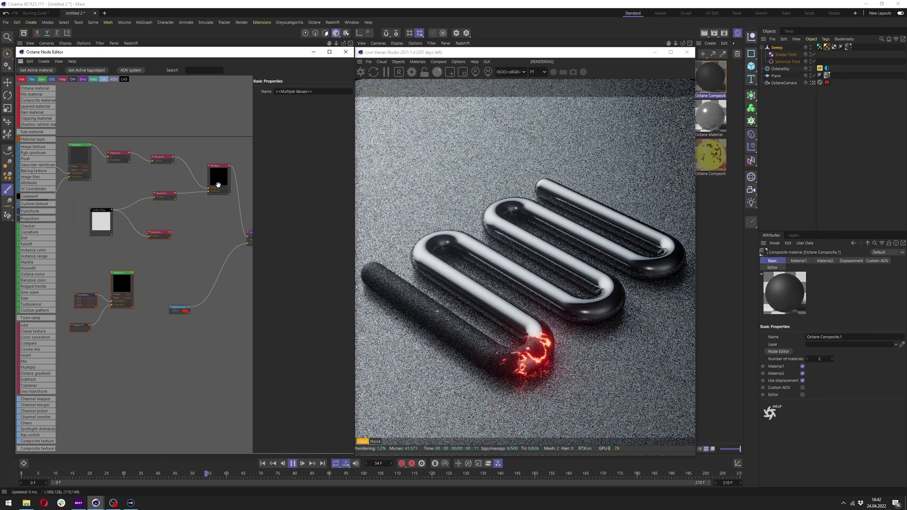
Duplicate the Multiply node, and wire the lower vertex-map gradient and the copied Noise4D through it into the emission setup.
{"action": "left_click_drag", "start_coordinate": [210, 256], "coordinate": [250, 236], "text": "ctrl"}
{"action": "right_click", "coordinate": [175, 242]}
{"action": "left_click", "coordinate": [185, 211]}
{"action": "left_click", "coordinate": [163, 228]}
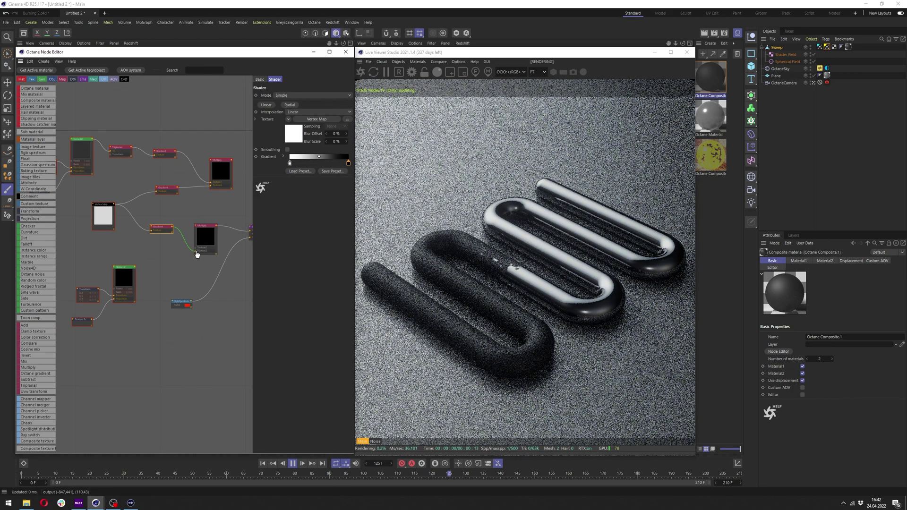
{"action": "left_click_drag", "start_coordinate": [196, 252], "coordinate": [196, 251]}
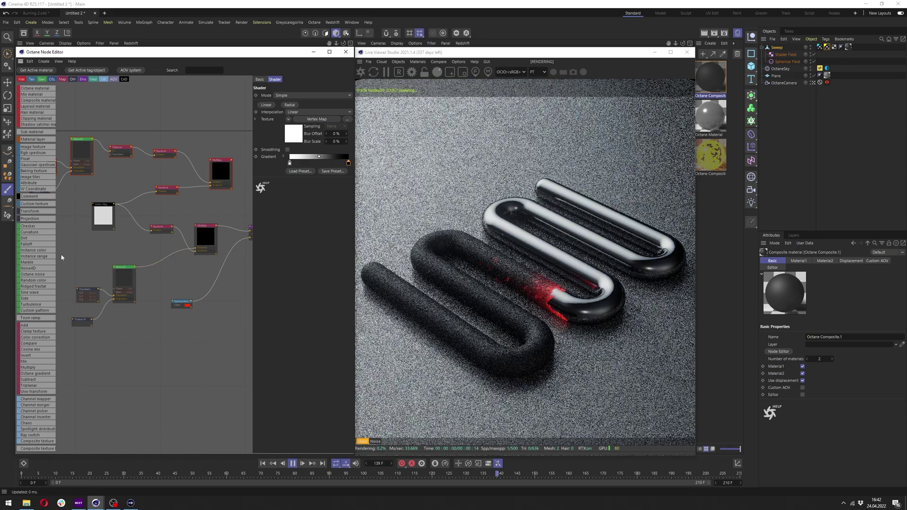
Insert a Triplanar node between the copied Noise4D and the new Multiply, and check the noise and projection settings.
{"action": "left_click_drag", "start_coordinate": [29, 386], "coordinate": [162, 260]}
{"action": "left_click", "coordinate": [82, 152]}
{"action": "middle_click_drag", "start_coordinate": [73, 181], "coordinate": [125, 183]}
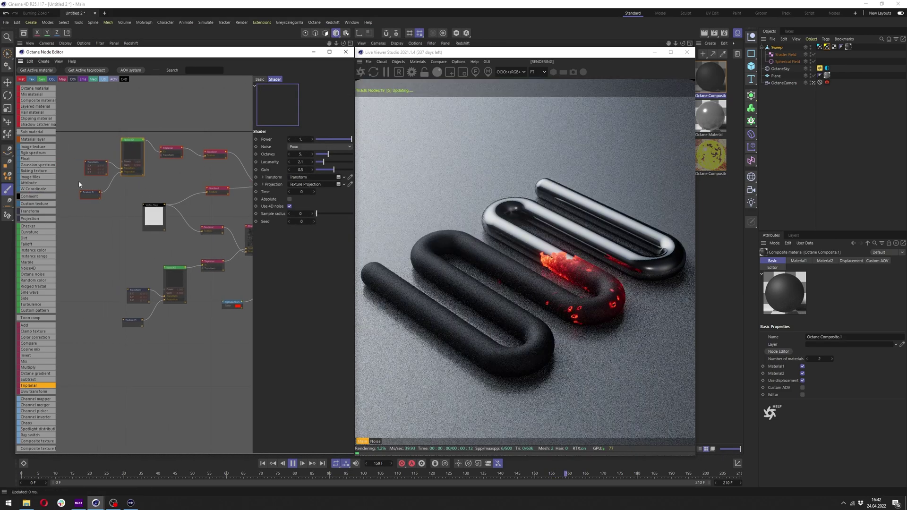
{"action": "left_click", "coordinate": [96, 191]}
{"action": "middle_click_drag", "start_coordinate": [183, 274], "coordinate": [160, 265]}
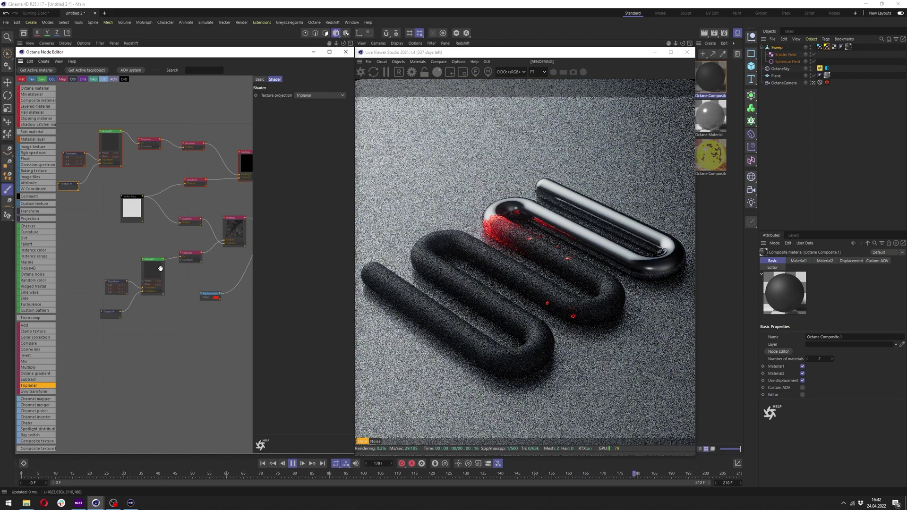
{"action": "left_click", "coordinate": [187, 258]}
{"action": "left_click", "coordinate": [152, 274]}
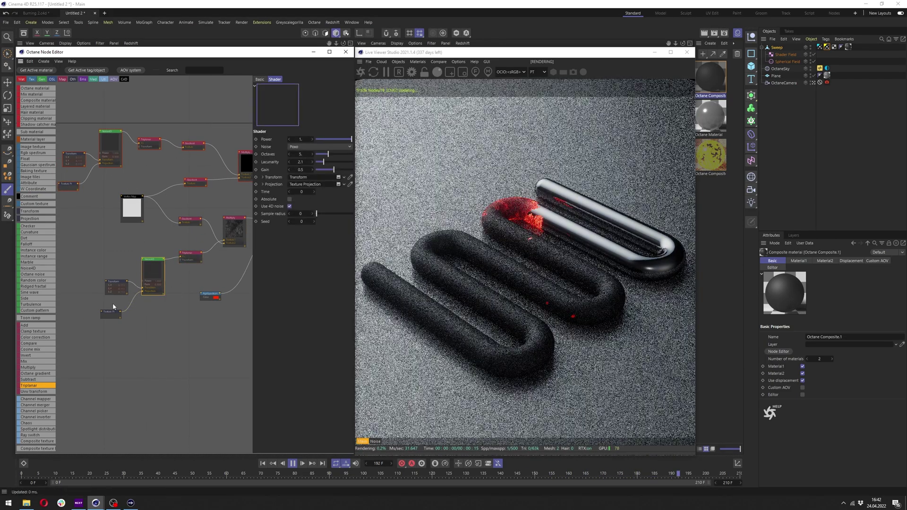
{"action": "left_click_drag", "start_coordinate": [116, 312], "coordinate": [121, 305]}
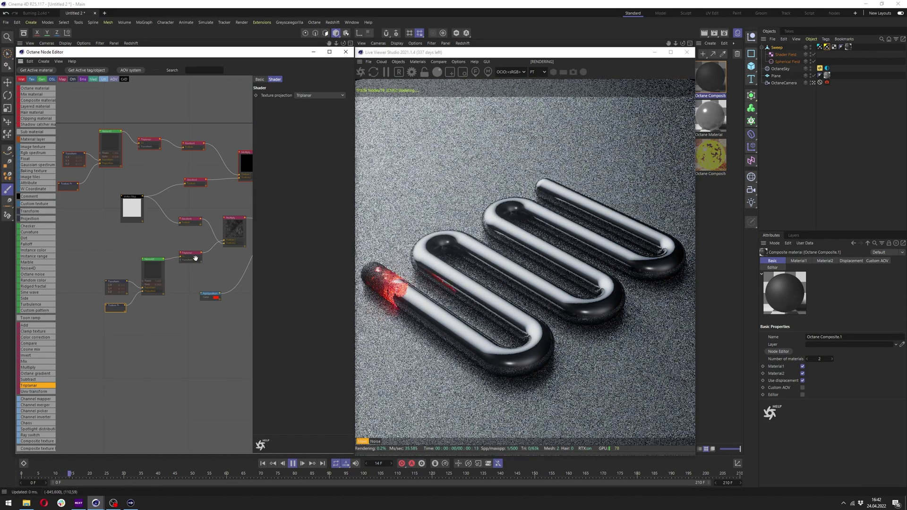
Try moving the lower vertex-map gradient's black knot inward.
{"action": "left_click", "coordinate": [192, 221]}
{"action": "scroll", "coordinate": [214, 220], "scroll_direction": "up", "scroll_amount": 3}
{"action": "mouse_move", "coordinate": [291, 164]}
{"action": "left_mouse_down"}
{"action": "mouse_move", "coordinate": [325, 167]}
{"action": "mouse_move", "coordinate": [290, 163]}
{"action": "left_mouse_up"}
{"action": "left_click", "coordinate": [334, 163]}
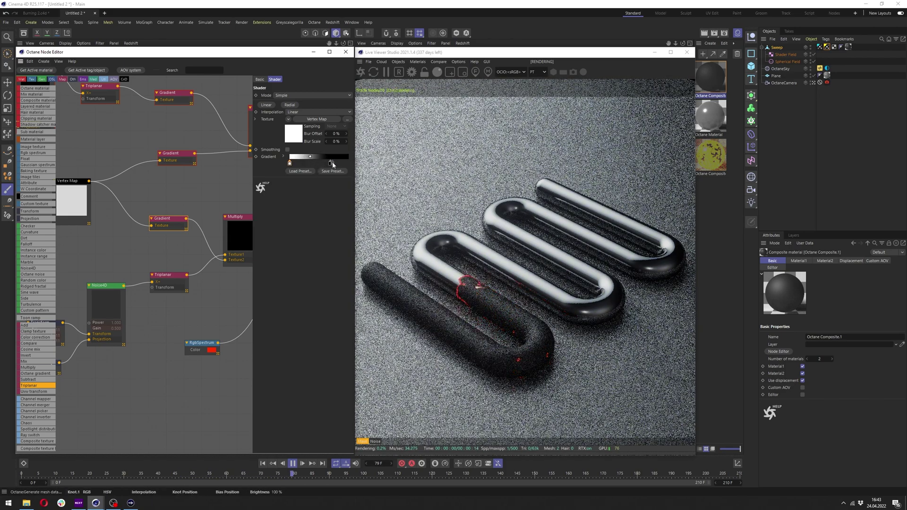
{"action": "left_click_drag", "start_coordinate": [328, 210], "coordinate": [330, 212]}
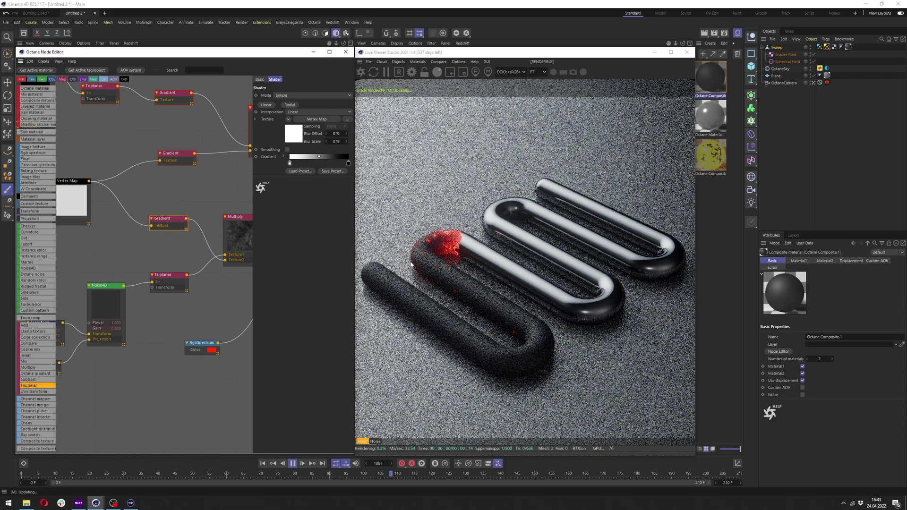
Insert an Octane gradient between the copied Noise4D and its Triplanar node, and space the nodes apart.
{"action": "middle_click_drag", "start_coordinate": [176, 281], "coordinate": [216, 259]}
{"action": "left_click_drag", "start_coordinate": [216, 259], "coordinate": [191, 263]}
{"action": "scroll", "coordinate": [160, 284], "scroll_direction": "down", "scroll_amount": 3}
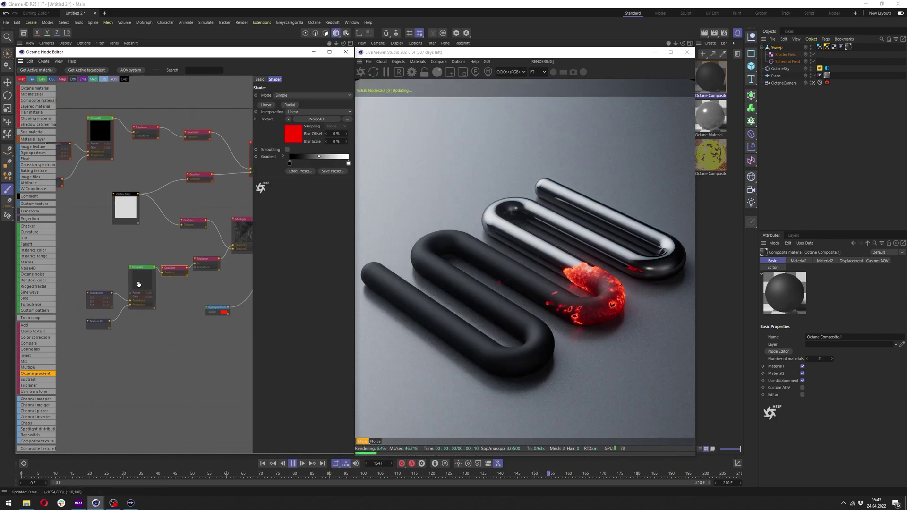
{"action": "left_click_drag", "start_coordinate": [138, 284], "coordinate": [102, 287]}
{"action": "left_click_drag", "start_coordinate": [175, 272], "coordinate": [154, 272]}
Move the new noise gradient's black knot to about 9% and its white knot inward to increase contrast.
{"action": "scroll", "coordinate": [149, 284], "scroll_direction": "up", "scroll_amount": 3}
{"action": "left_click_drag", "start_coordinate": [289, 165], "coordinate": [292, 168]}
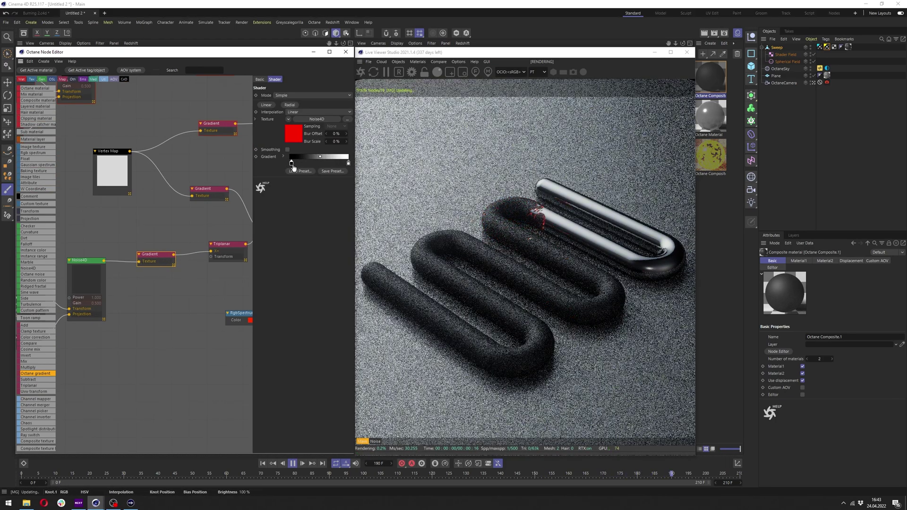
{"action": "left_click_drag", "start_coordinate": [348, 164], "coordinate": [296, 165]}
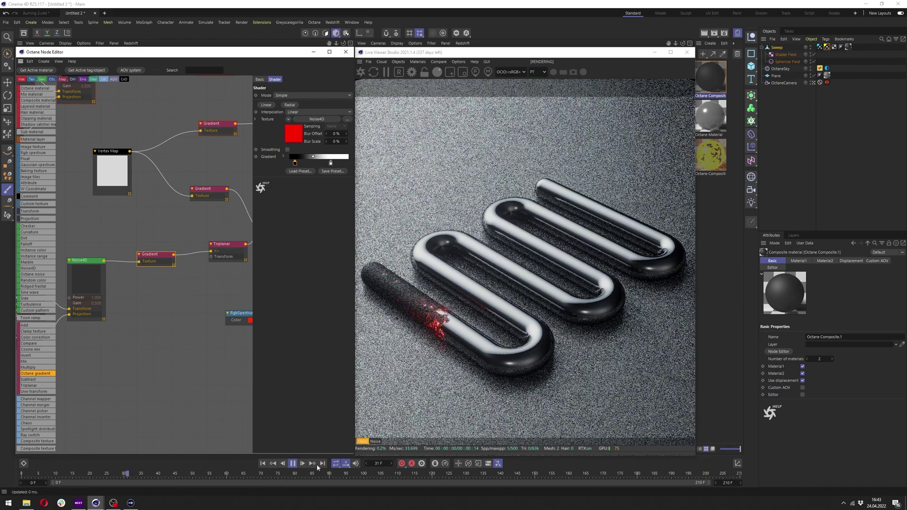
{"action": "left_click", "coordinate": [293, 464]}
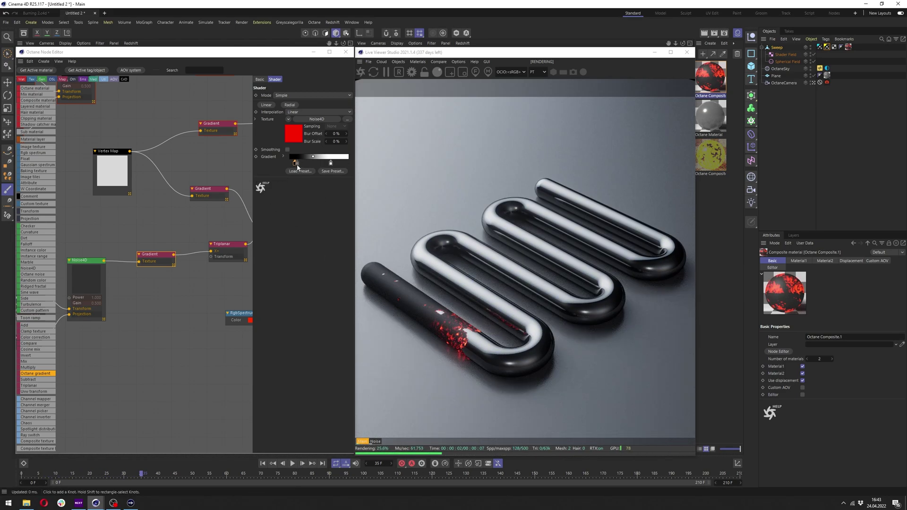
Expand the new noise gradient's settings, set its dark knot's V value to 16%, and play the animation.
{"action": "left_click", "coordinate": [283, 156]}
{"action": "left_click", "coordinate": [323, 242]}
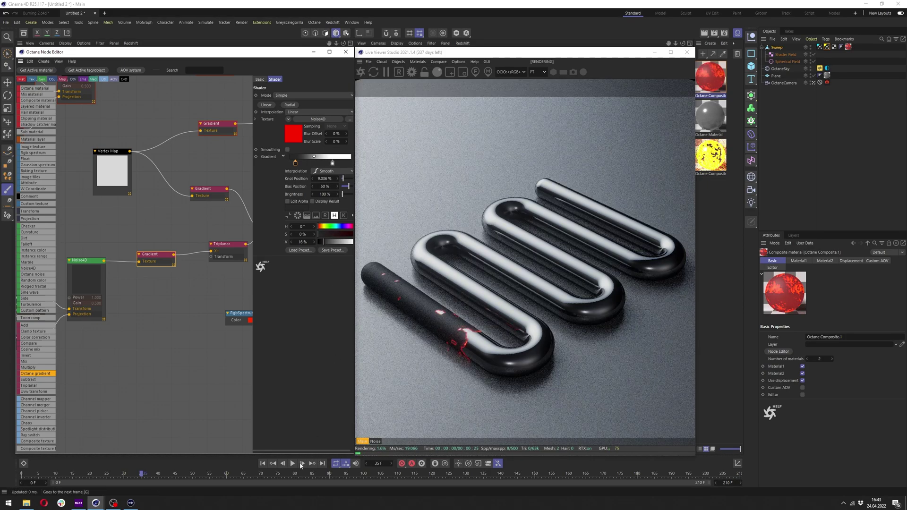
{"action": "key", "text": "F8"}
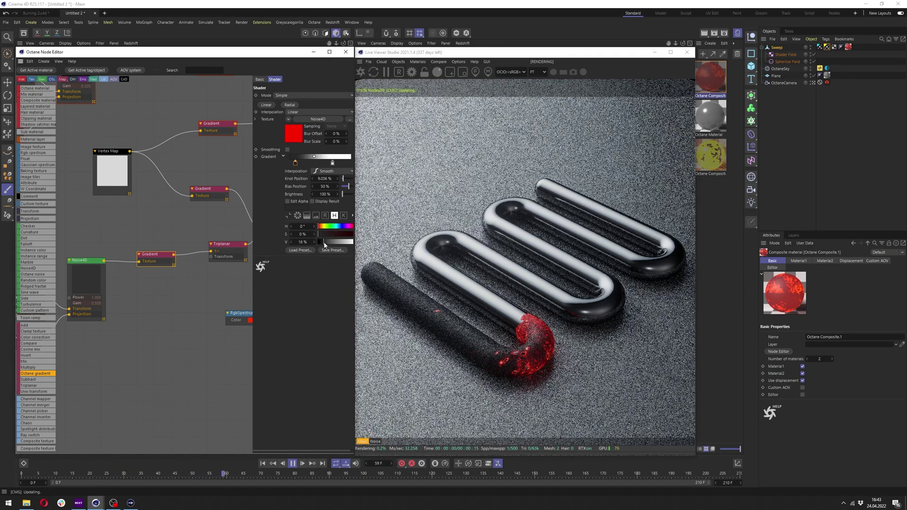
Undo the last dark-knot brightness change, set the noise gradient's dark knot V value to 17%, and play the animation.
{"action": "key", "text": "ctrl+z"}
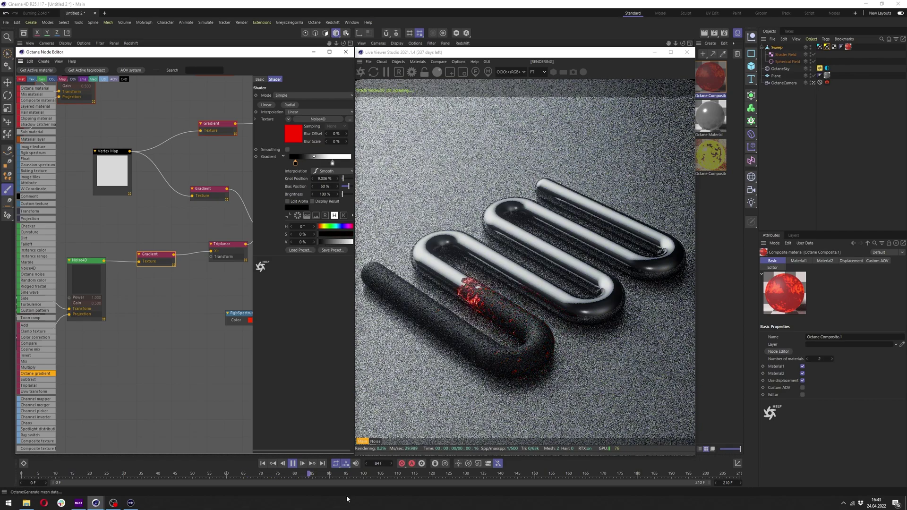
{"action": "left_click", "coordinate": [293, 464]}
{"action": "left_click", "coordinate": [325, 242]}
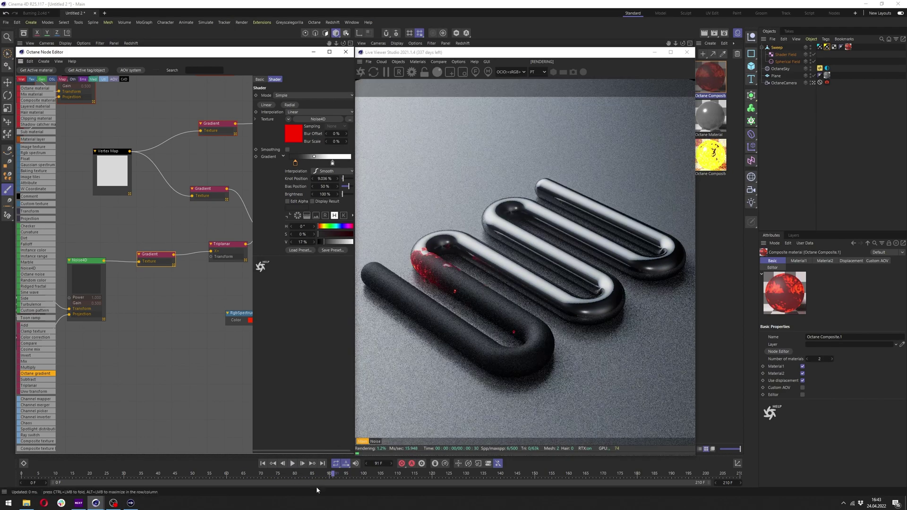
{"action": "left_click", "coordinate": [292, 463]}
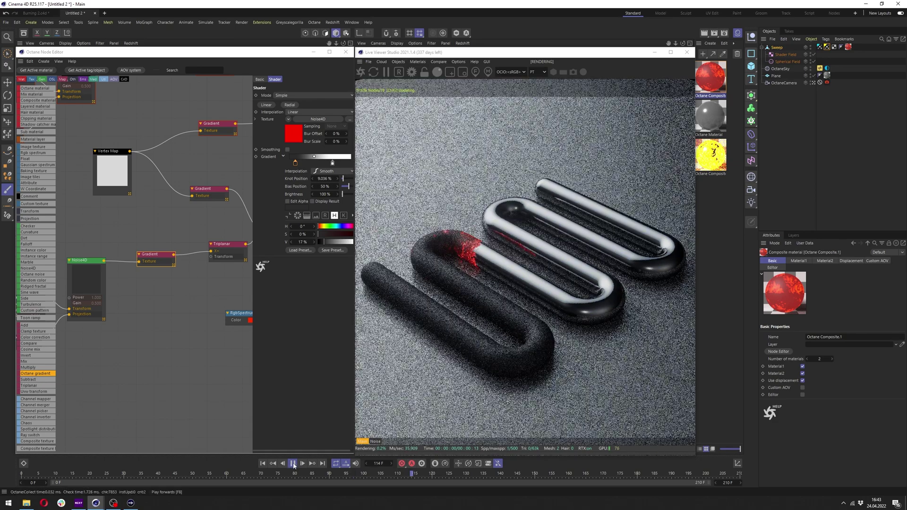
Shift the selected noise, gradient and Multiply nodes away from the Texture Emission node to make room between them.
{"action": "scroll", "coordinate": [203, 283], "scroll_direction": "down", "scroll_amount": 5}
{"action": "left_click_drag", "start_coordinate": [237, 310], "coordinate": [237, 310]}
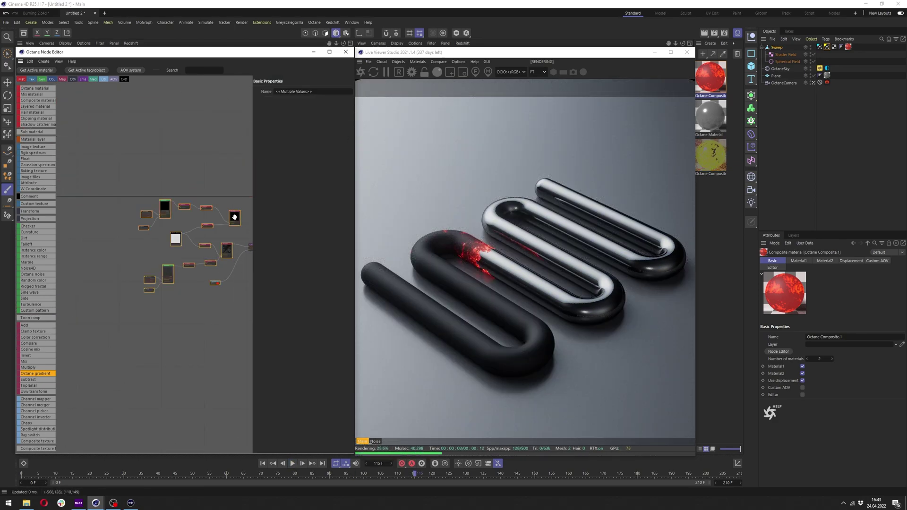
{"action": "left_click_drag", "start_coordinate": [226, 251], "coordinate": [199, 244]}
{"action": "scroll", "coordinate": [223, 234], "scroll_direction": "up", "scroll_amount": 7}
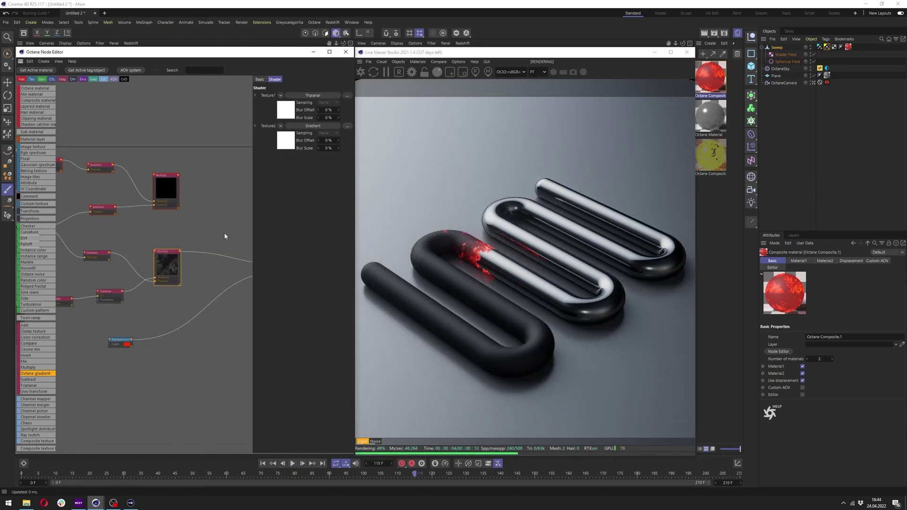
Insert an Add node before Texture Emission, feed both Multiply nodes into it, and play the animation.
{"action": "middle_click_drag", "start_coordinate": [210, 229], "coordinate": [148, 227]}
{"action": "scroll", "coordinate": [147, 227], "scroll_direction": "down", "scroll_amount": 1}
{"action": "left_click_drag", "start_coordinate": [162, 238], "coordinate": [161, 258]}
{"action": "left_click_drag", "start_coordinate": [171, 242], "coordinate": [176, 238]}
{"action": "left_click_drag", "start_coordinate": [105, 183], "coordinate": [107, 187]}
{"action": "left_click_drag", "start_coordinate": [118, 177], "coordinate": [165, 243]}
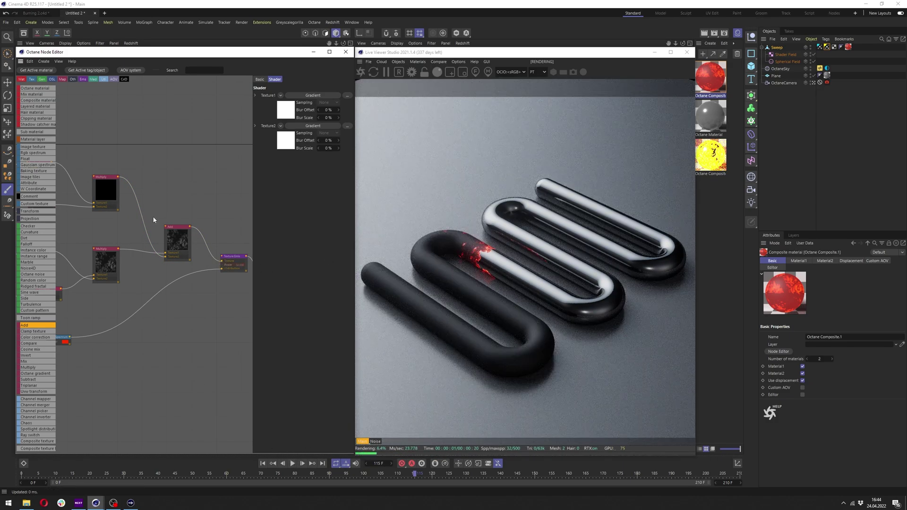
{"action": "left_click", "coordinate": [293, 463]}
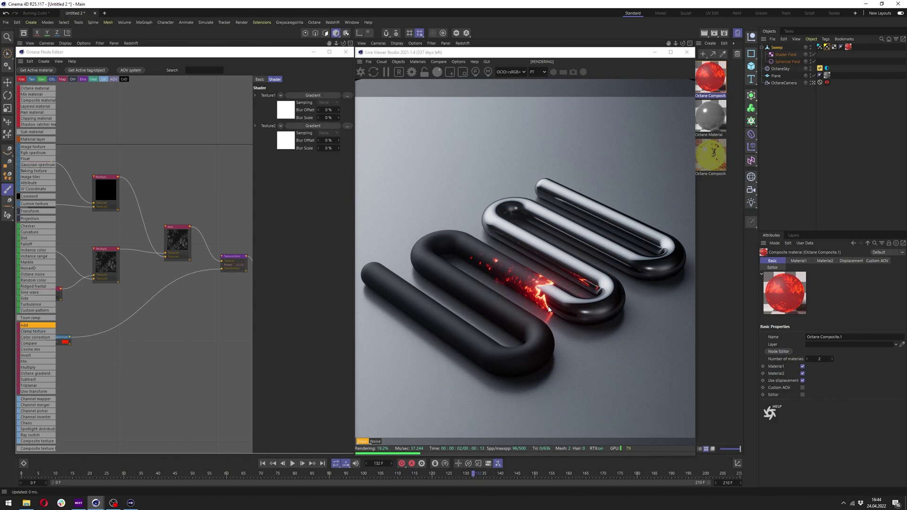
Set the Texture Emission's power to 100 and play the animation.
{"action": "left_click", "coordinate": [232, 256]}
{"action": "type", "text": "100"}
{"action": "key", "text": "Return"}
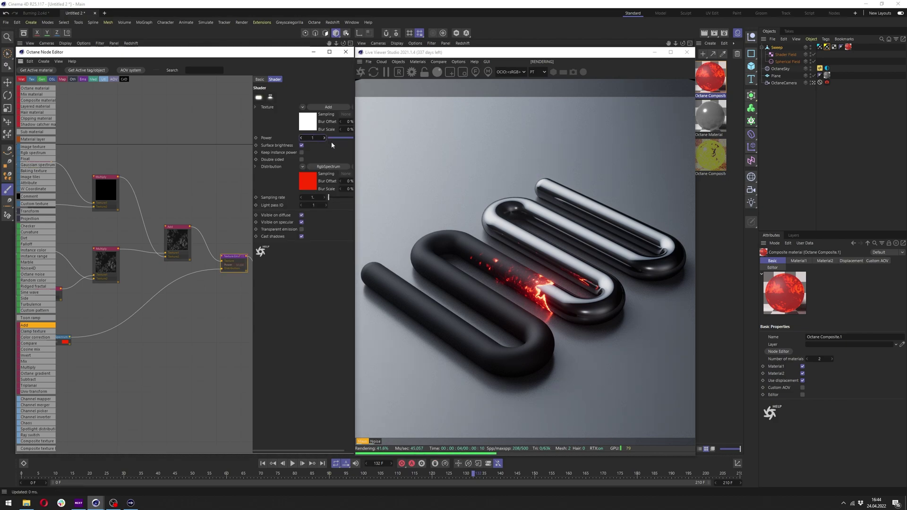
{"action": "left_click", "coordinate": [292, 464]}
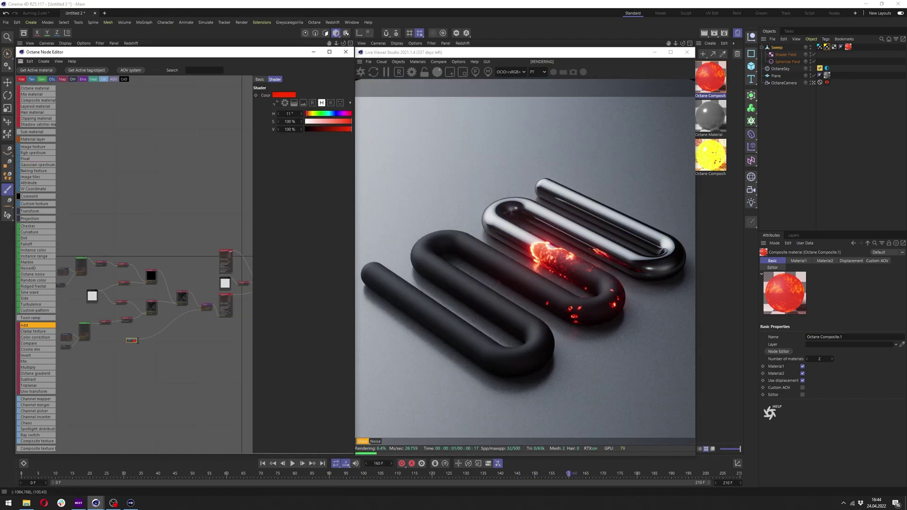
Test green and cyan hues on the emission's RgbSpectrum colour during playback, and settle on an orange-red hue of 16°.
{"action": "left_click", "coordinate": [324, 113]}
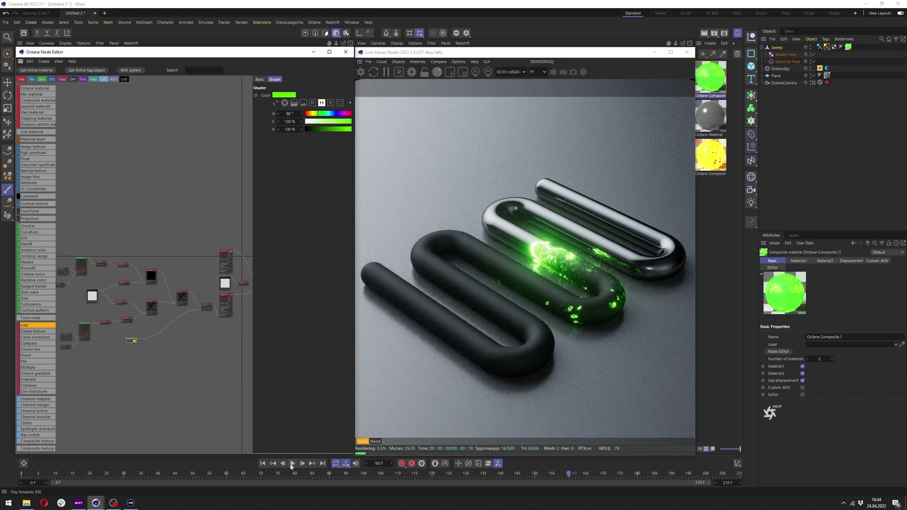
{"action": "left_click", "coordinate": [292, 464]}
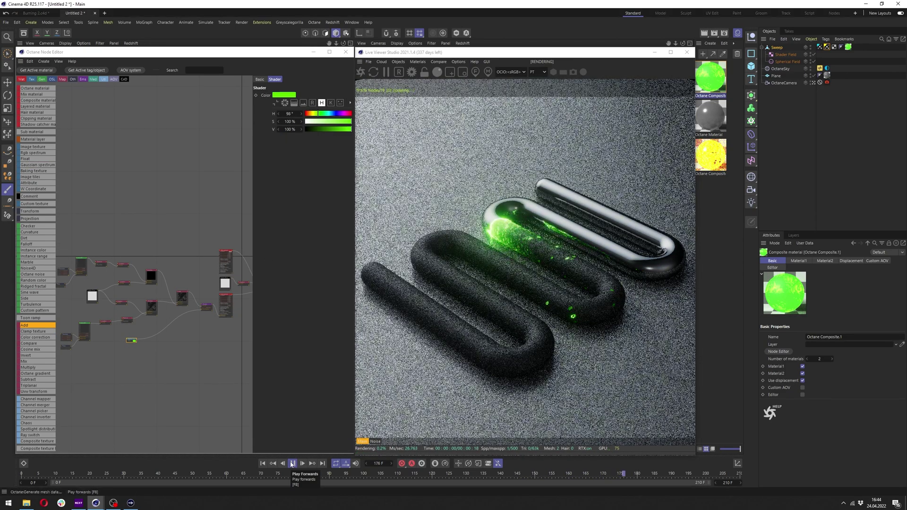
{"action": "left_click", "coordinate": [331, 114]}
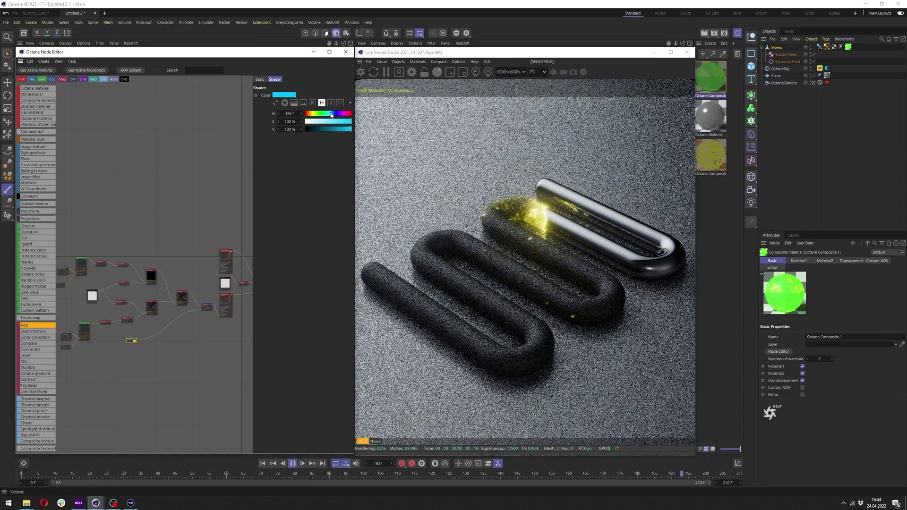
{"action": "left_click", "coordinate": [306, 115]}
{"action": "left_click", "coordinate": [307, 114]}
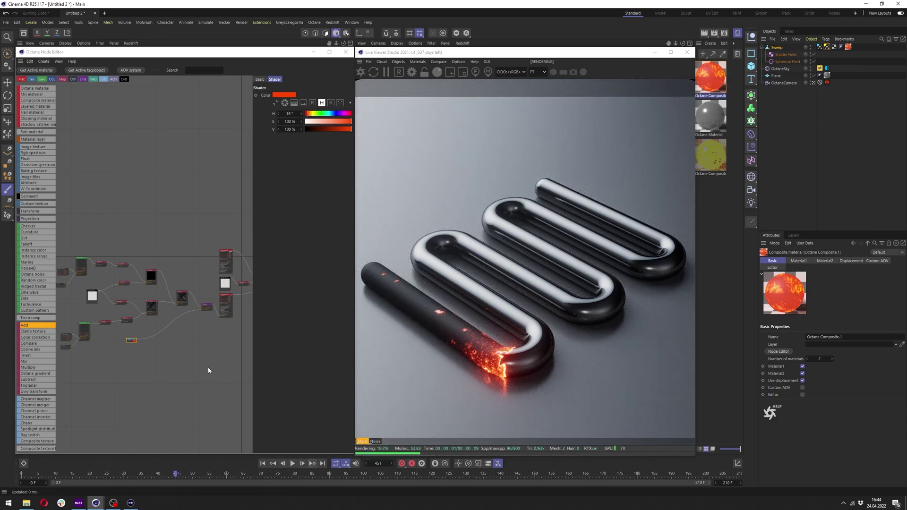
Keyframe the upper Noise4D's Time at 0 on frame 0.
{"action": "scroll", "coordinate": [208, 370], "scroll_direction": "up", "scroll_amount": 5}
{"action": "left_click", "coordinate": [163, 153]}
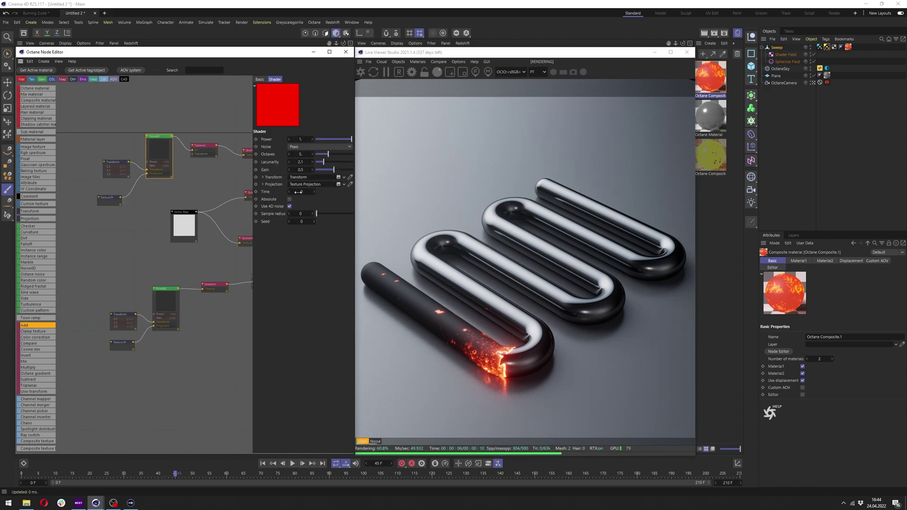
{"action": "key", "text": "shift+f"}
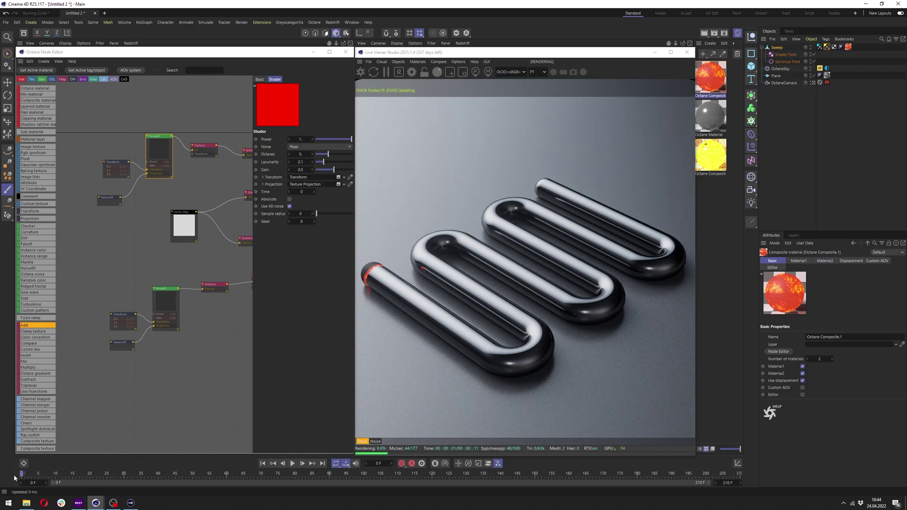
{"action": "left_click", "coordinate": [256, 192]}
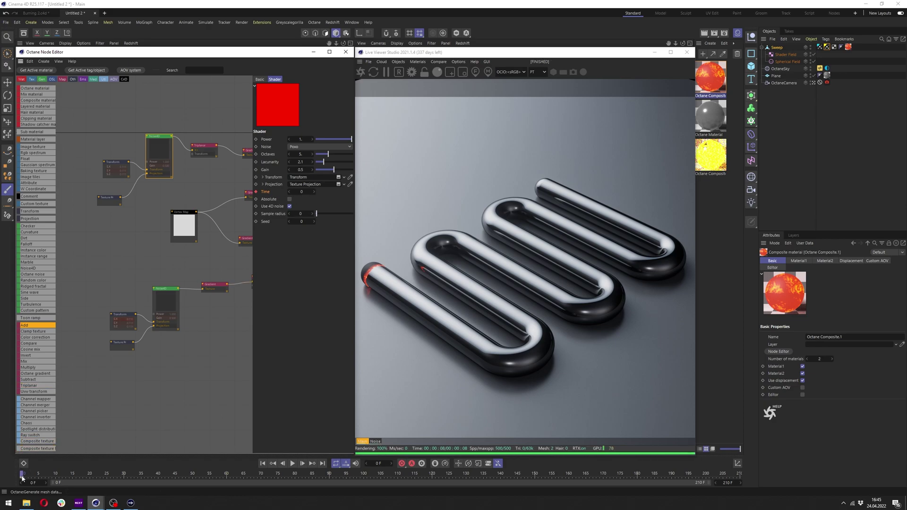
Keyframe the upper Noise4D's Time at 2 on frame 210 and scrub through the animation.
{"action": "mouse_move", "coordinate": [22, 479]}
{"action": "left_mouse_down"}
{"action": "mouse_move", "coordinate": [760, 485]}
{"action": "mouse_move", "coordinate": [3, 487]}
{"action": "mouse_move", "coordinate": [788, 473]}
{"action": "left_mouse_up"}
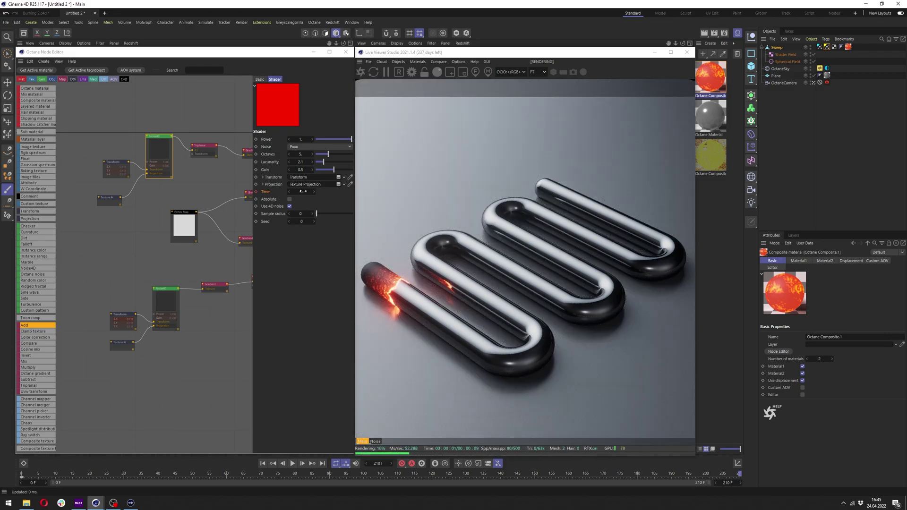
{"action": "left_click", "coordinate": [303, 192]}
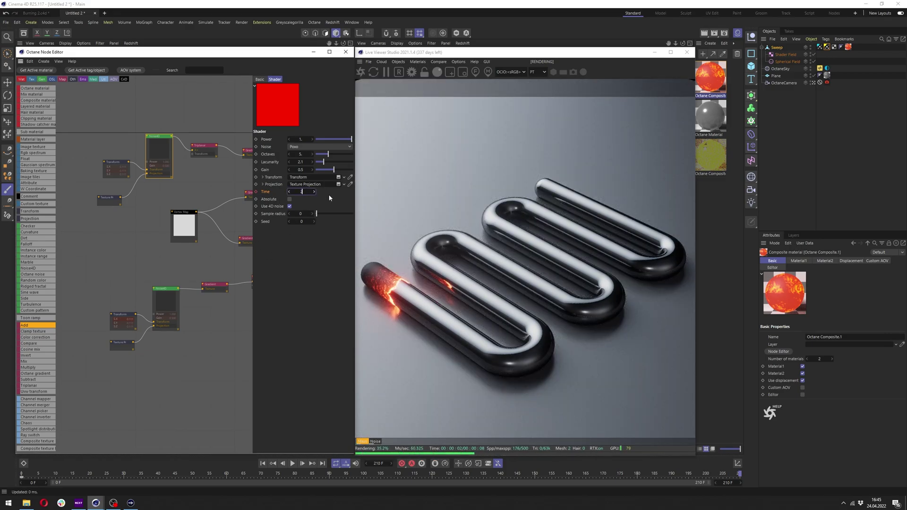
{"action": "type", "text": "2"}
{"action": "key", "text": "Return"}
{"action": "left_click", "coordinate": [255, 192]}
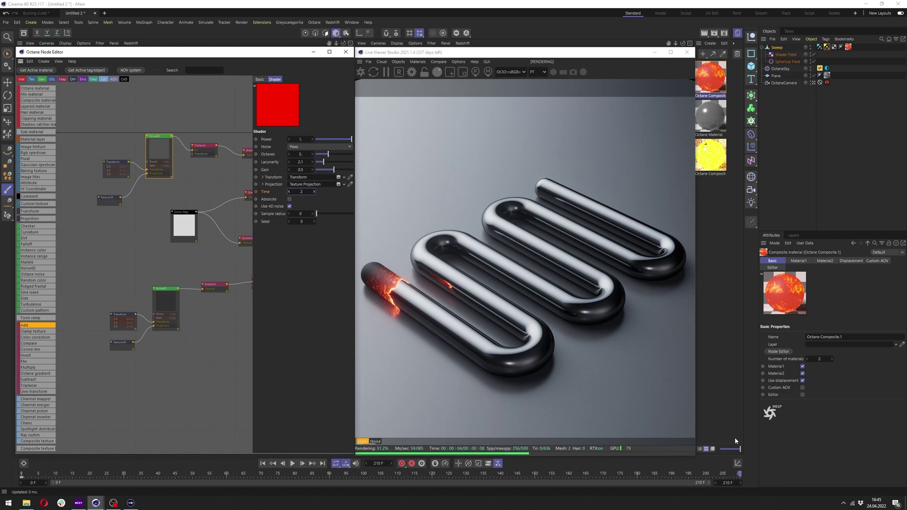
{"action": "left_click", "coordinate": [256, 192]}
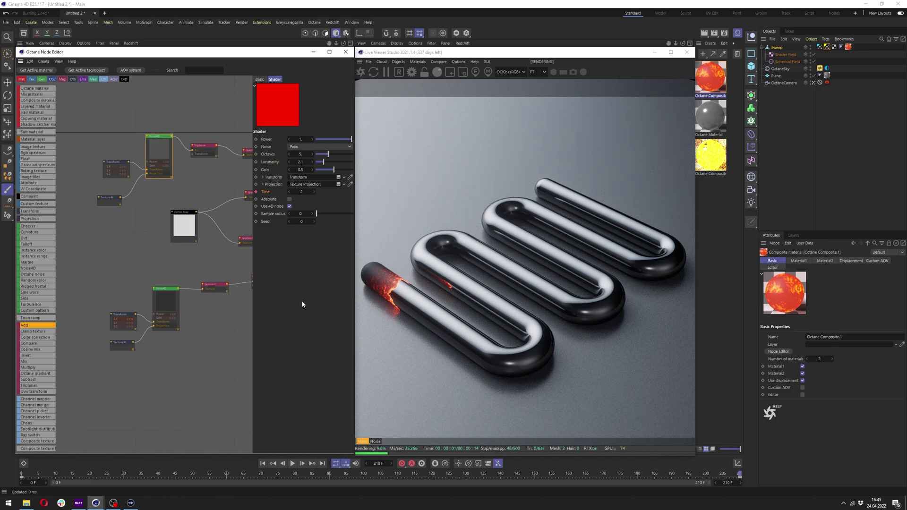
{"action": "left_click_drag", "start_coordinate": [712, 474], "coordinate": [52, 474]}
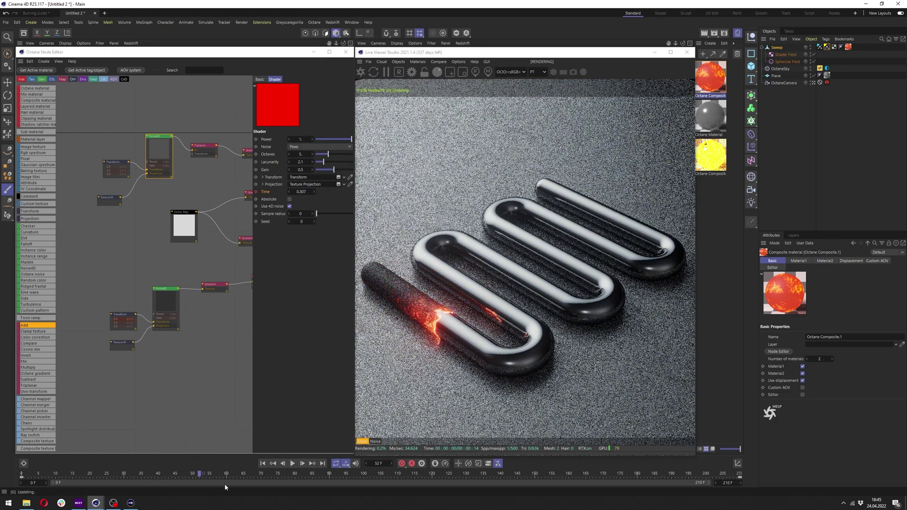
Keyframe the lower Noise4D's Time from 0 at frame 0 to 2 at frame 210, and scrub through the animation.
{"action": "left_click", "coordinate": [162, 309]}
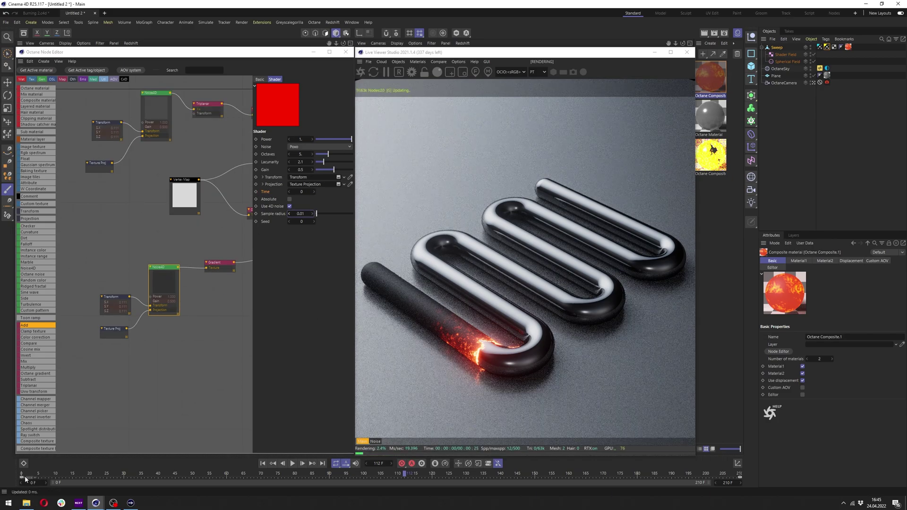
{"action": "left_click_drag", "start_coordinate": [24, 475], "coordinate": [15, 476]}
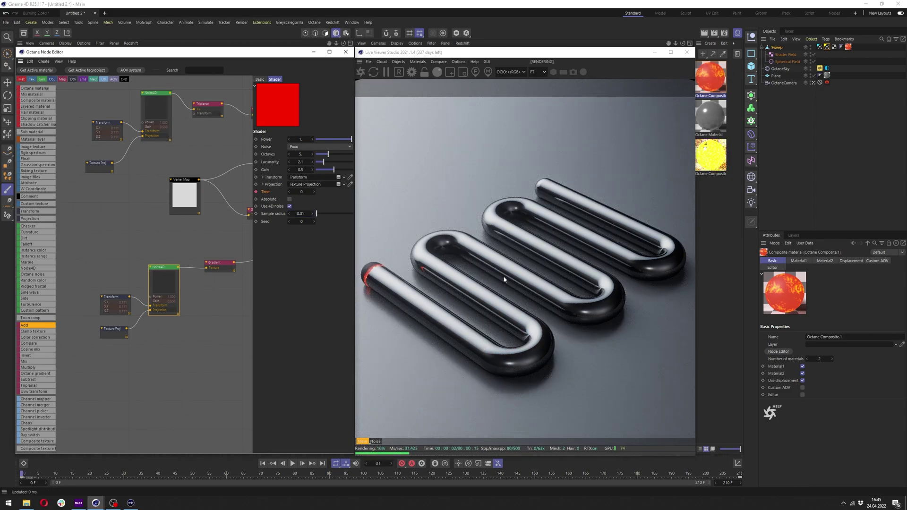
{"action": "left_click", "coordinate": [730, 474]}
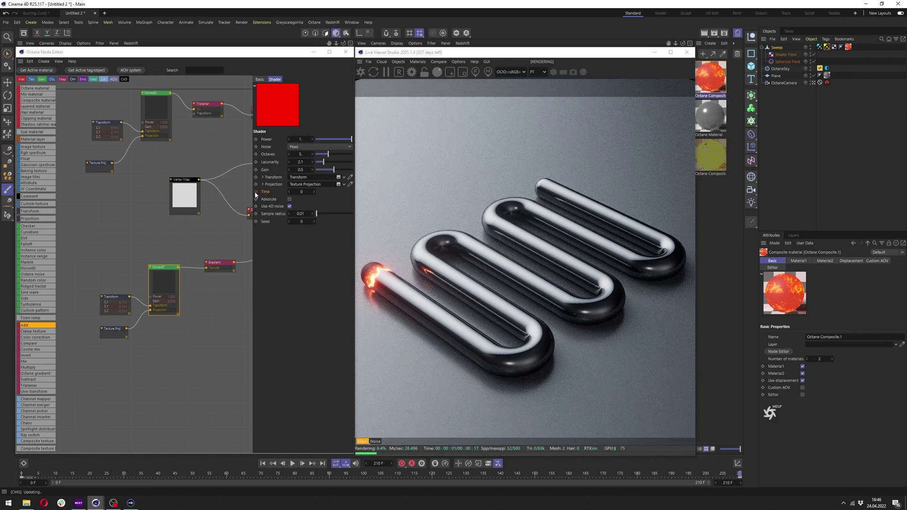
{"action": "double_click", "coordinate": [313, 192]}
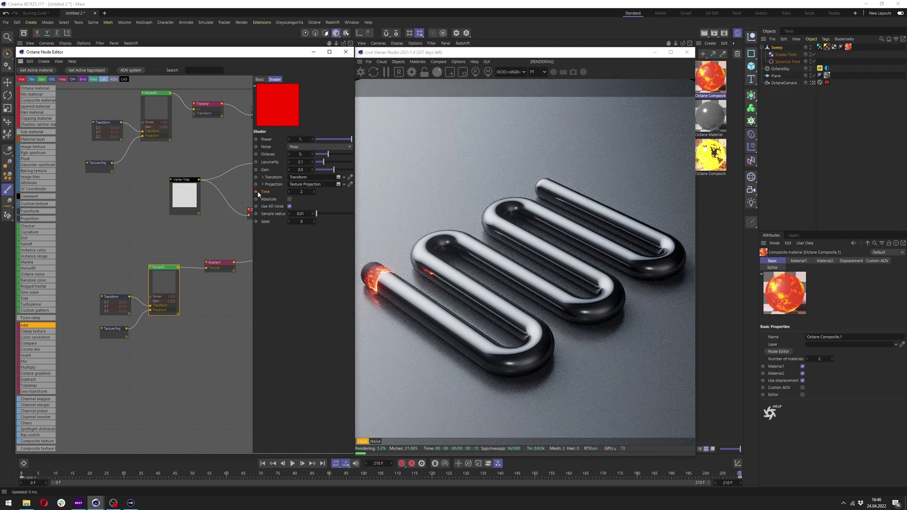
{"action": "mouse_move", "coordinate": [294, 476]}
{"action": "left_mouse_down"}
{"action": "mouse_move", "coordinate": [12, 472]}
{"action": "mouse_move", "coordinate": [227, 482]}
{"action": "mouse_move", "coordinate": [483, 473]}
{"action": "mouse_move", "coordinate": [682, 435]}
{"action": "mouse_move", "coordinate": [480, 458]}
{"action": "left_mouse_up"}
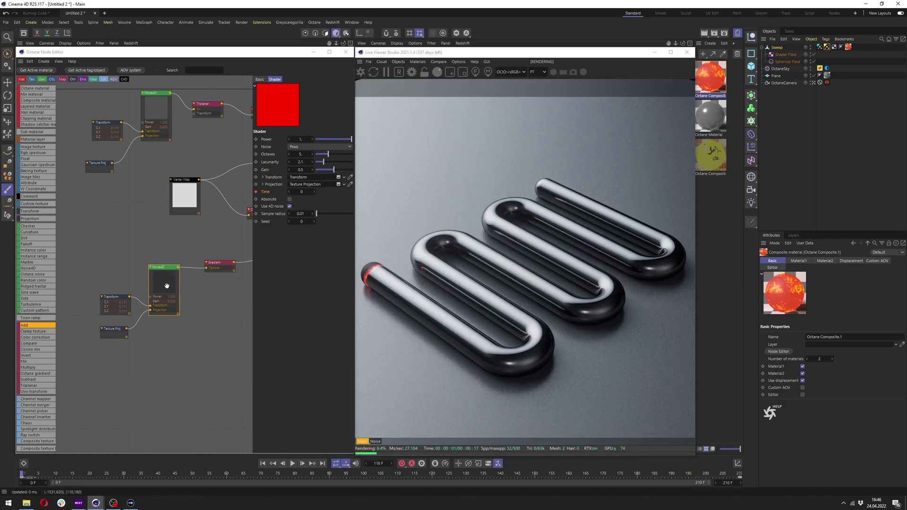
Set the upper Noise4D's seed to 1 and preview the animation briefly.
{"action": "left_click", "coordinate": [163, 119]}
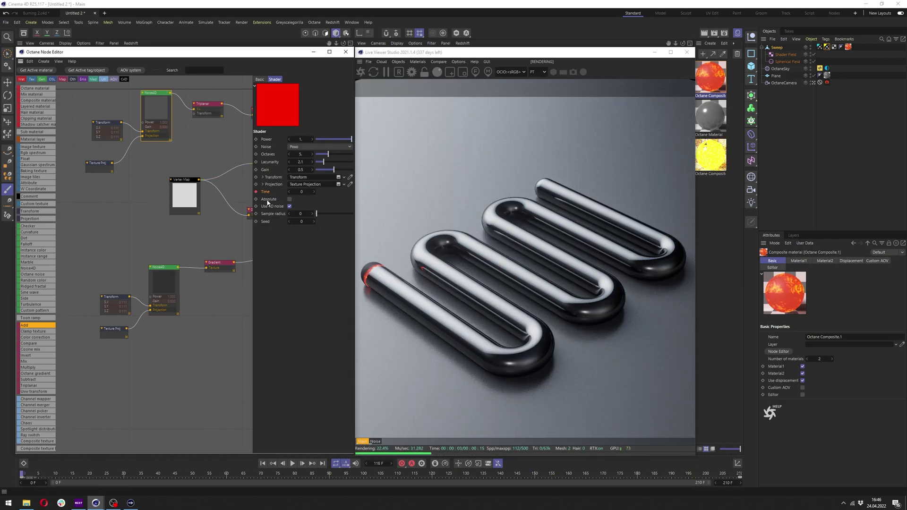
{"action": "left_click", "coordinate": [156, 126]}
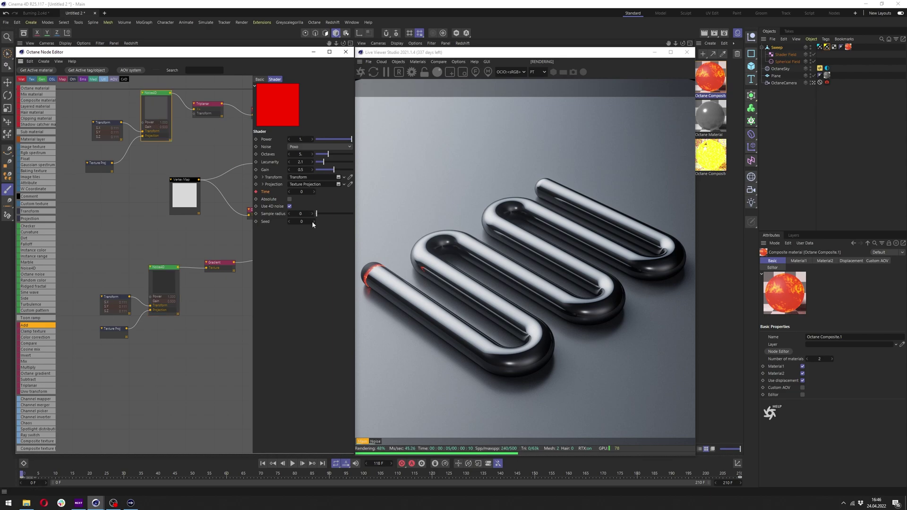
{"action": "left_click", "coordinate": [313, 221]}
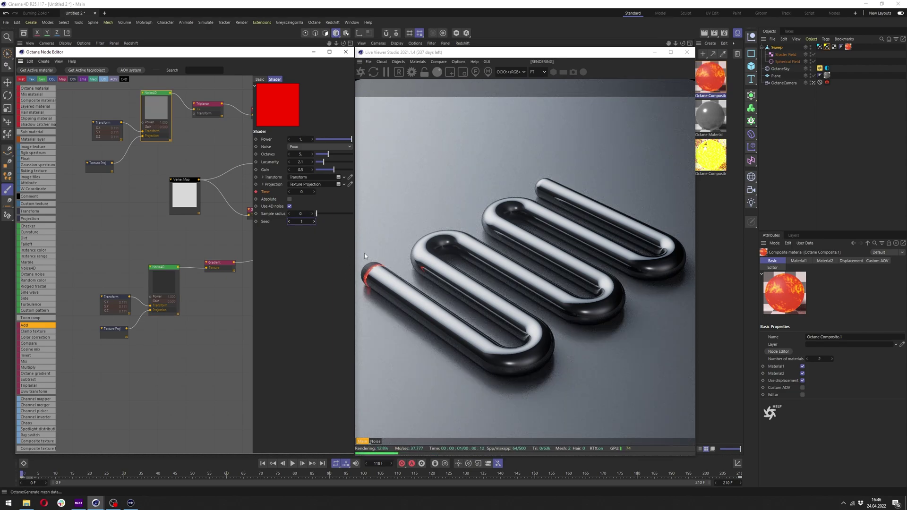
{"action": "left_click", "coordinate": [293, 465]}
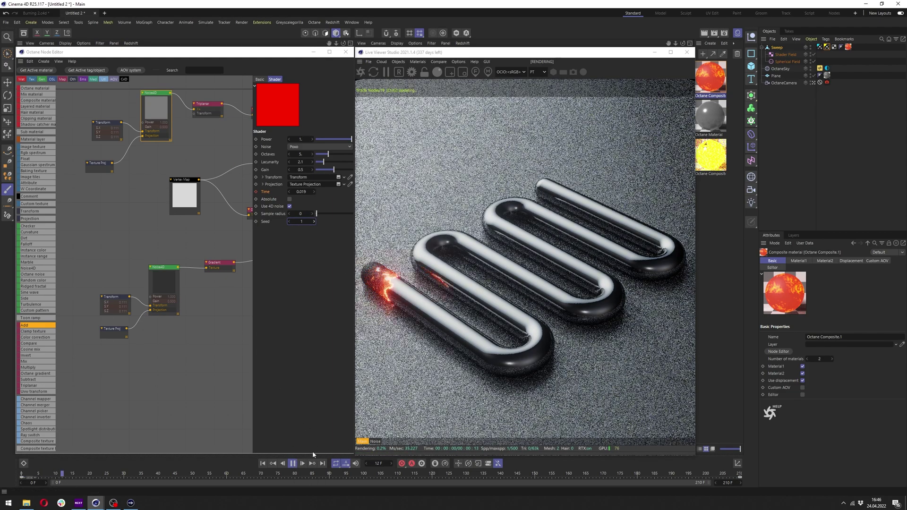
{"action": "left_click", "coordinate": [293, 463]}
Scale the upper Noise4D's Transform uniformly to 0.303216 and play the animation.
{"action": "left_click", "coordinate": [99, 121]}
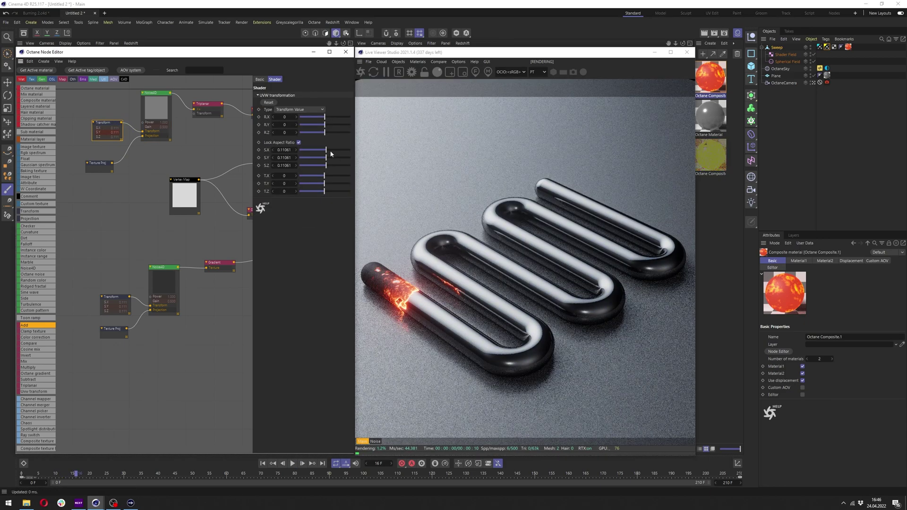
{"action": "left_click", "coordinate": [179, 125]}
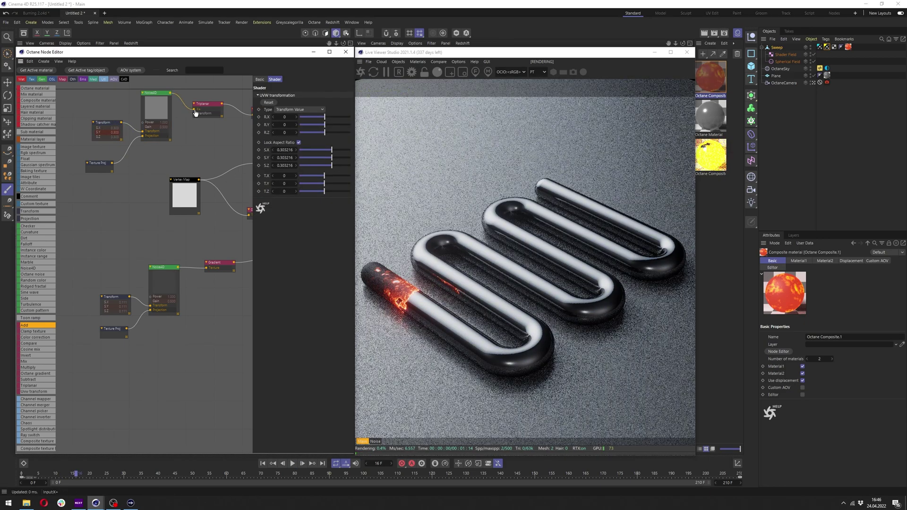
{"action": "left_click", "coordinate": [294, 465]}
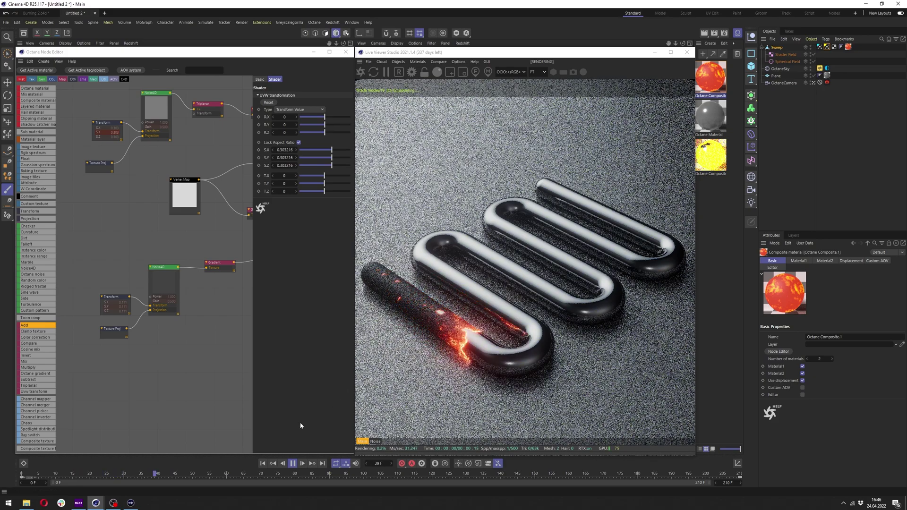
Review the Texture Emission settings and its connections to the sub-materials during playback, and stop the animation.
{"action": "scroll", "coordinate": [208, 313], "scroll_direction": "down", "scroll_amount": 1}
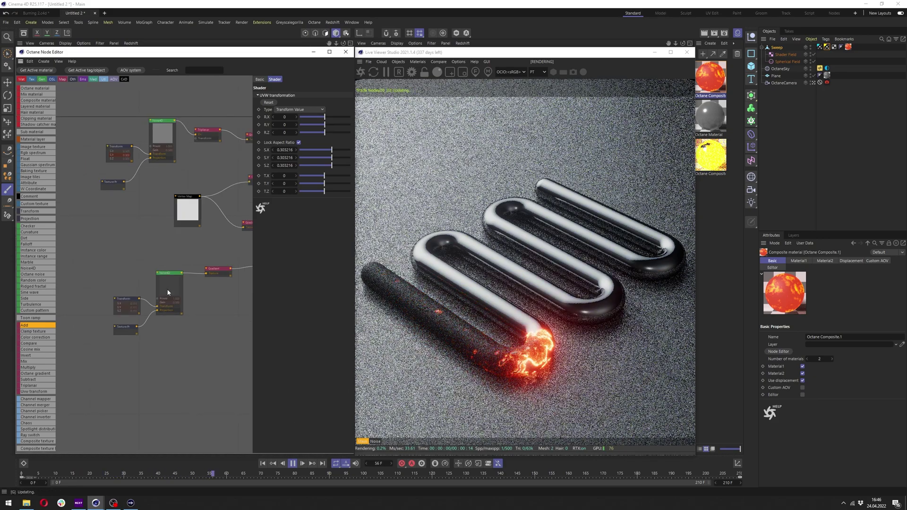
{"action": "scroll", "coordinate": [169, 291], "scroll_direction": "down", "scroll_amount": 1}
{"action": "middle_click_drag", "start_coordinate": [225, 293], "coordinate": [117, 295]}
{"action": "scroll", "coordinate": [121, 294], "scroll_direction": "down", "scroll_amount": 5}
{"action": "scroll", "coordinate": [188, 286], "scroll_direction": "up", "scroll_amount": 7}
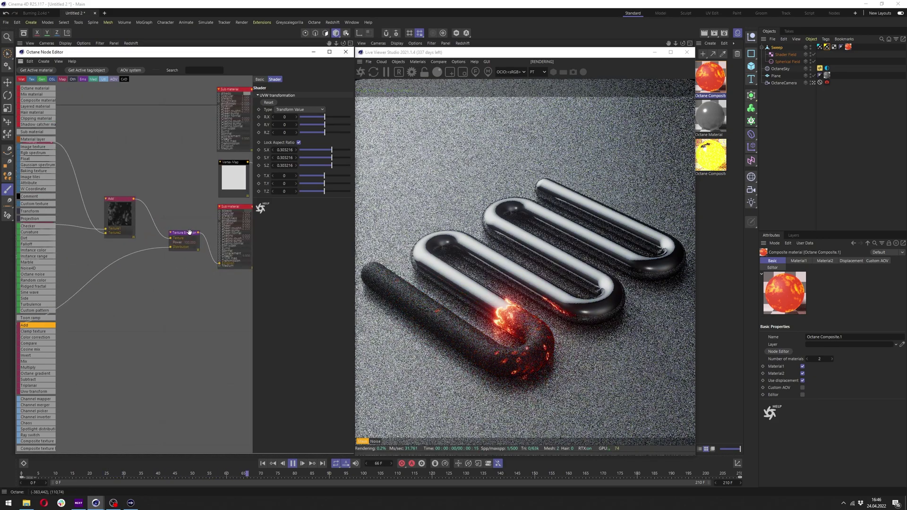
{"action": "left_click_drag", "start_coordinate": [189, 231], "coordinate": [184, 241]}
{"action": "left_click", "coordinate": [184, 242]}
{"action": "scroll", "coordinate": [184, 250], "scroll_direction": "down", "scroll_amount": 1}
{"action": "middle_click_drag", "start_coordinate": [217, 134], "coordinate": [170, 154]}
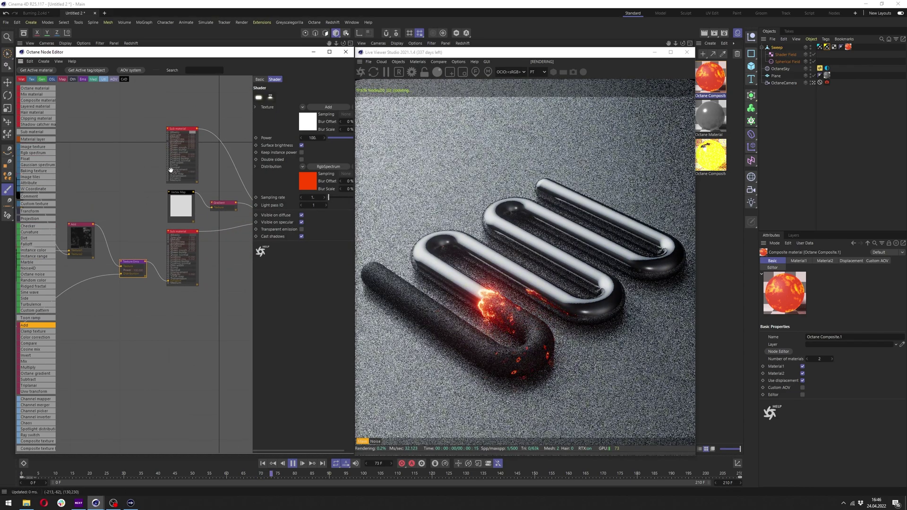
{"action": "scroll", "coordinate": [191, 191], "scroll_direction": "up", "scroll_amount": 2}
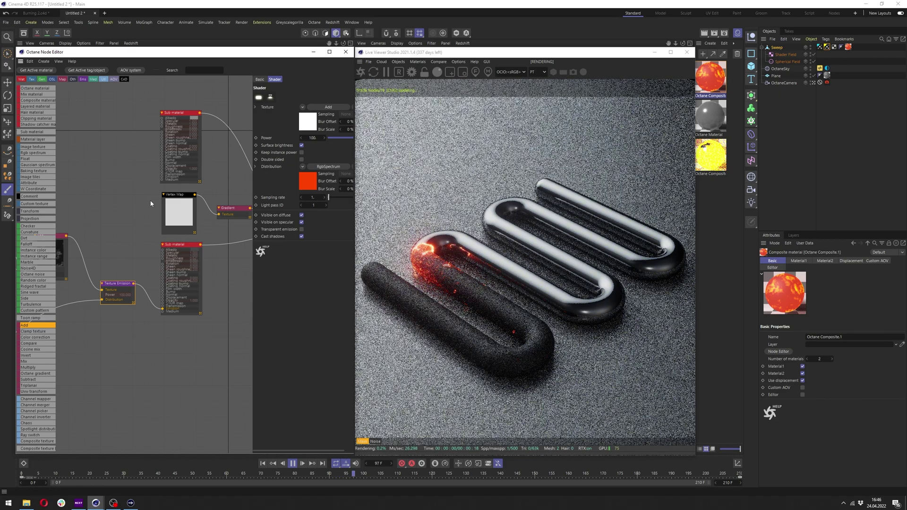
{"action": "left_click", "coordinate": [294, 465]}
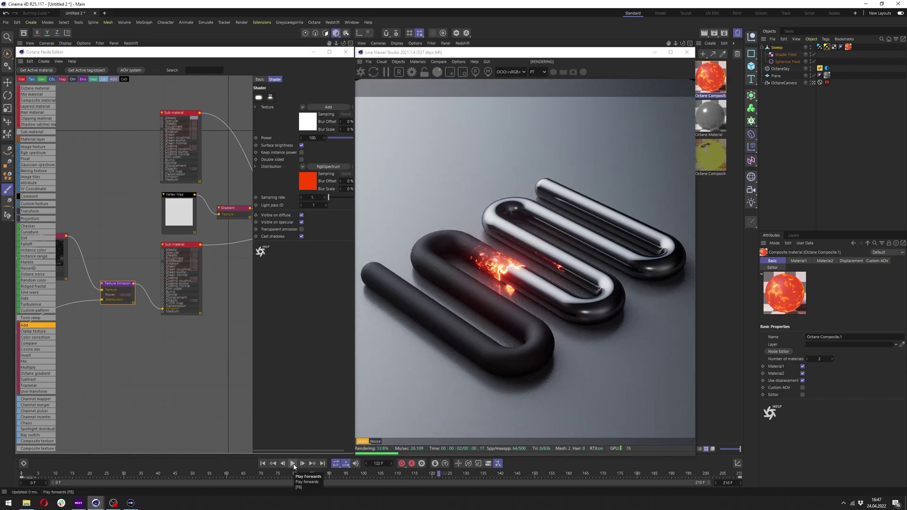